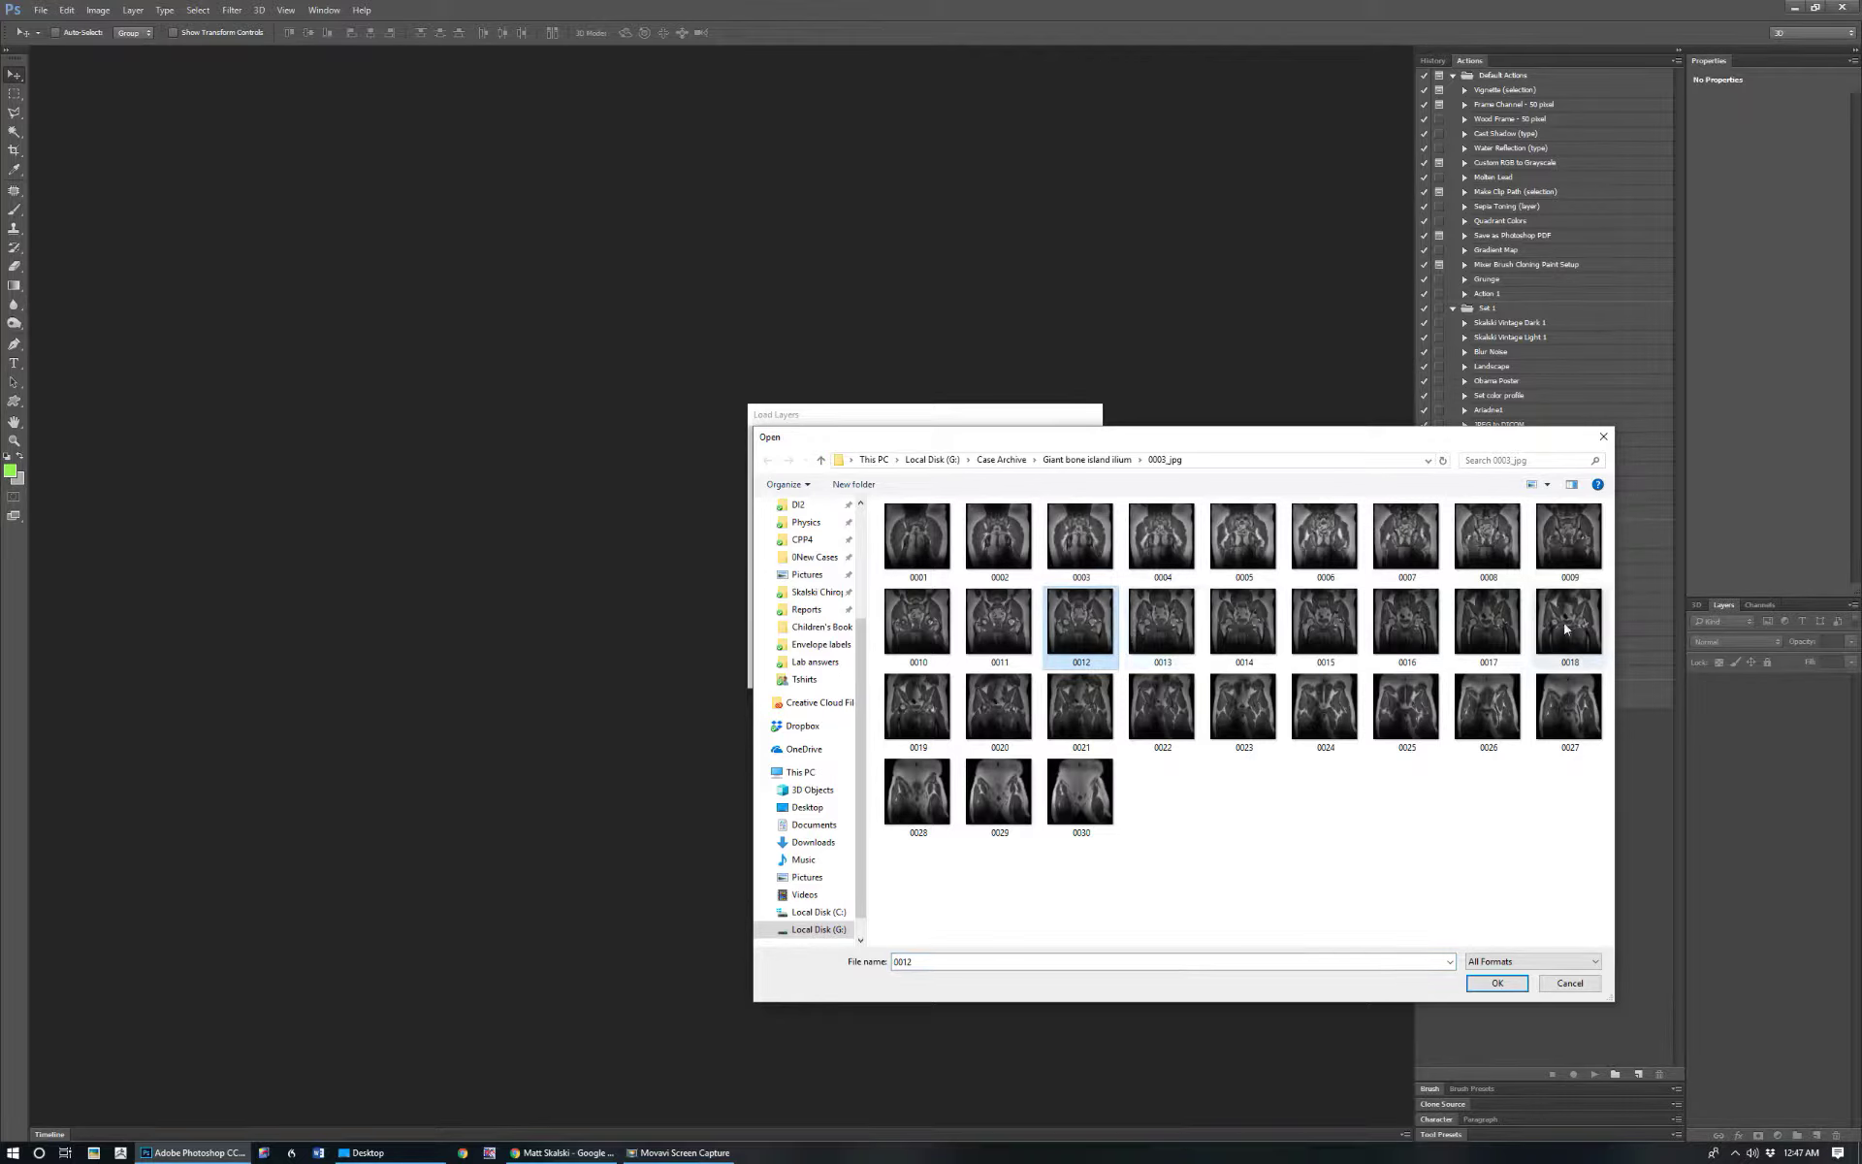
Load the scan images 0012 to 0018 as source files into a single layered image stack
{"action": "left_click", "coordinate": [1565, 628], "text": "shift"}
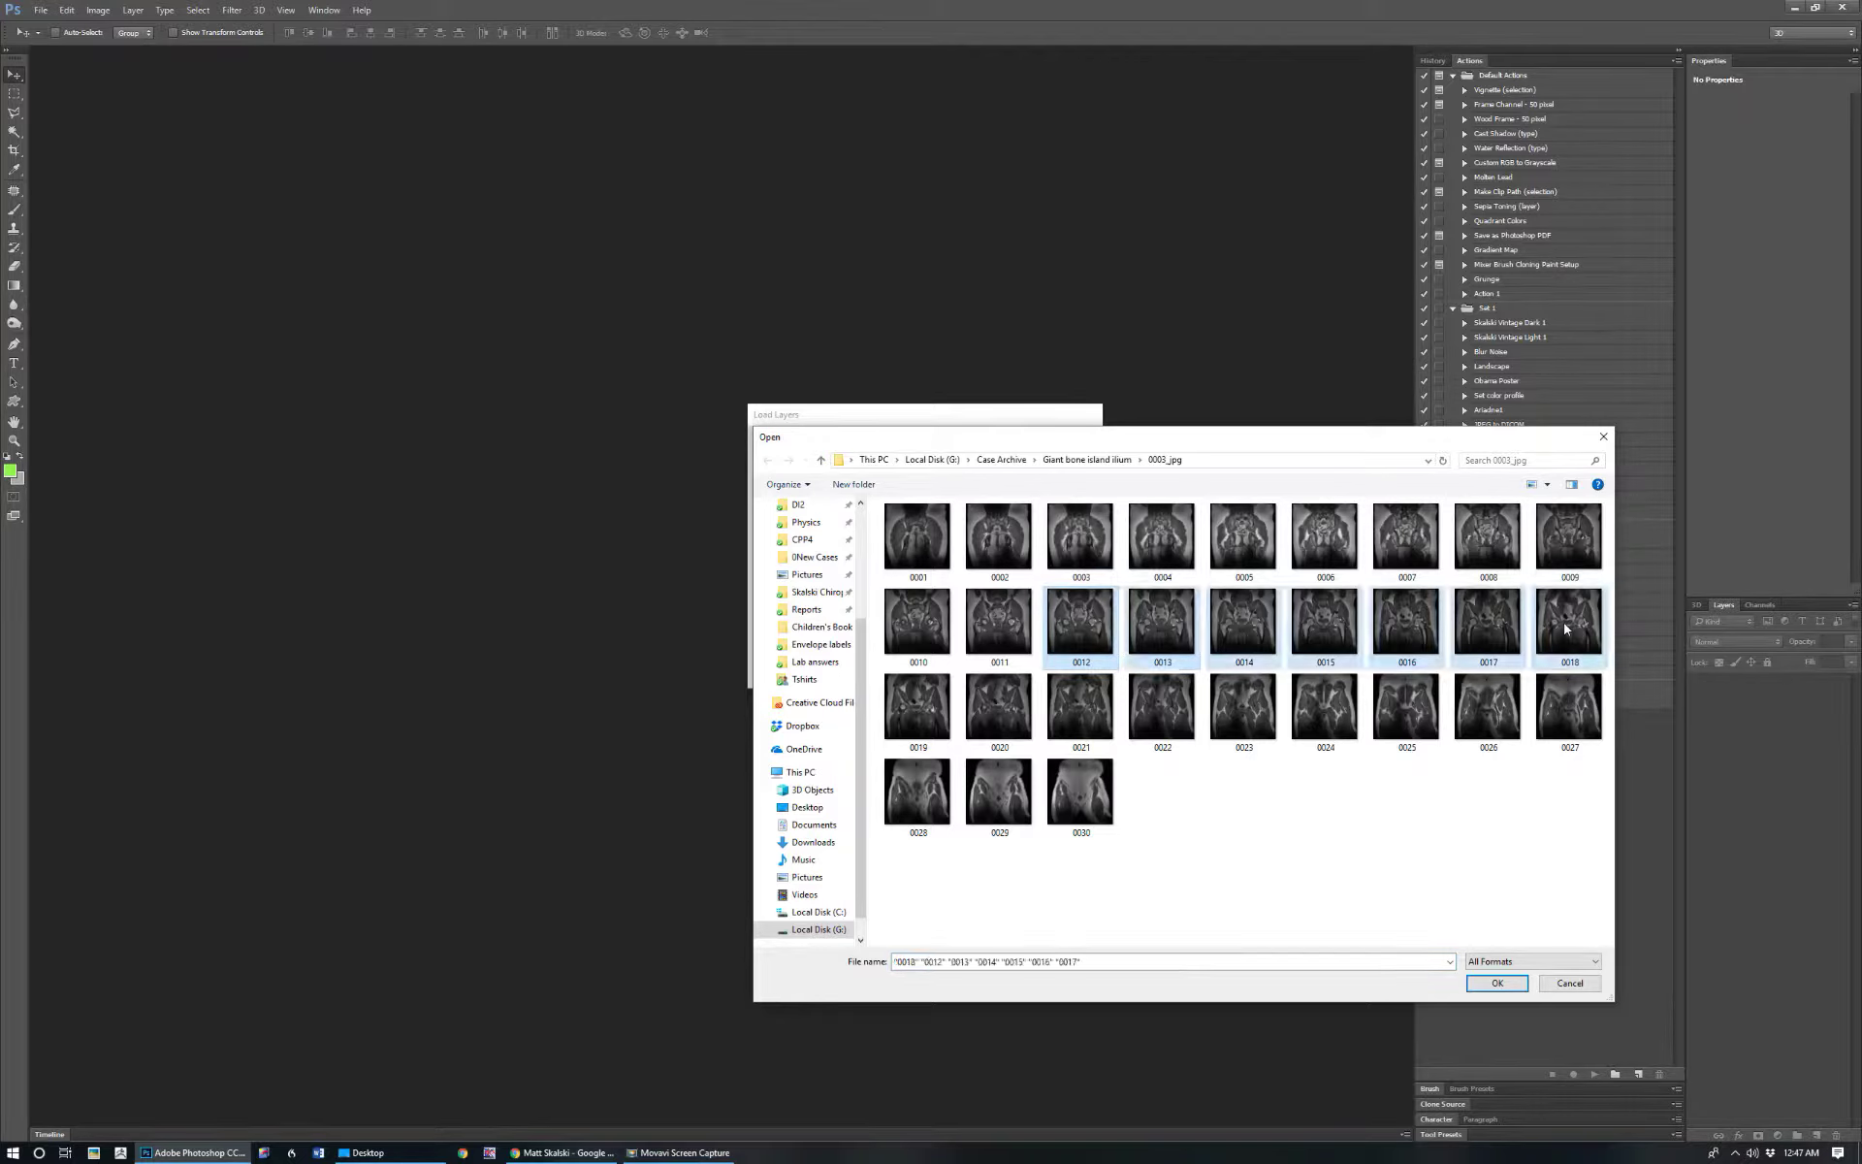
{"action": "left_click", "coordinate": [1497, 984]}
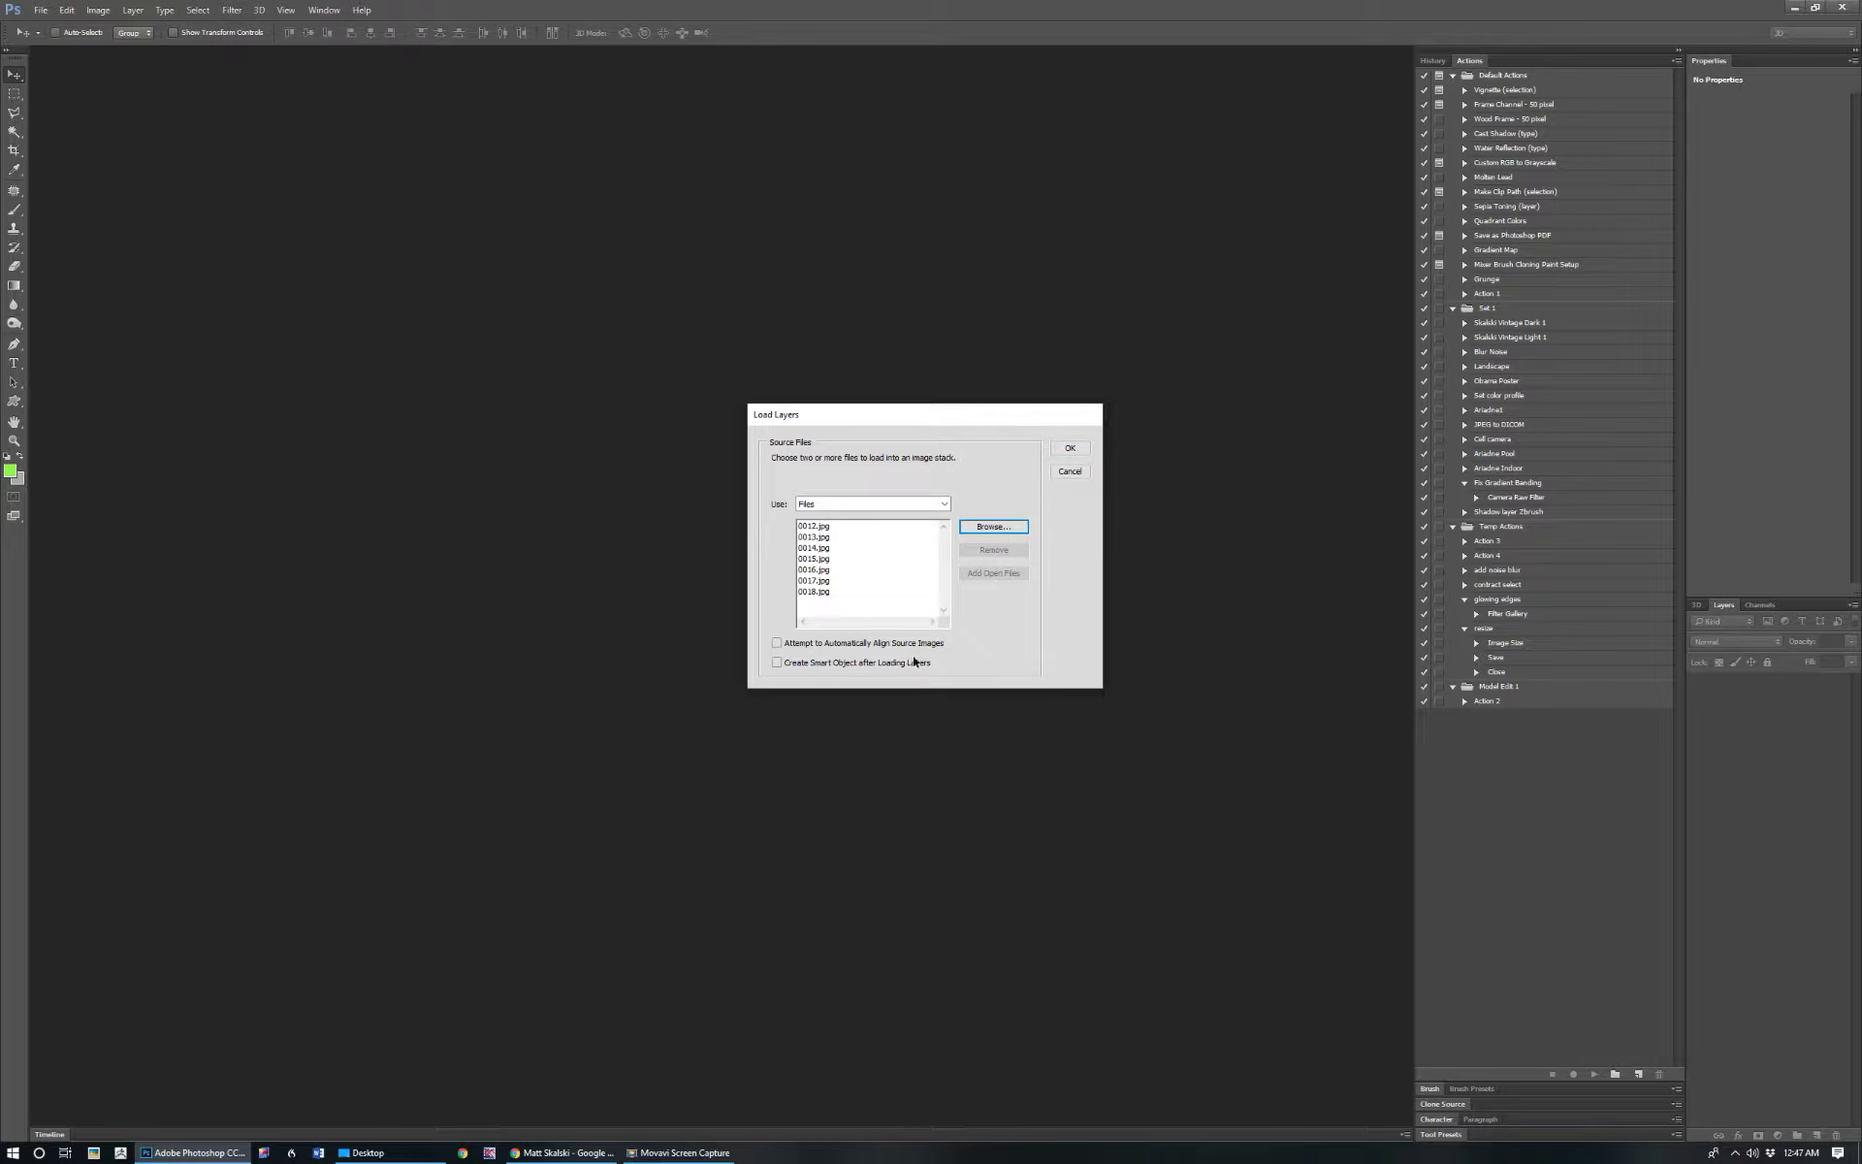
{"action": "left_click", "coordinate": [1072, 449]}
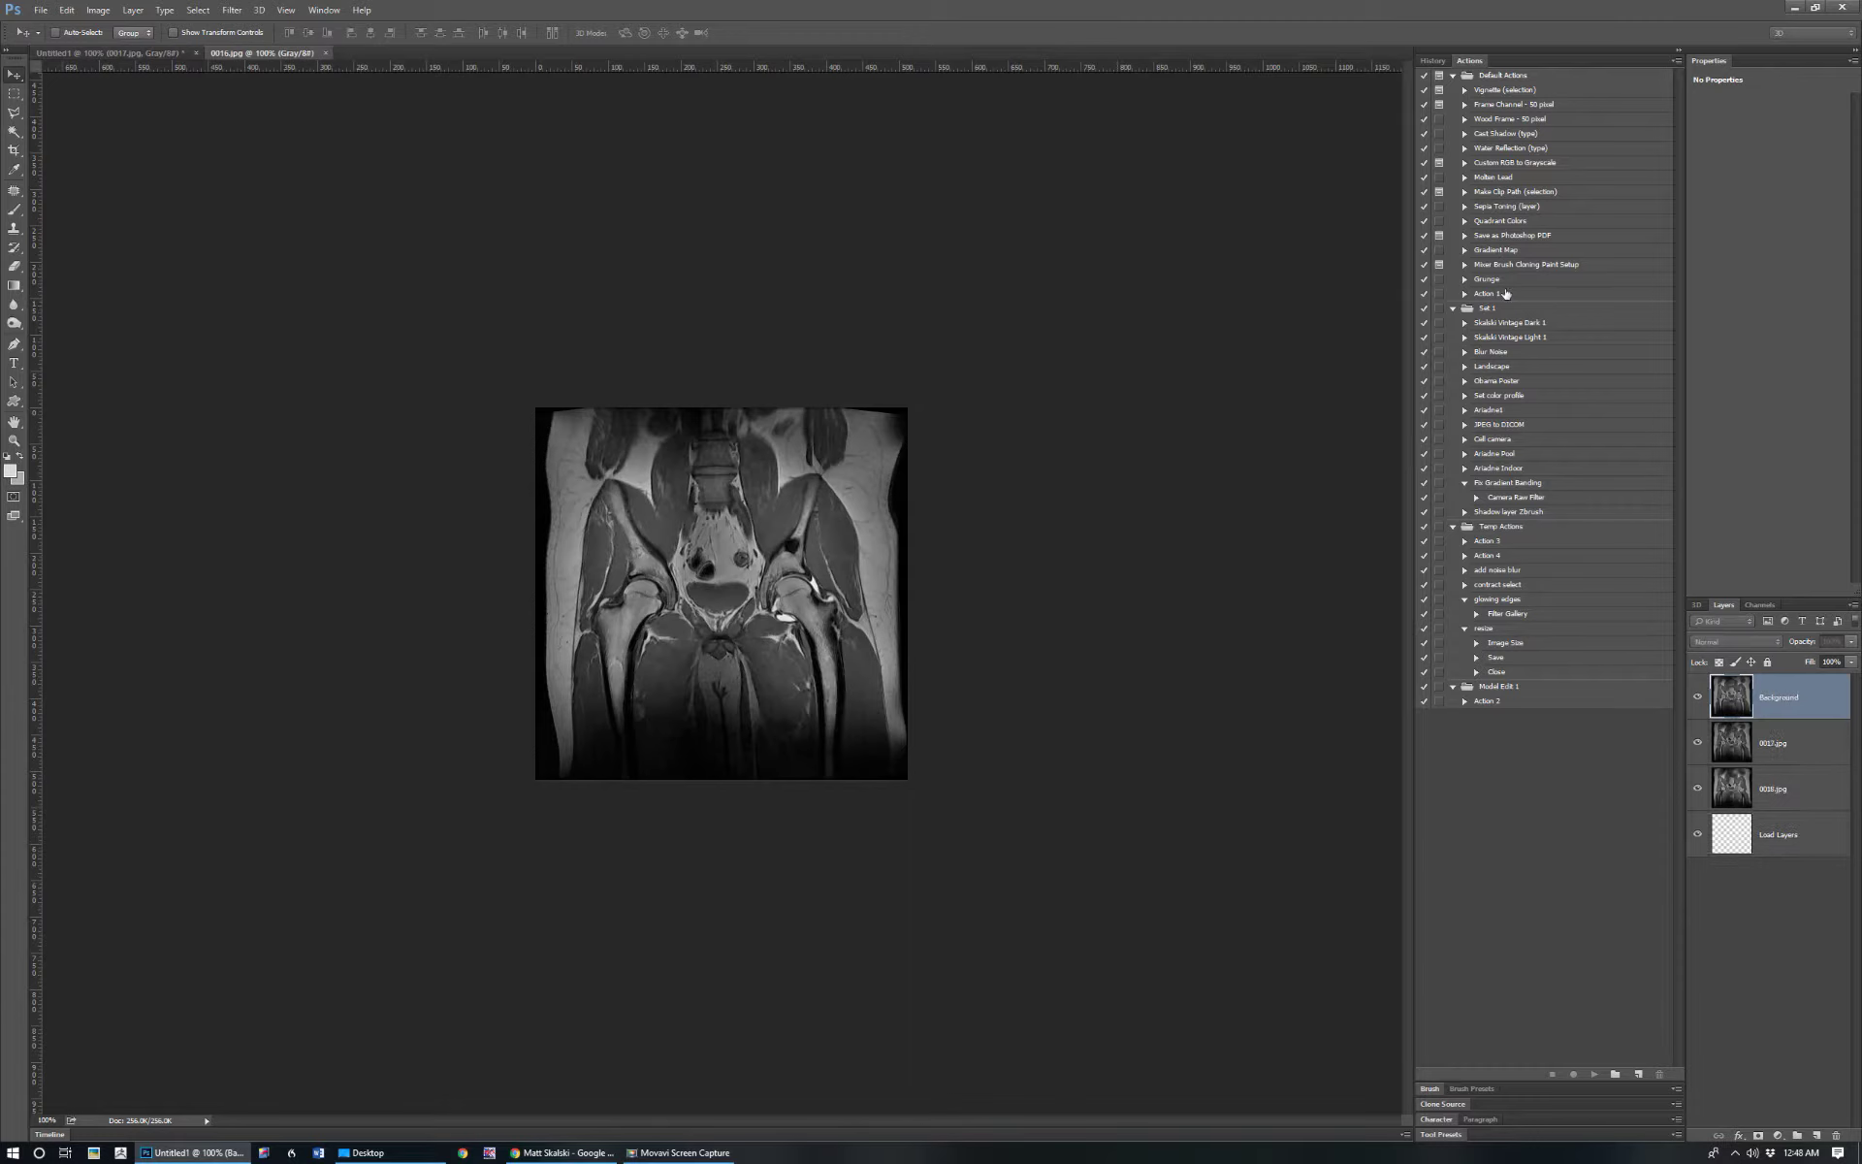
Collapse the History and Actions panel group to icons to widen the canvas area
{"action": "left_click", "coordinate": [1679, 52]}
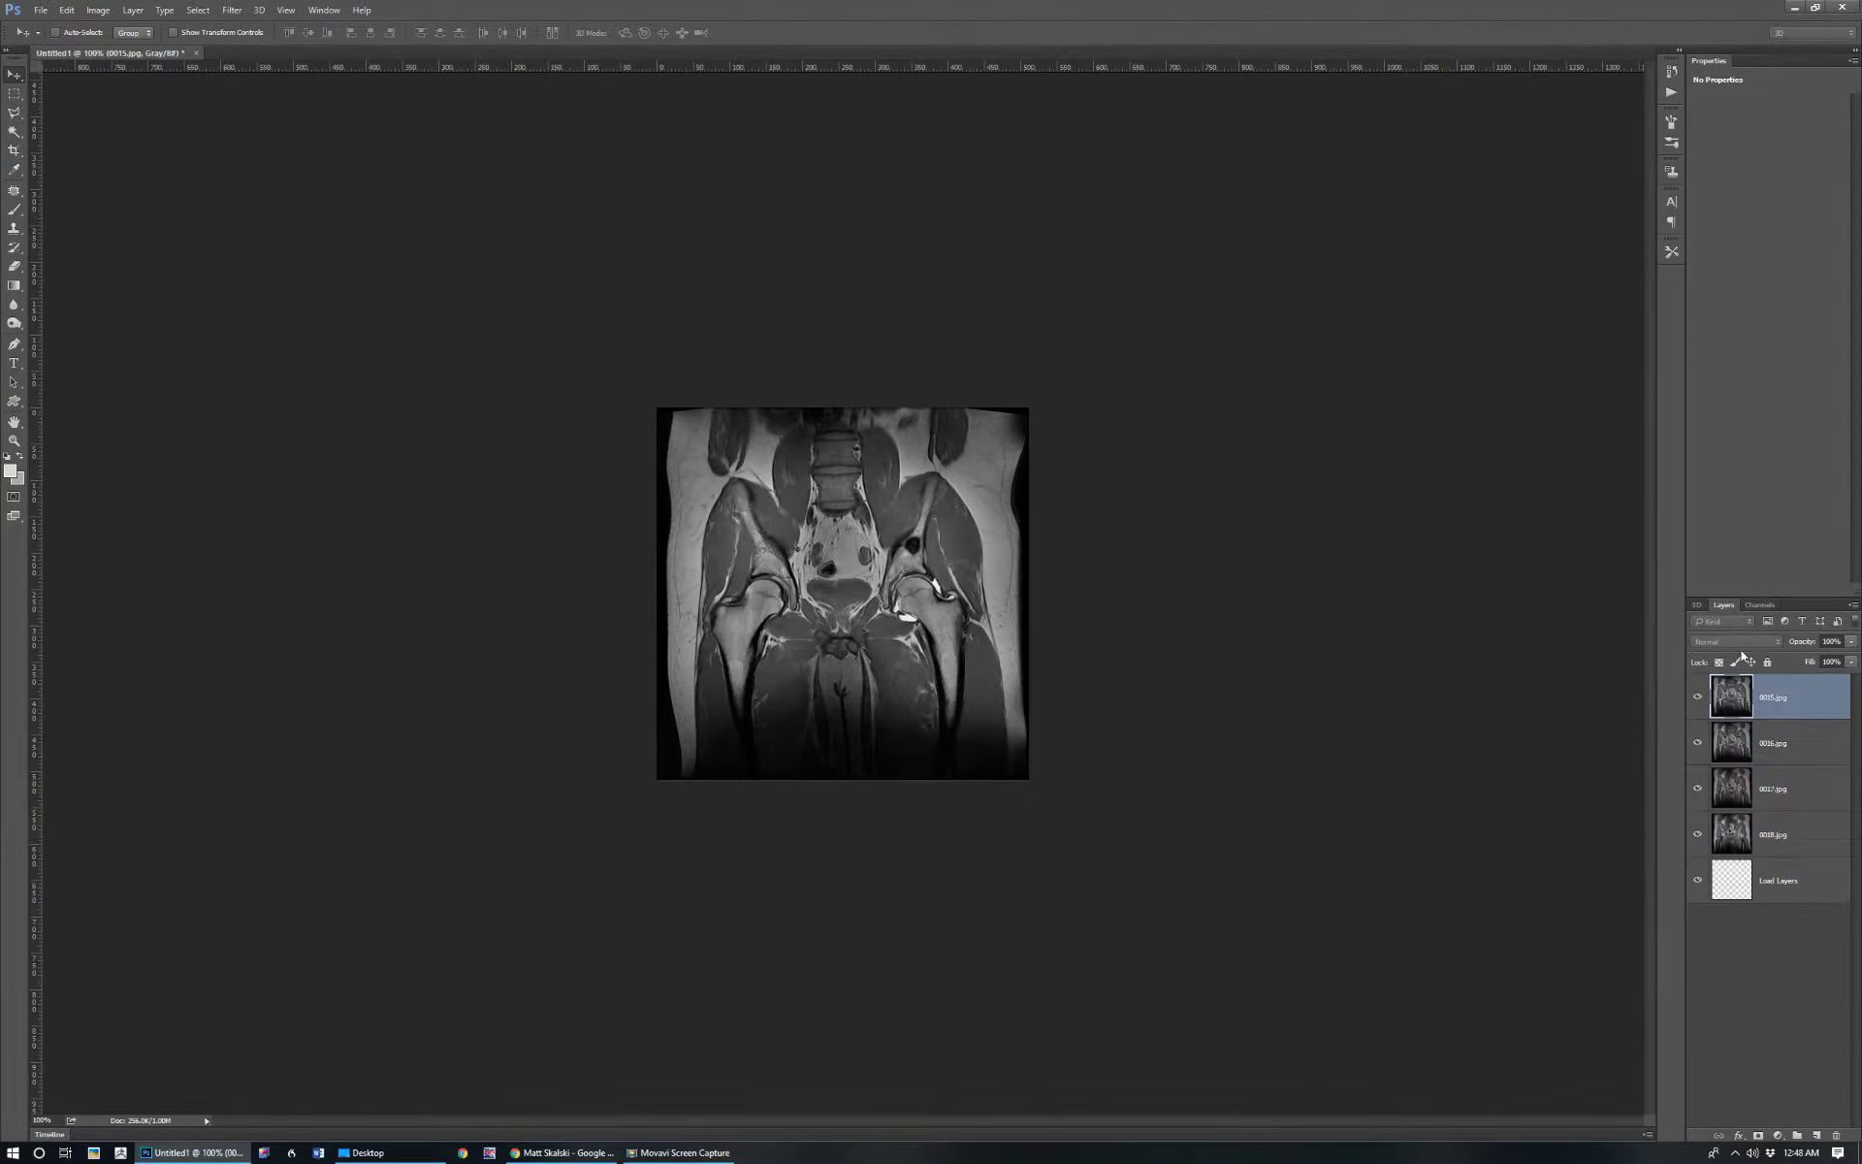
{"action": "left_click", "coordinate": [326, 11]}
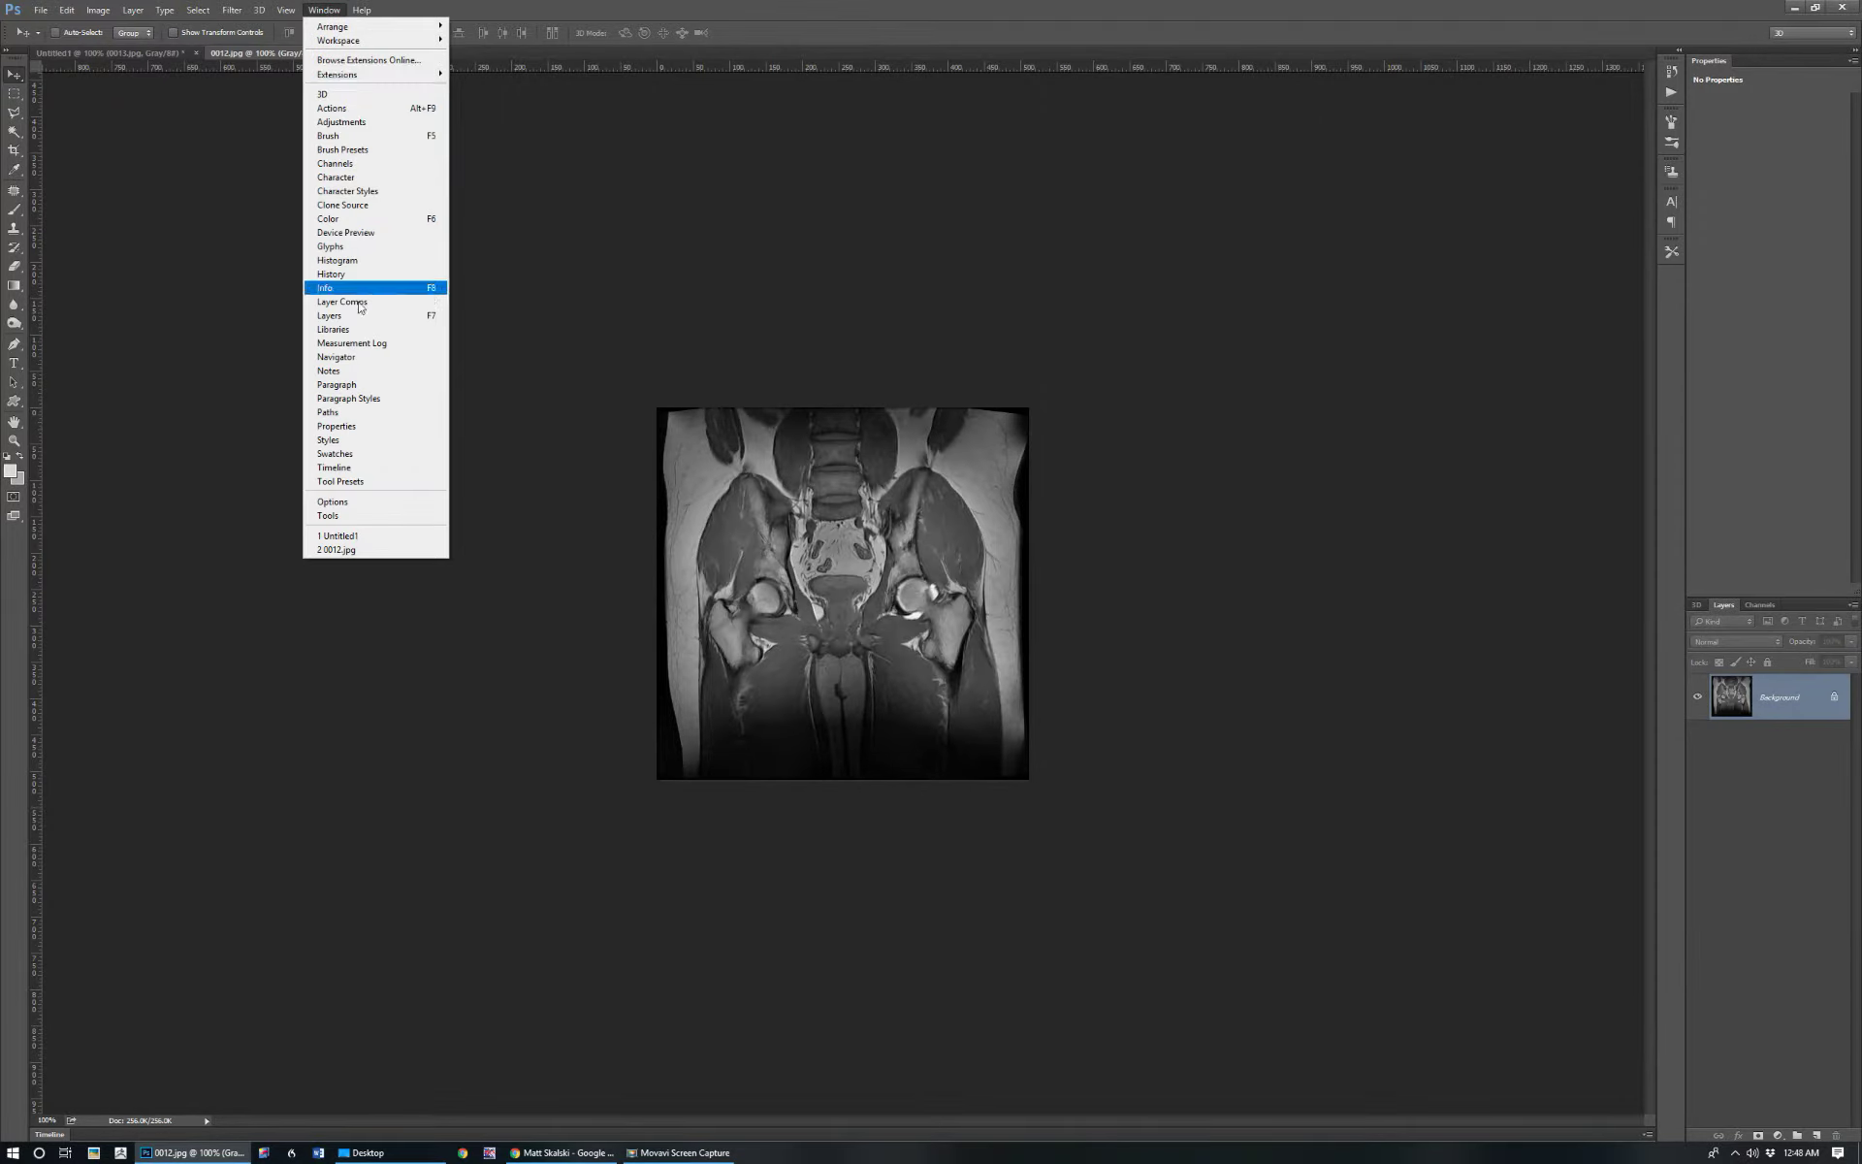
{"action": "left_click", "coordinate": [966, 297]}
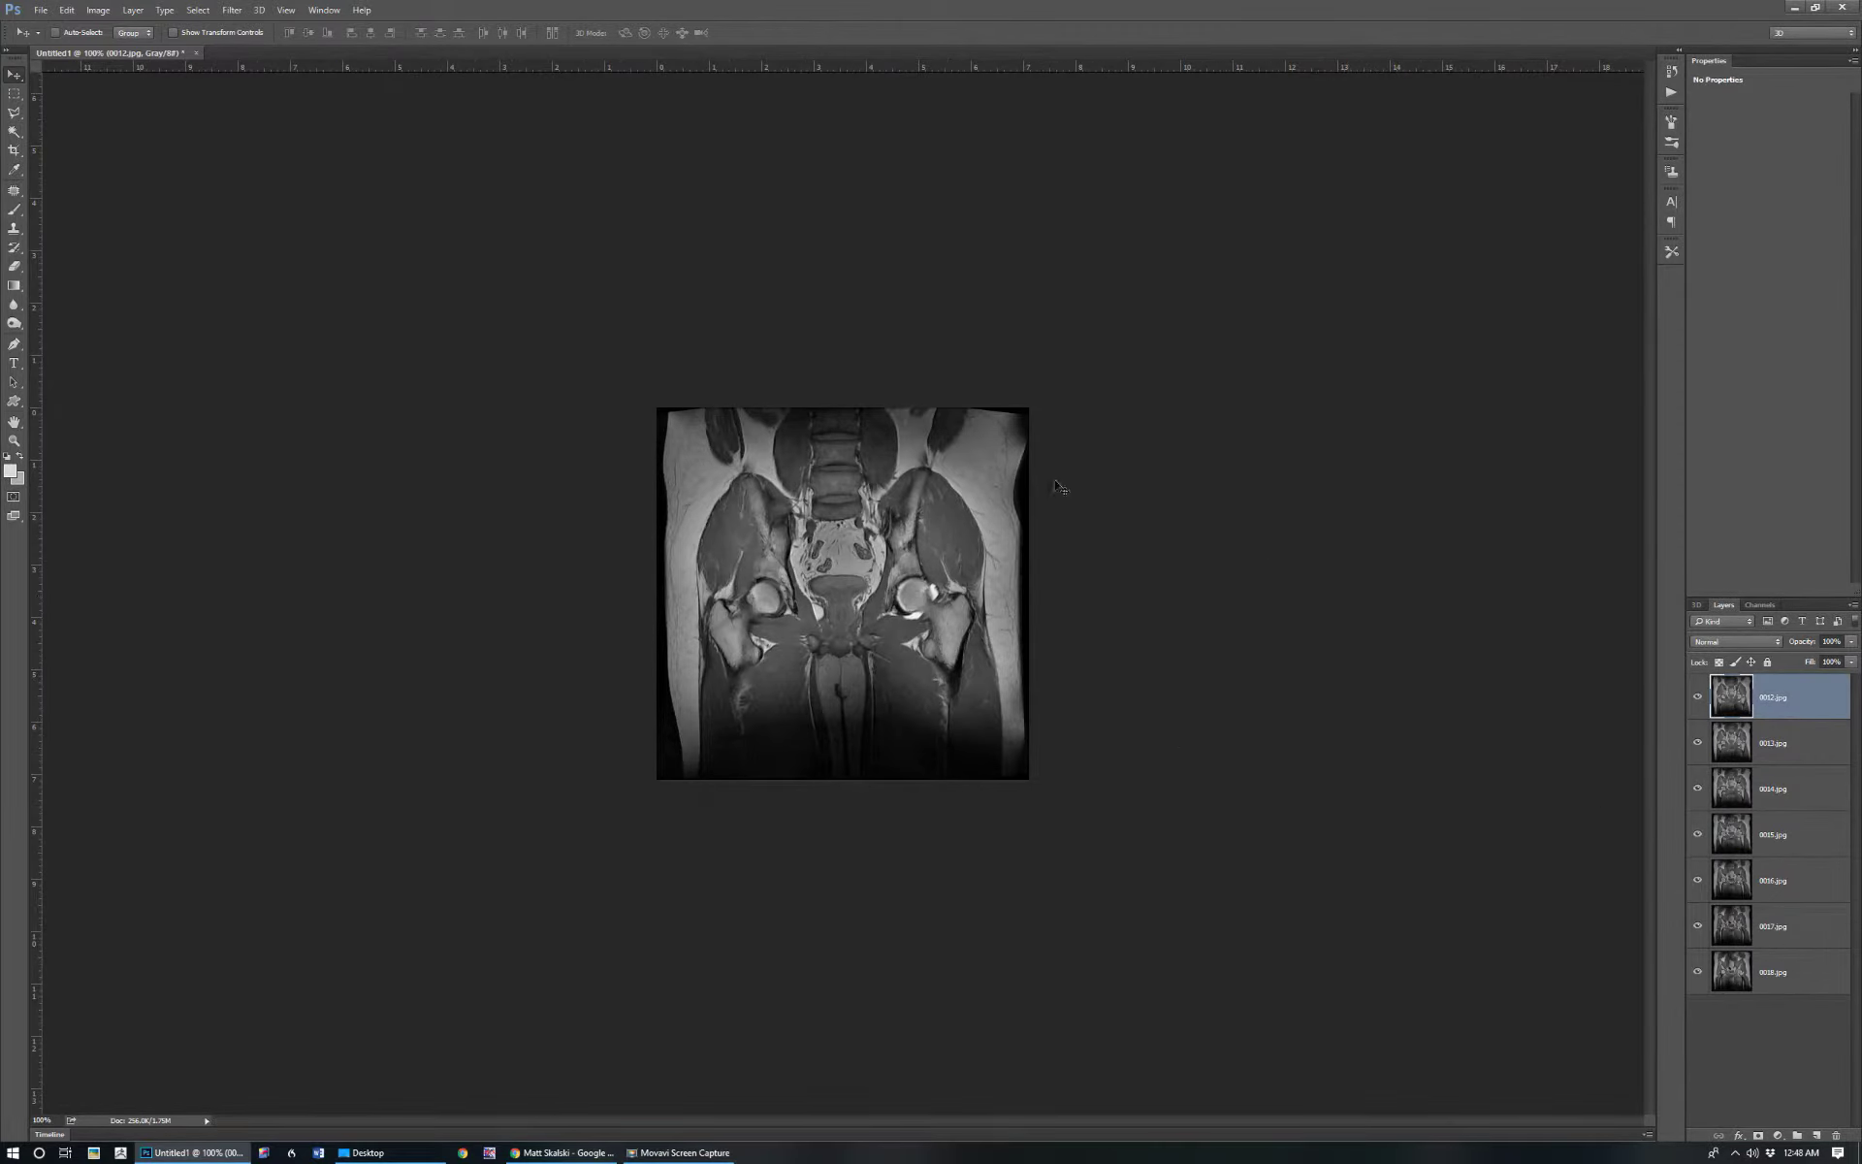
Draw a custom arrow shape pointing right, about 95 px wide and 31 px high, over the middle of the pelvis
{"action": "left_click", "coordinate": [15, 405]}
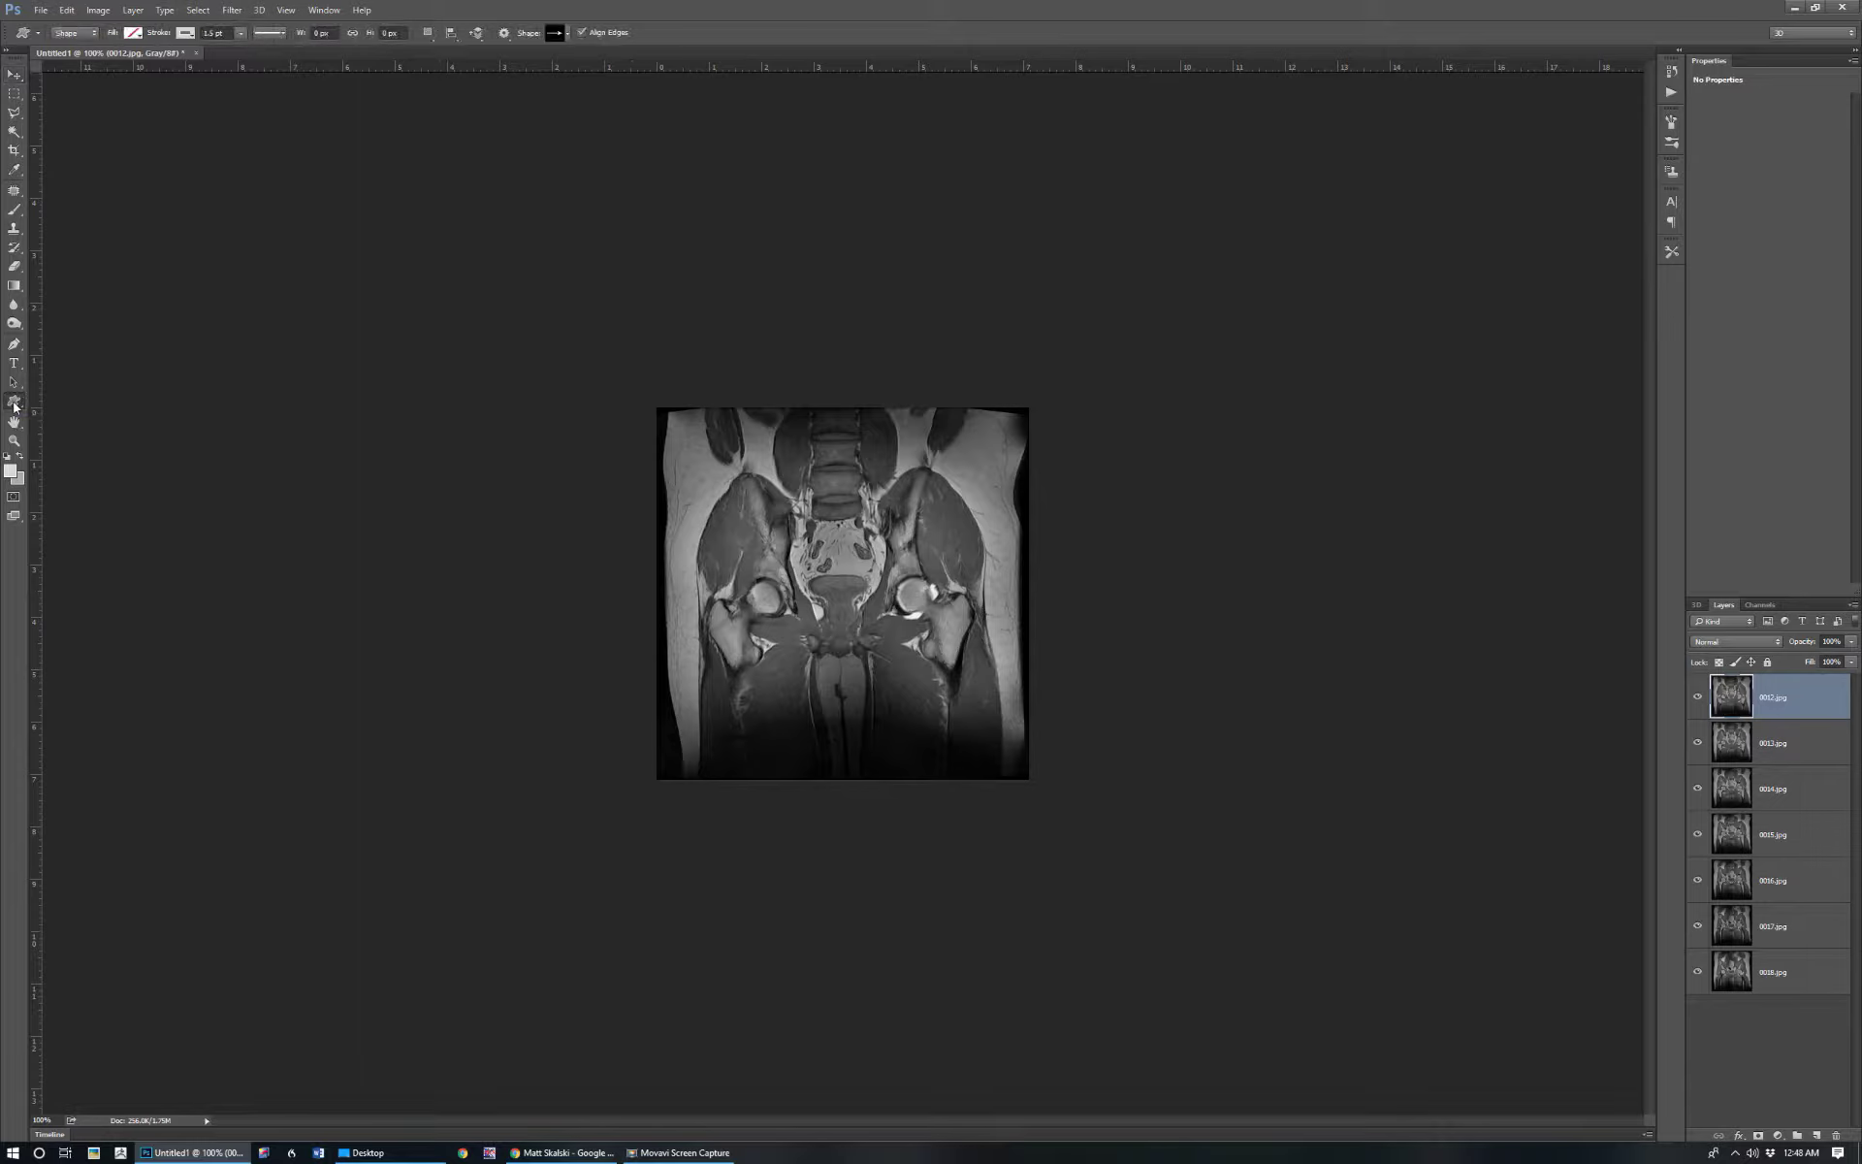
{"action": "right_click", "coordinate": [14, 405]}
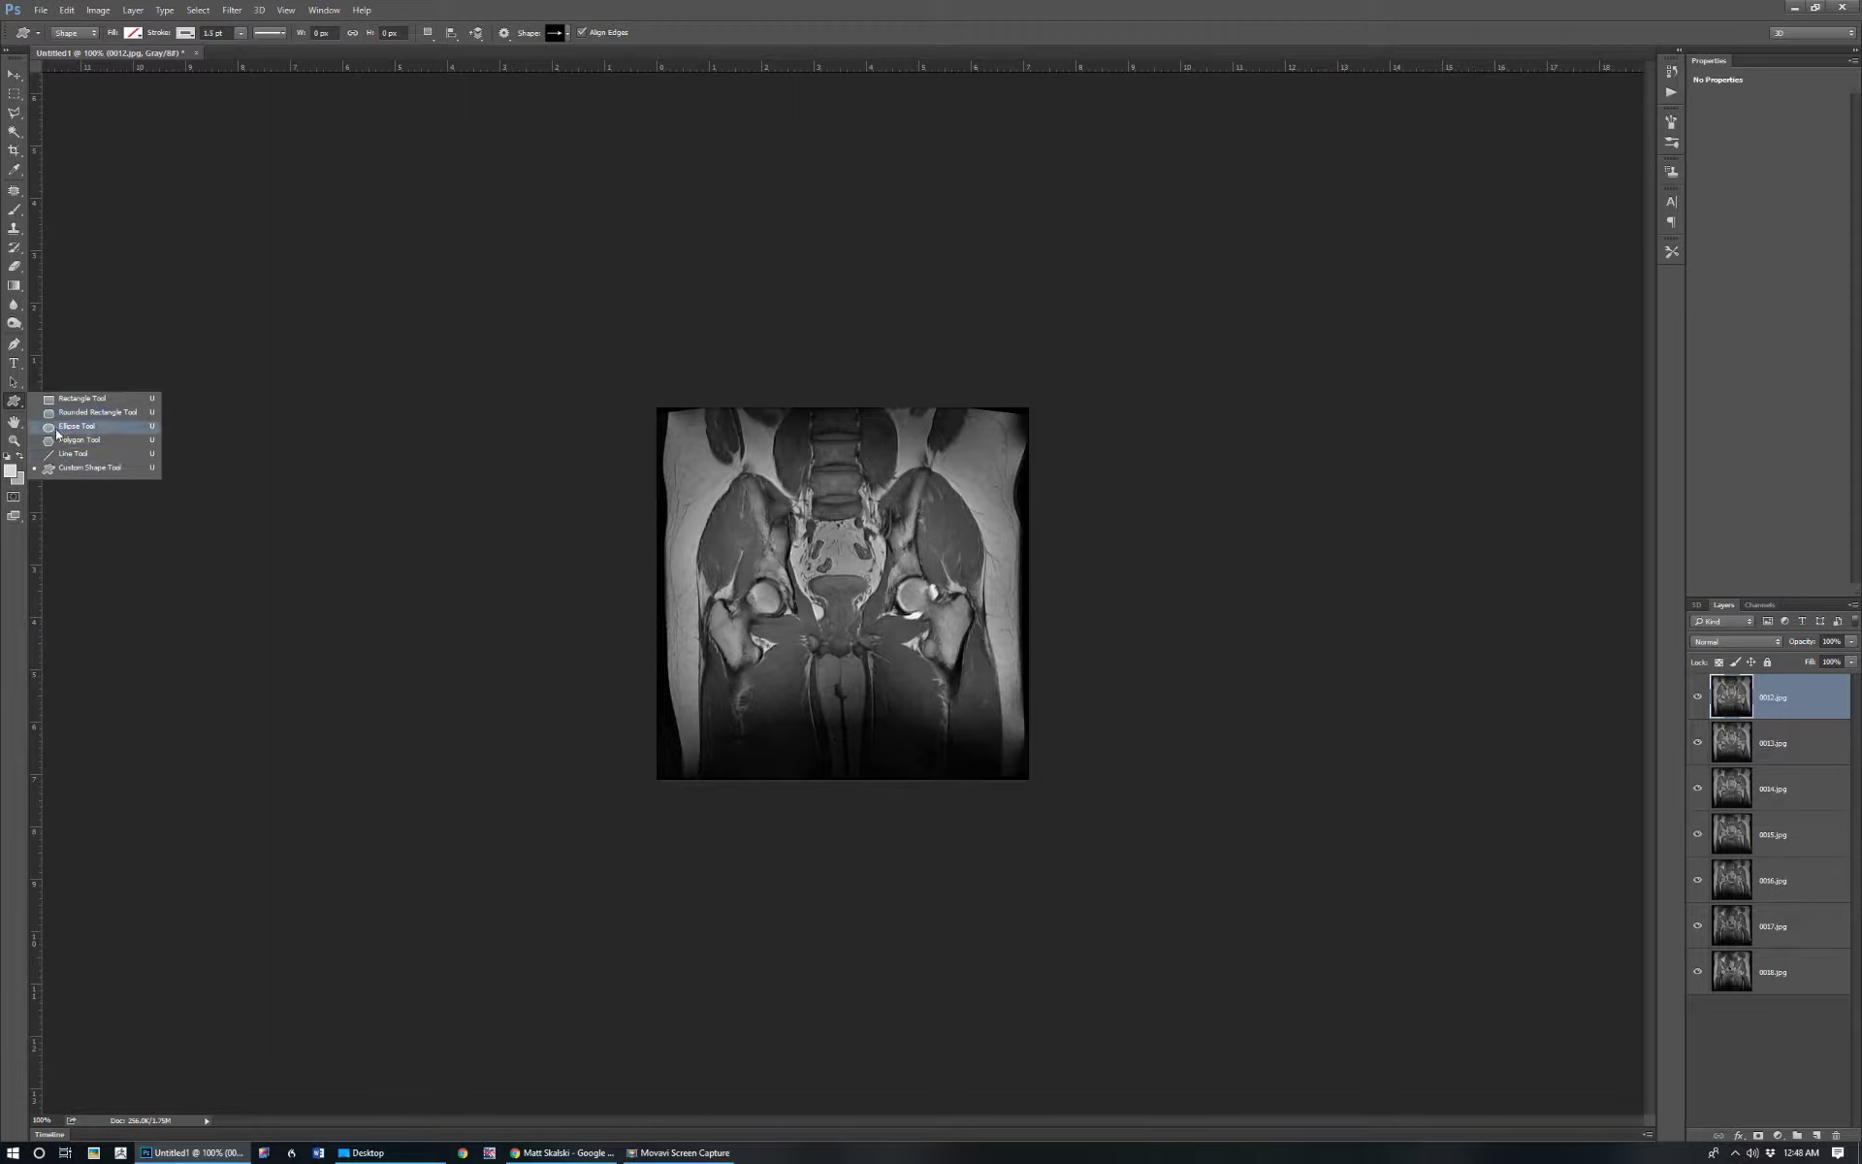
{"action": "left_click", "coordinate": [68, 398]}
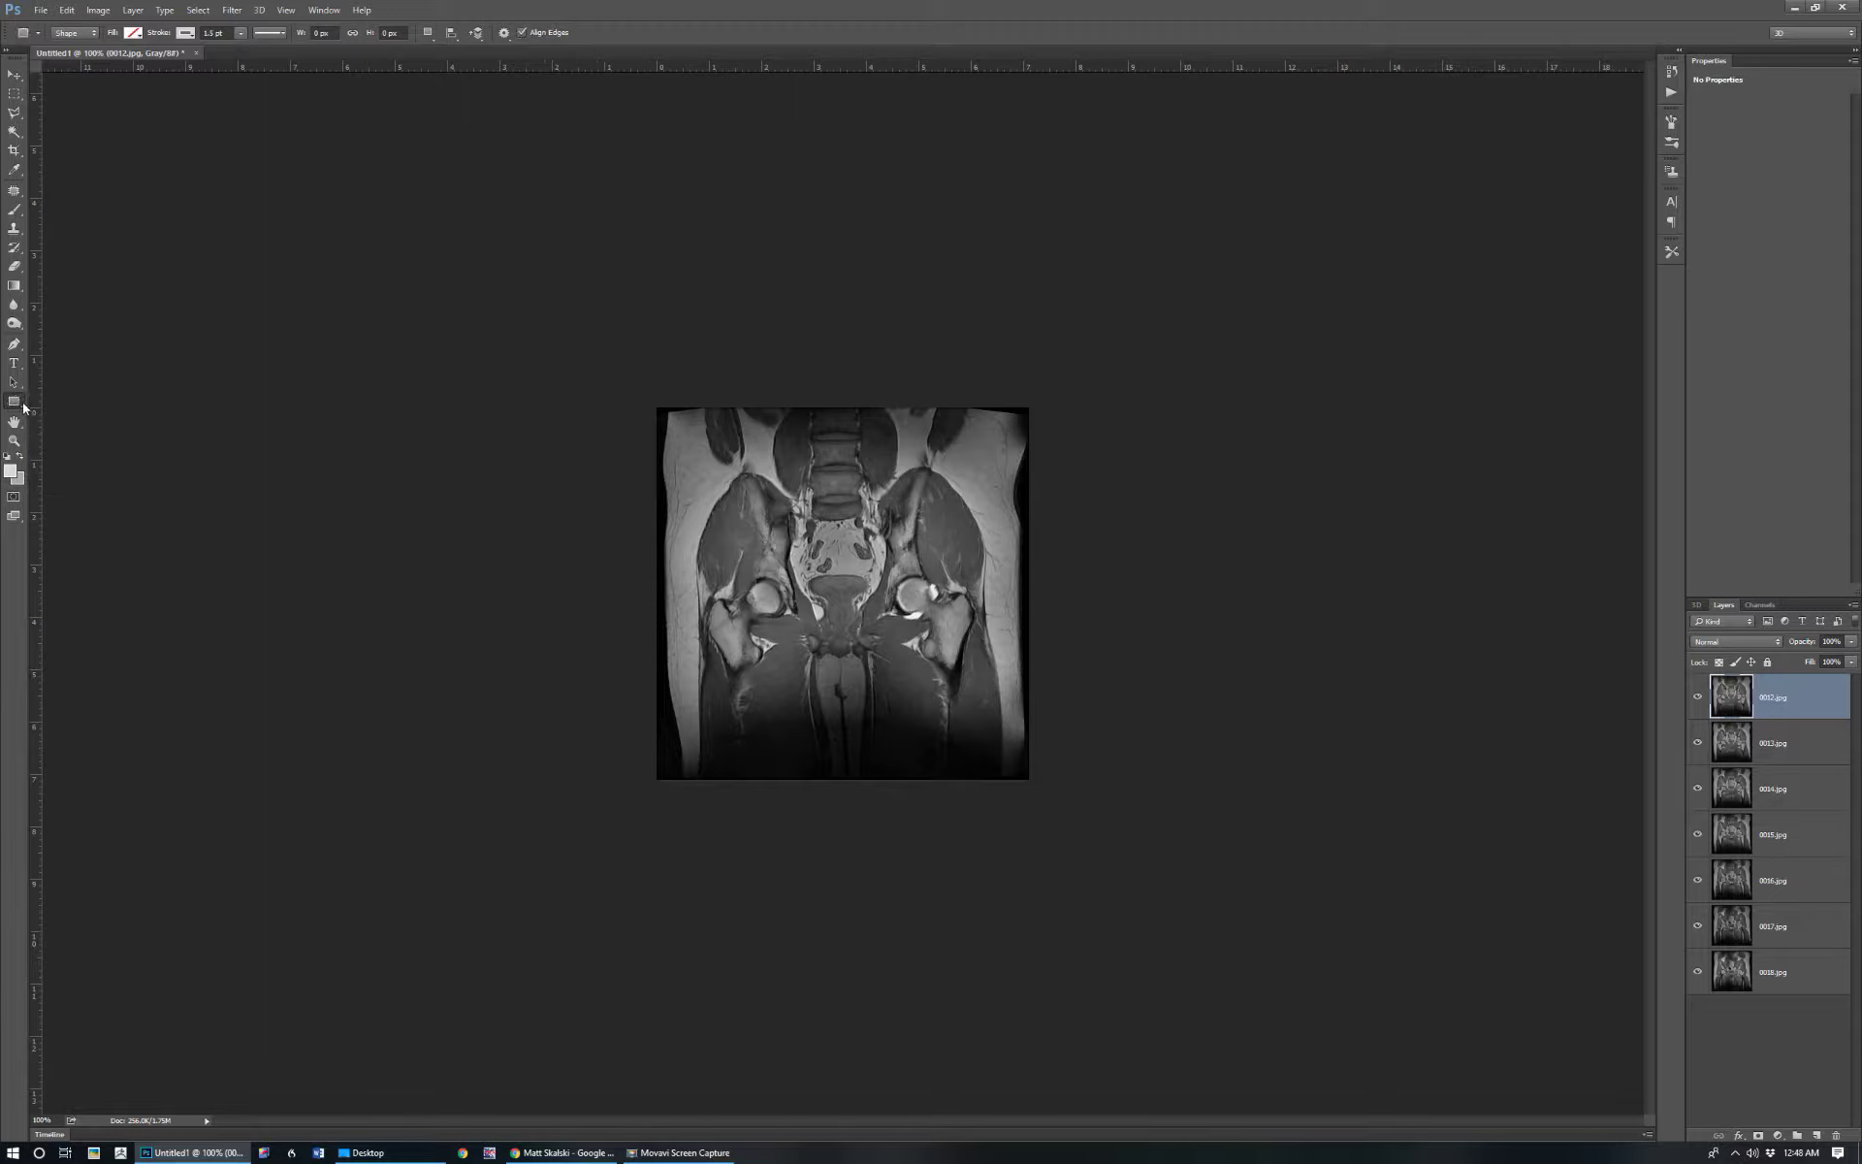
{"action": "right_click", "coordinate": [24, 407]}
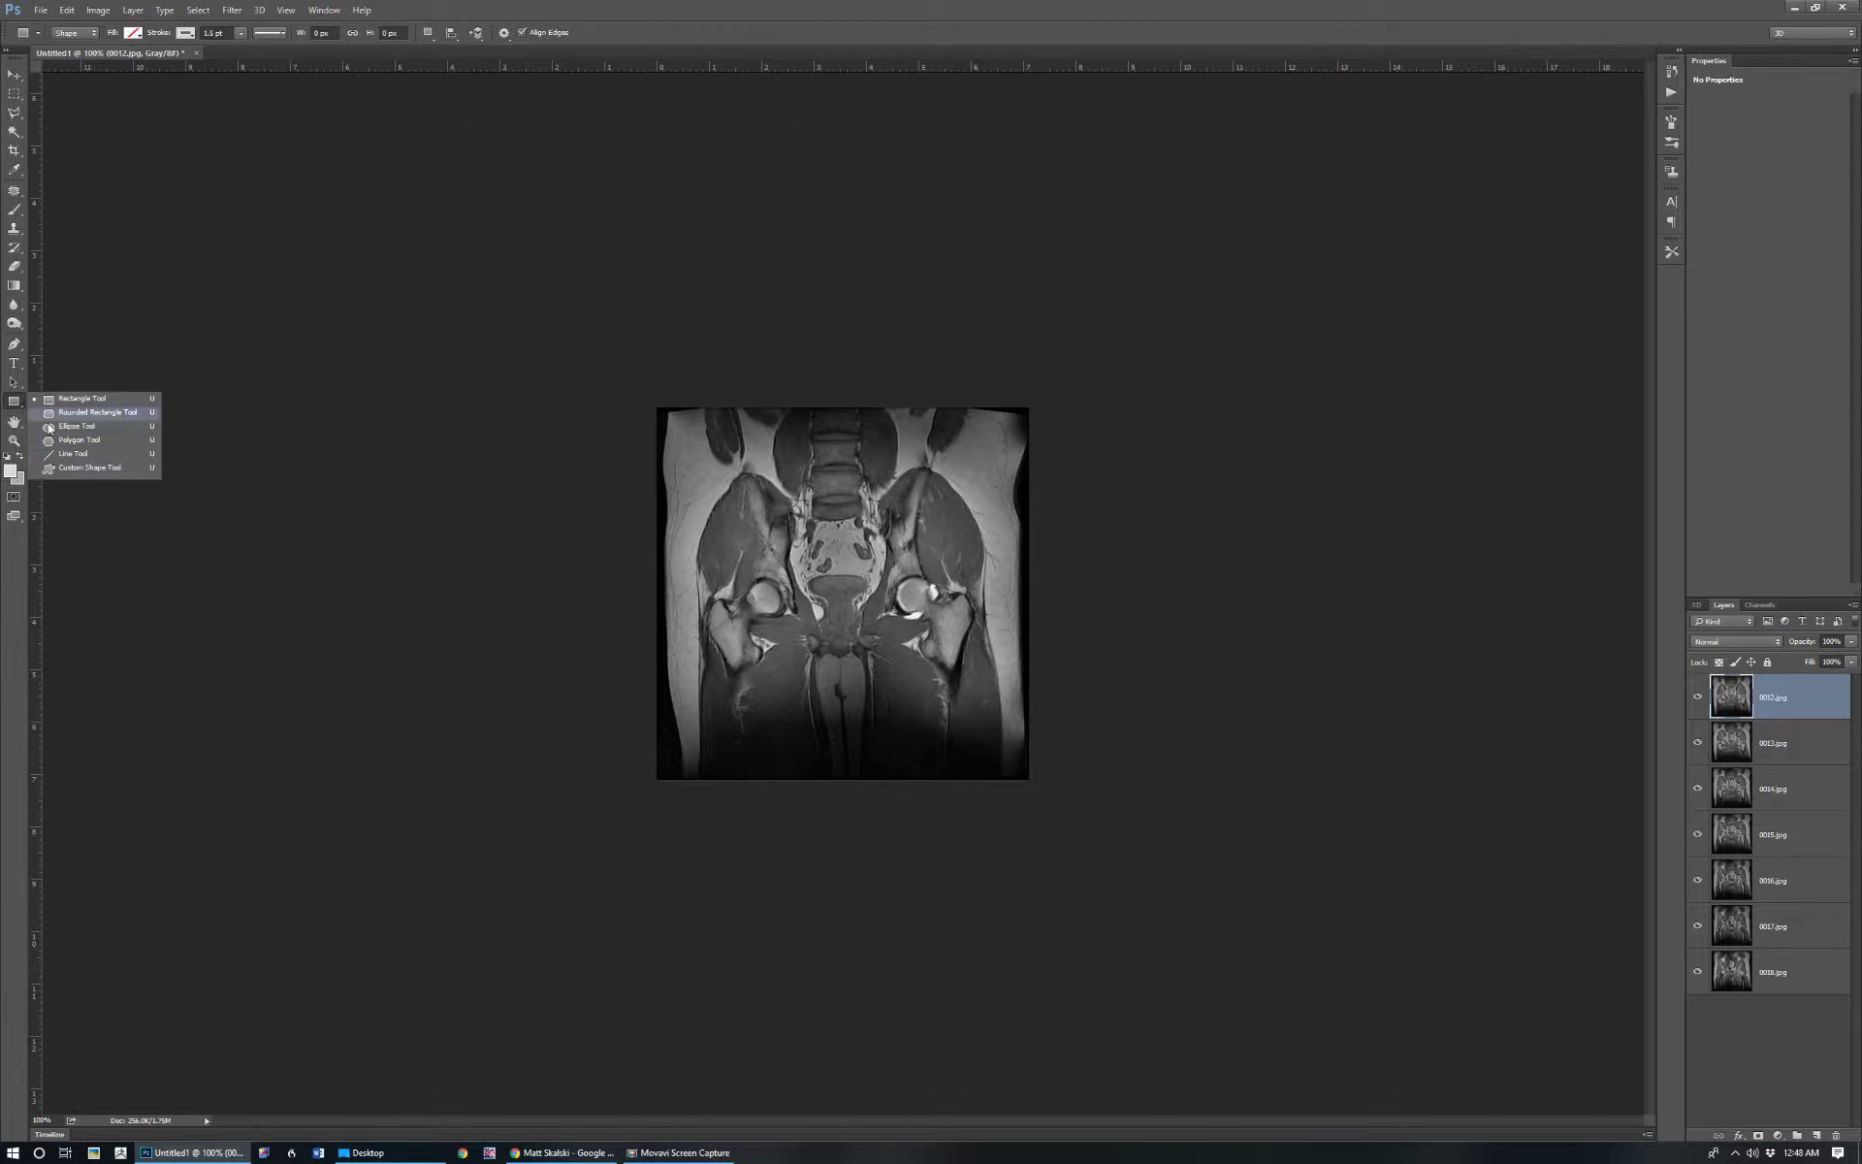
{"action": "left_click", "coordinate": [75, 469]}
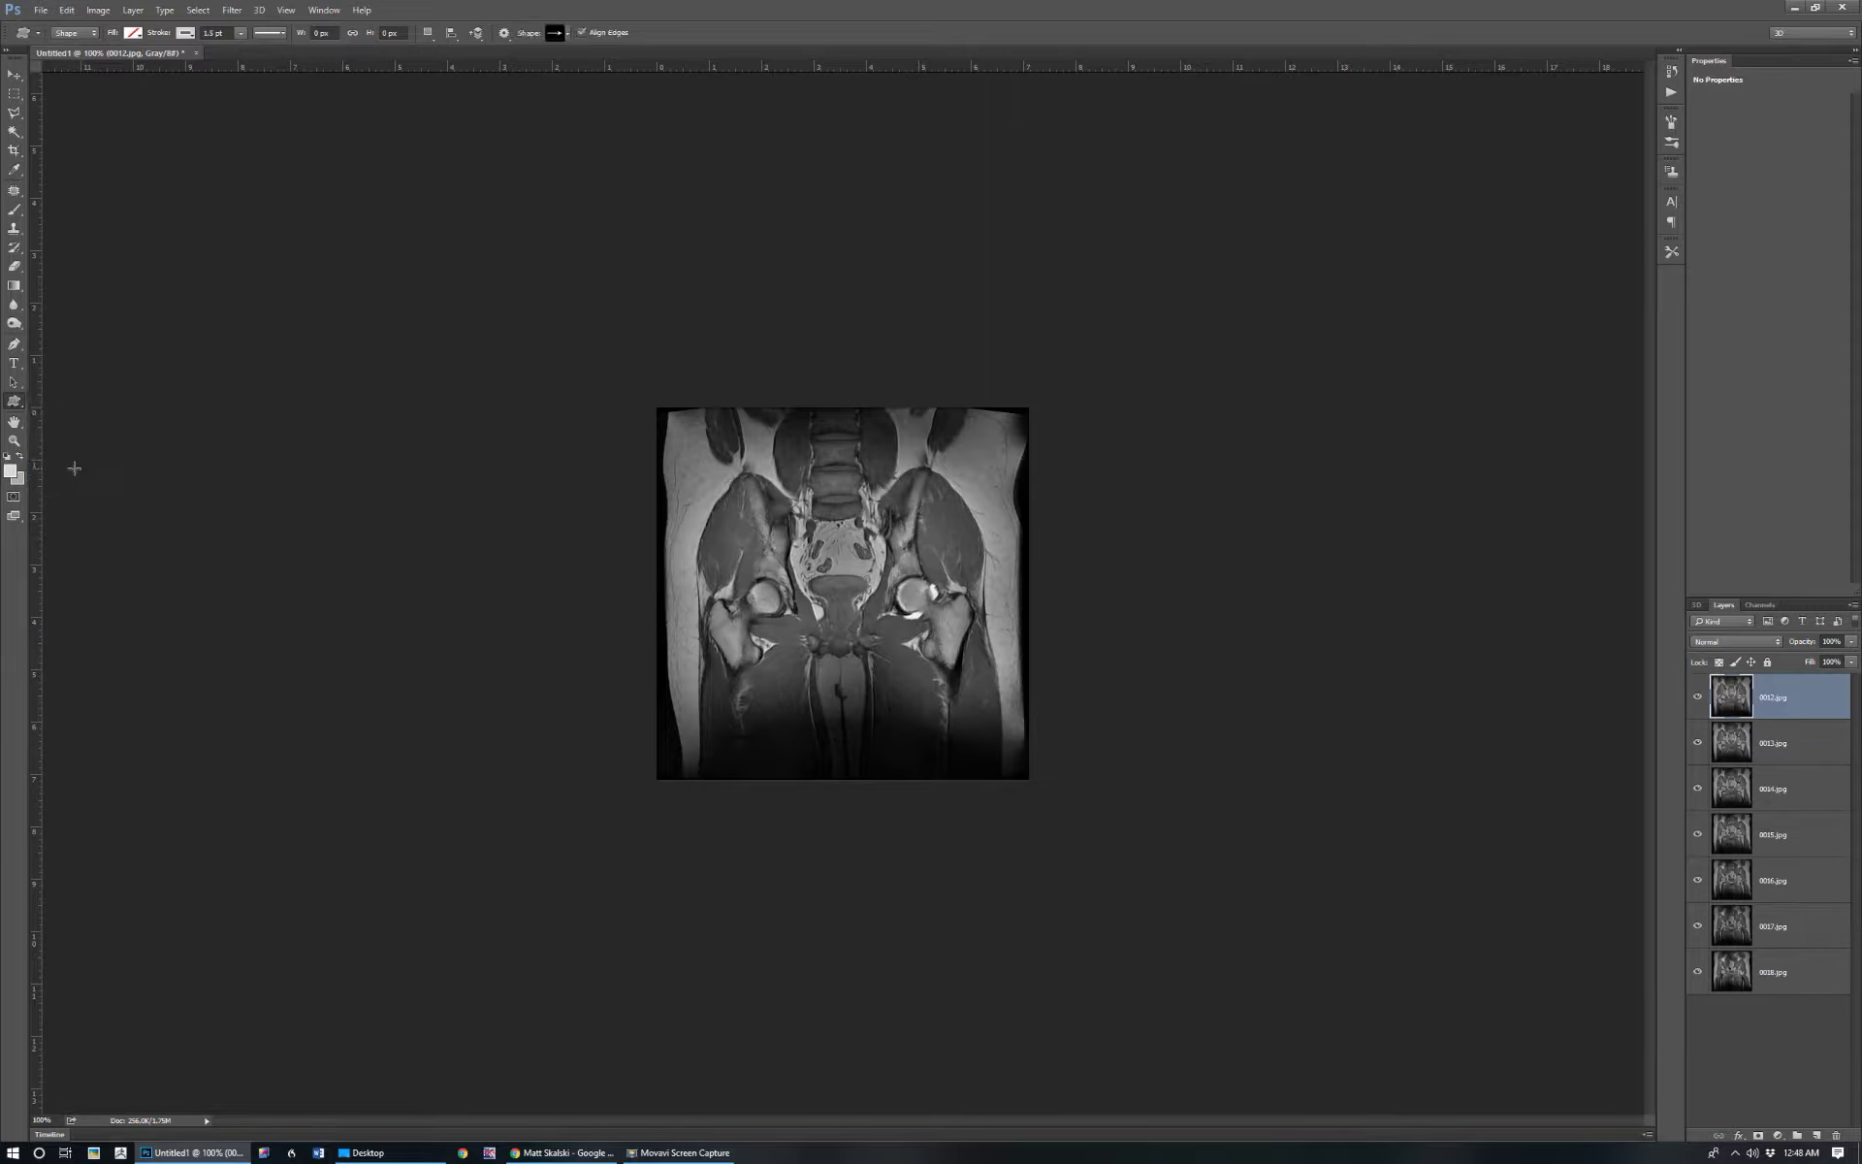
{"action": "left_click", "coordinate": [568, 35]}
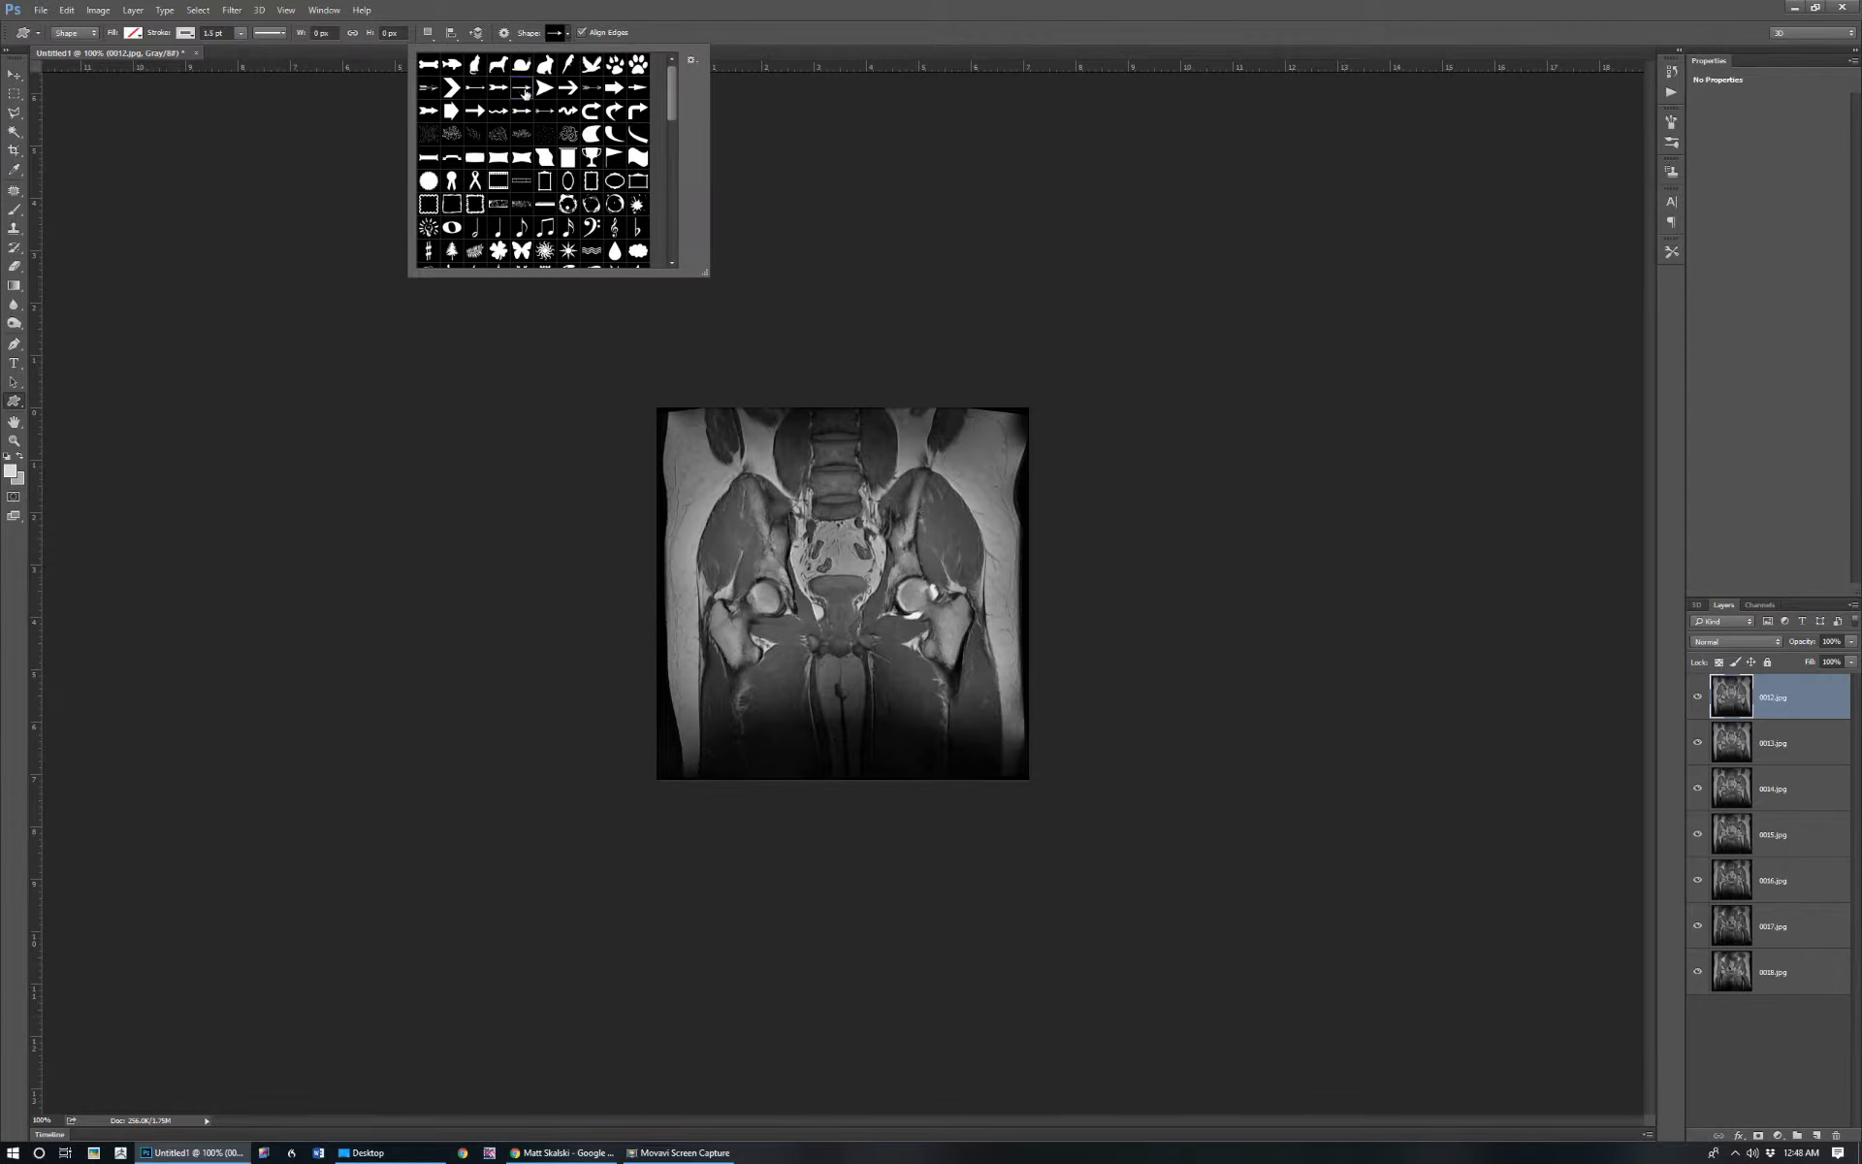
{"action": "left_click_drag", "start_coordinate": [825, 545], "coordinate": [879, 548]}
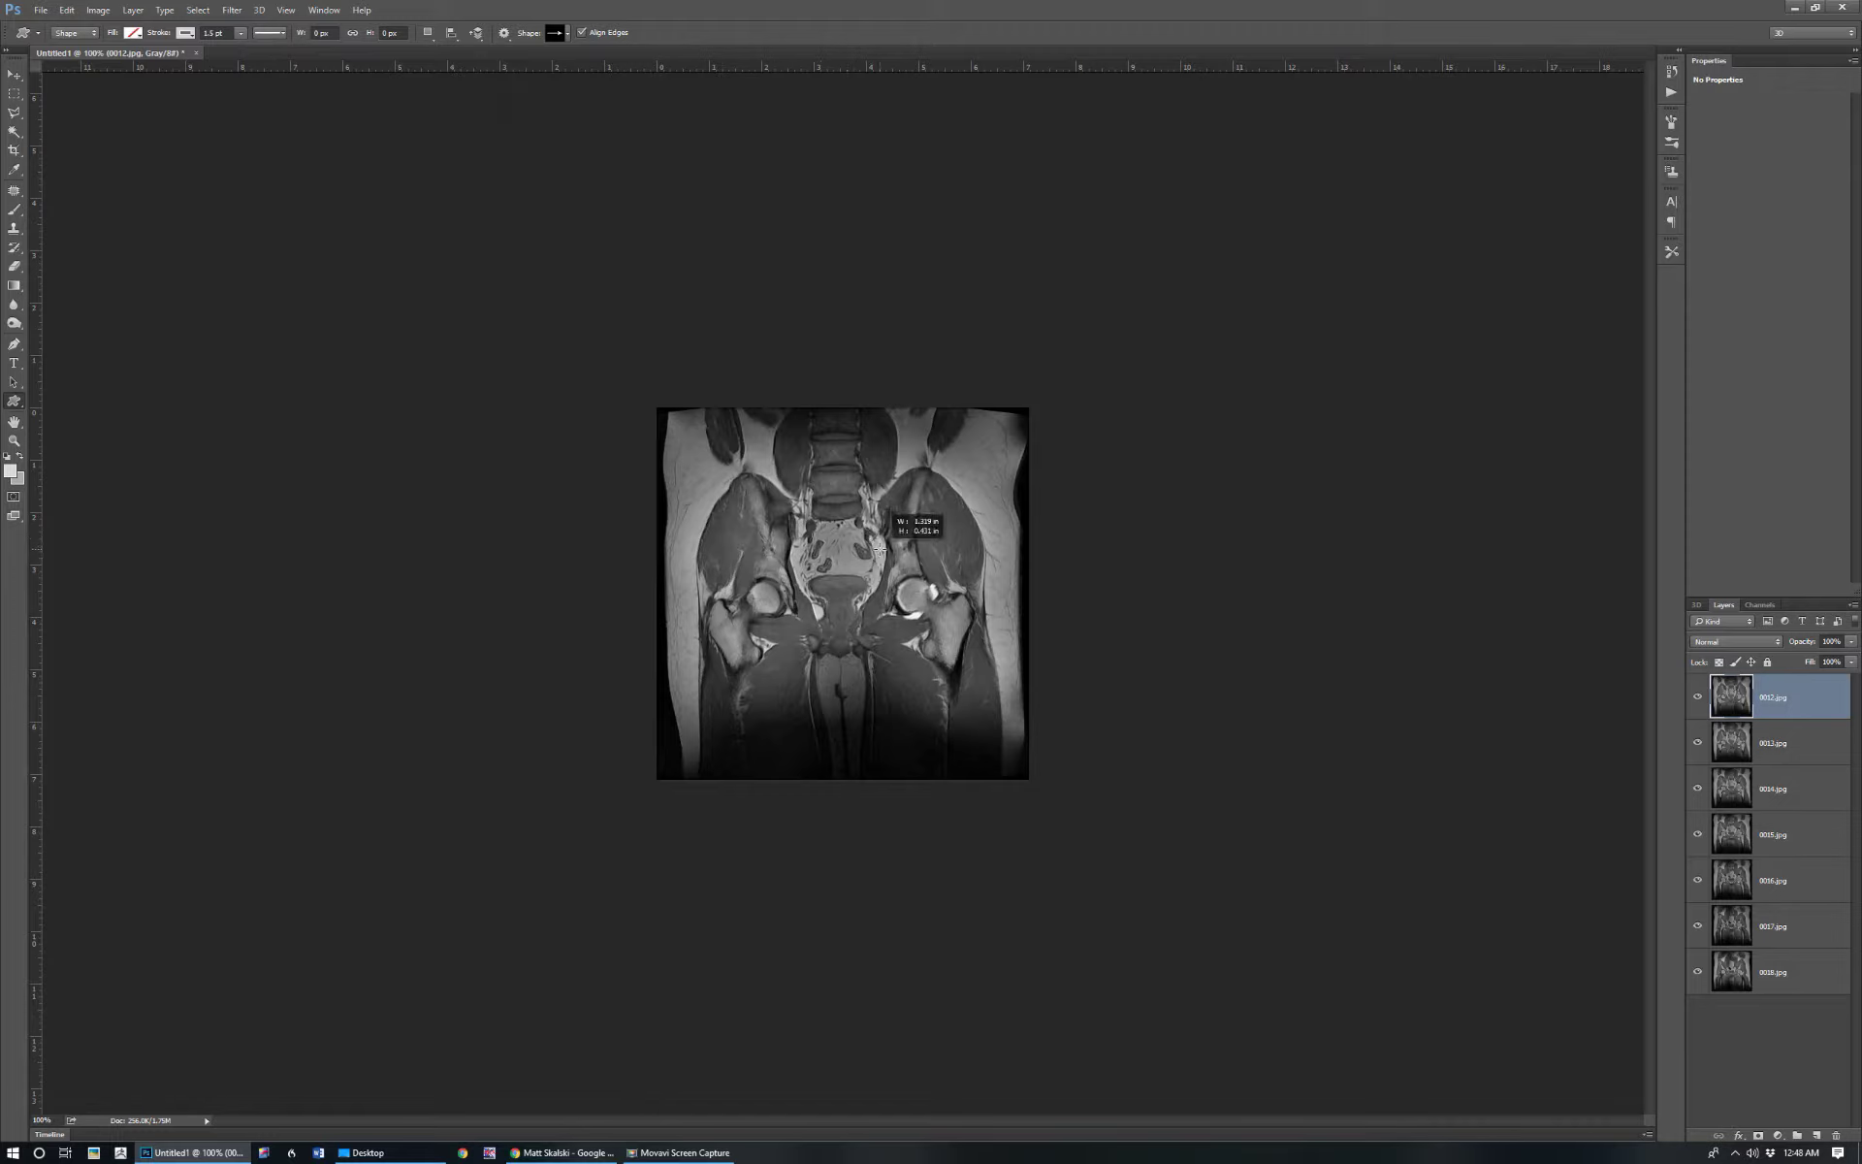
{"action": "left_click_drag", "start_coordinate": [879, 547], "coordinate": [879, 548]}
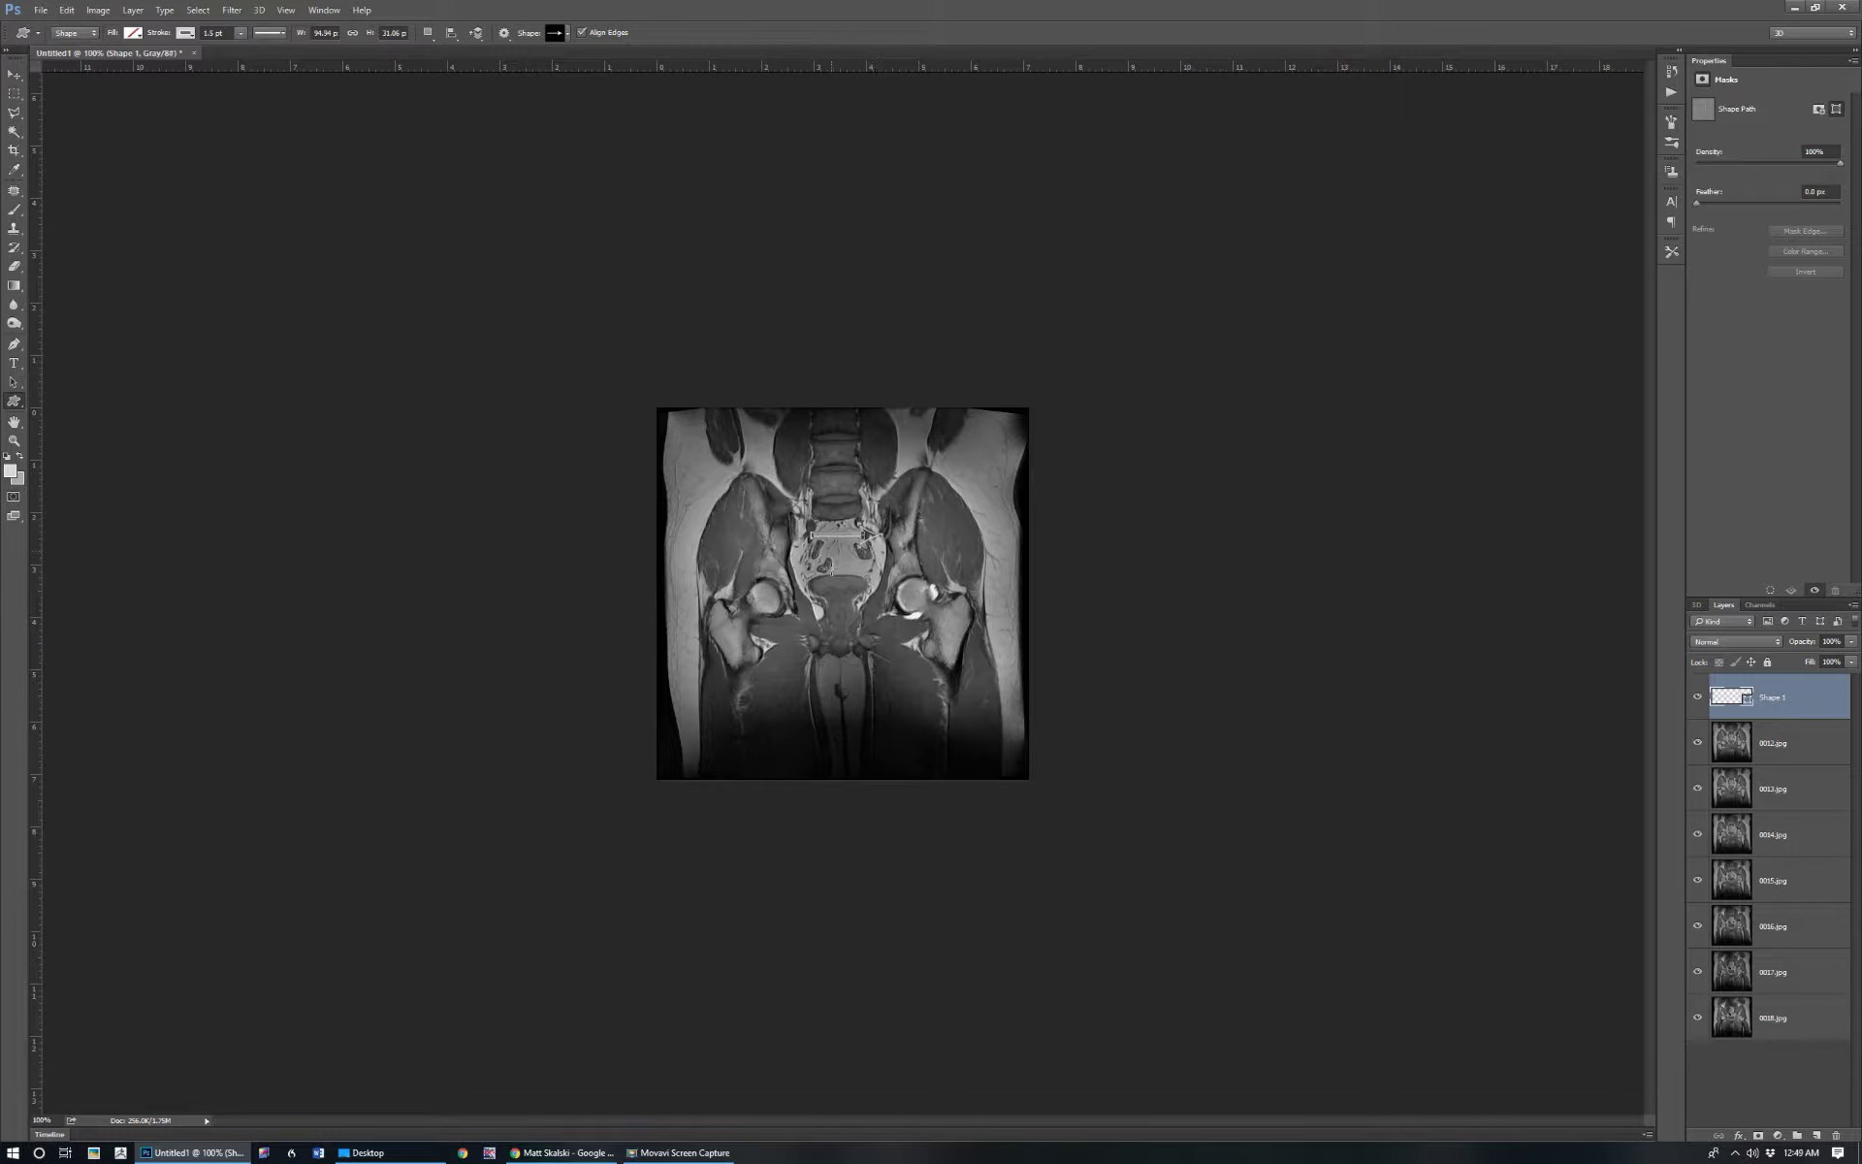
Convert the document to RGB Color mode without merging the layers
{"action": "left_click", "coordinate": [98, 9]}
{"action": "mouse_move", "coordinate": [192, 29]}
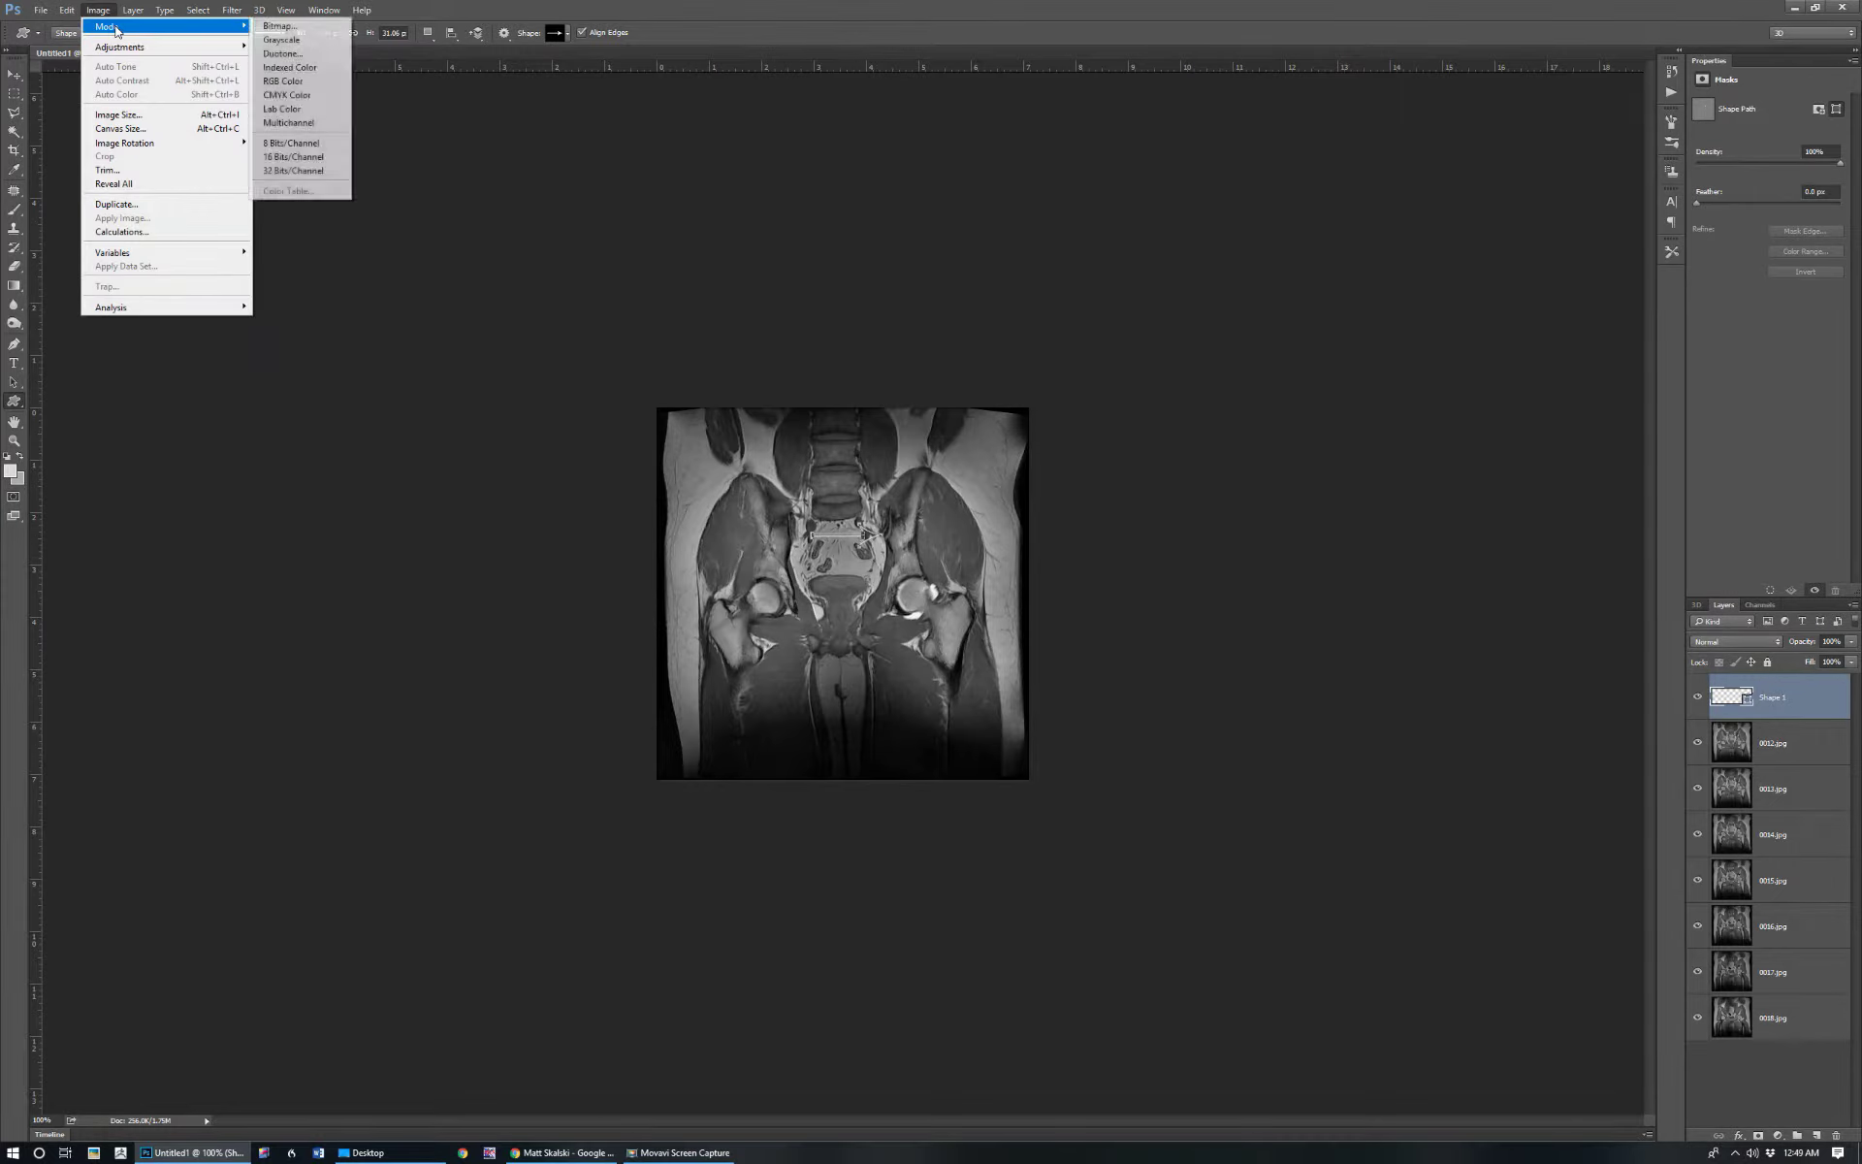
{"action": "left_click", "coordinate": [291, 81]}
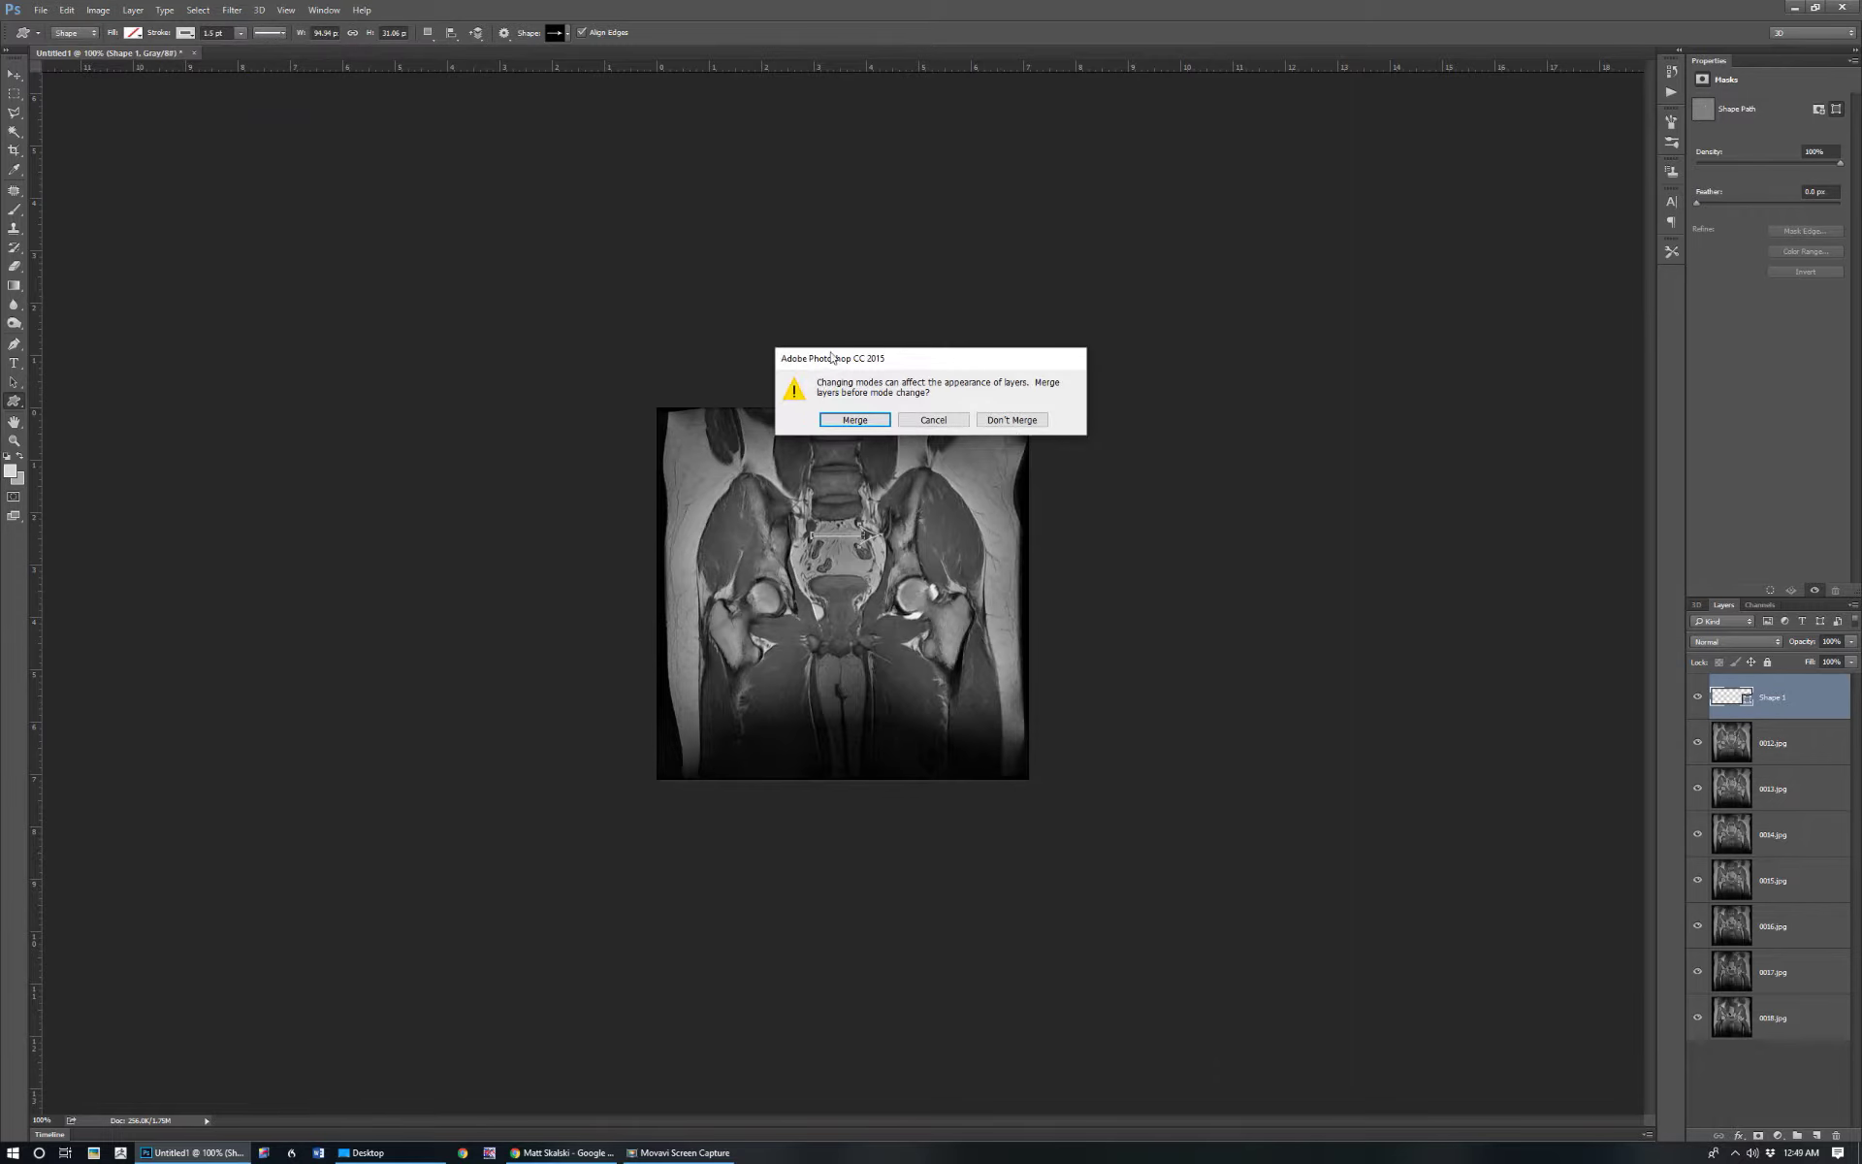
{"action": "left_click", "coordinate": [1015, 419]}
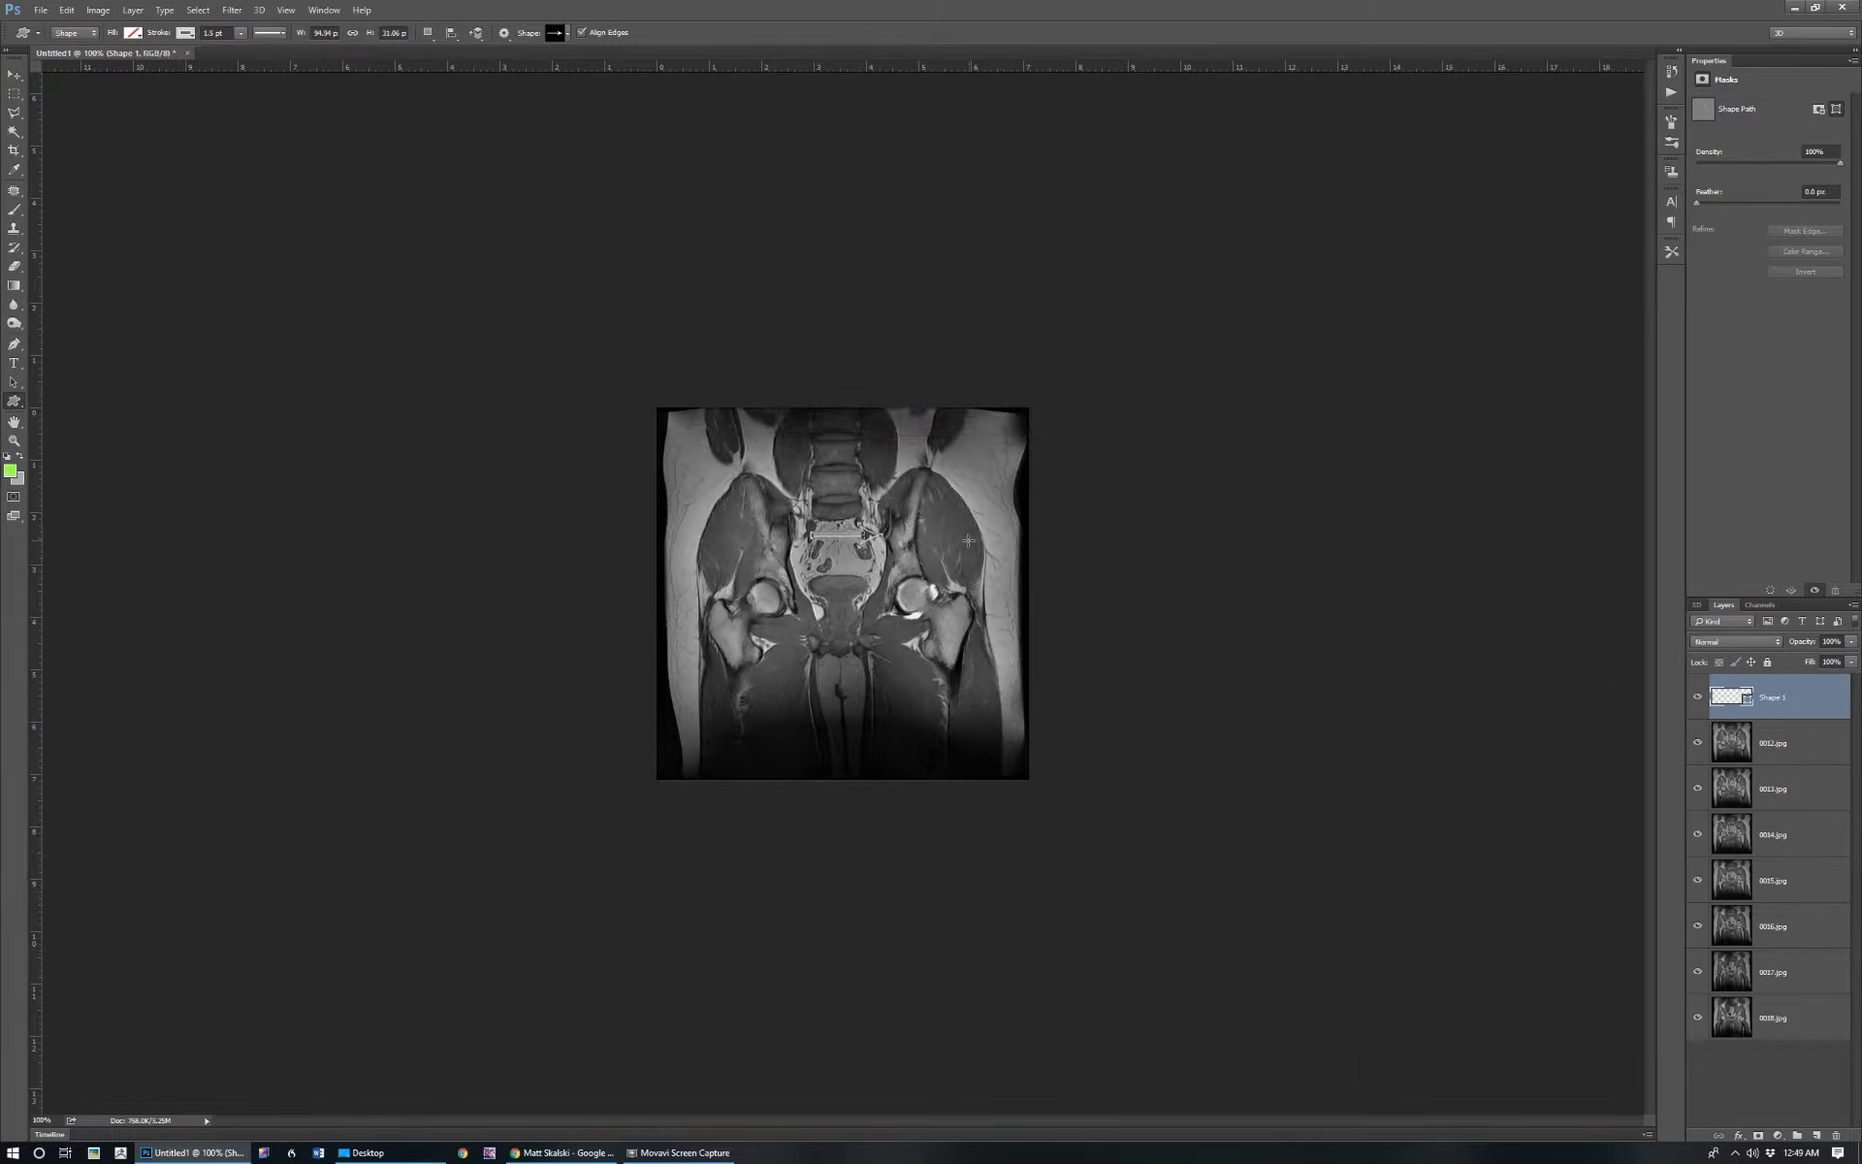
Fill the arrow with light blue and align its white stroke to the outside of the shape
{"action": "left_click", "coordinate": [137, 34]}
{"action": "left_click", "coordinate": [76, 104]}
{"action": "left_click", "coordinate": [185, 33]}
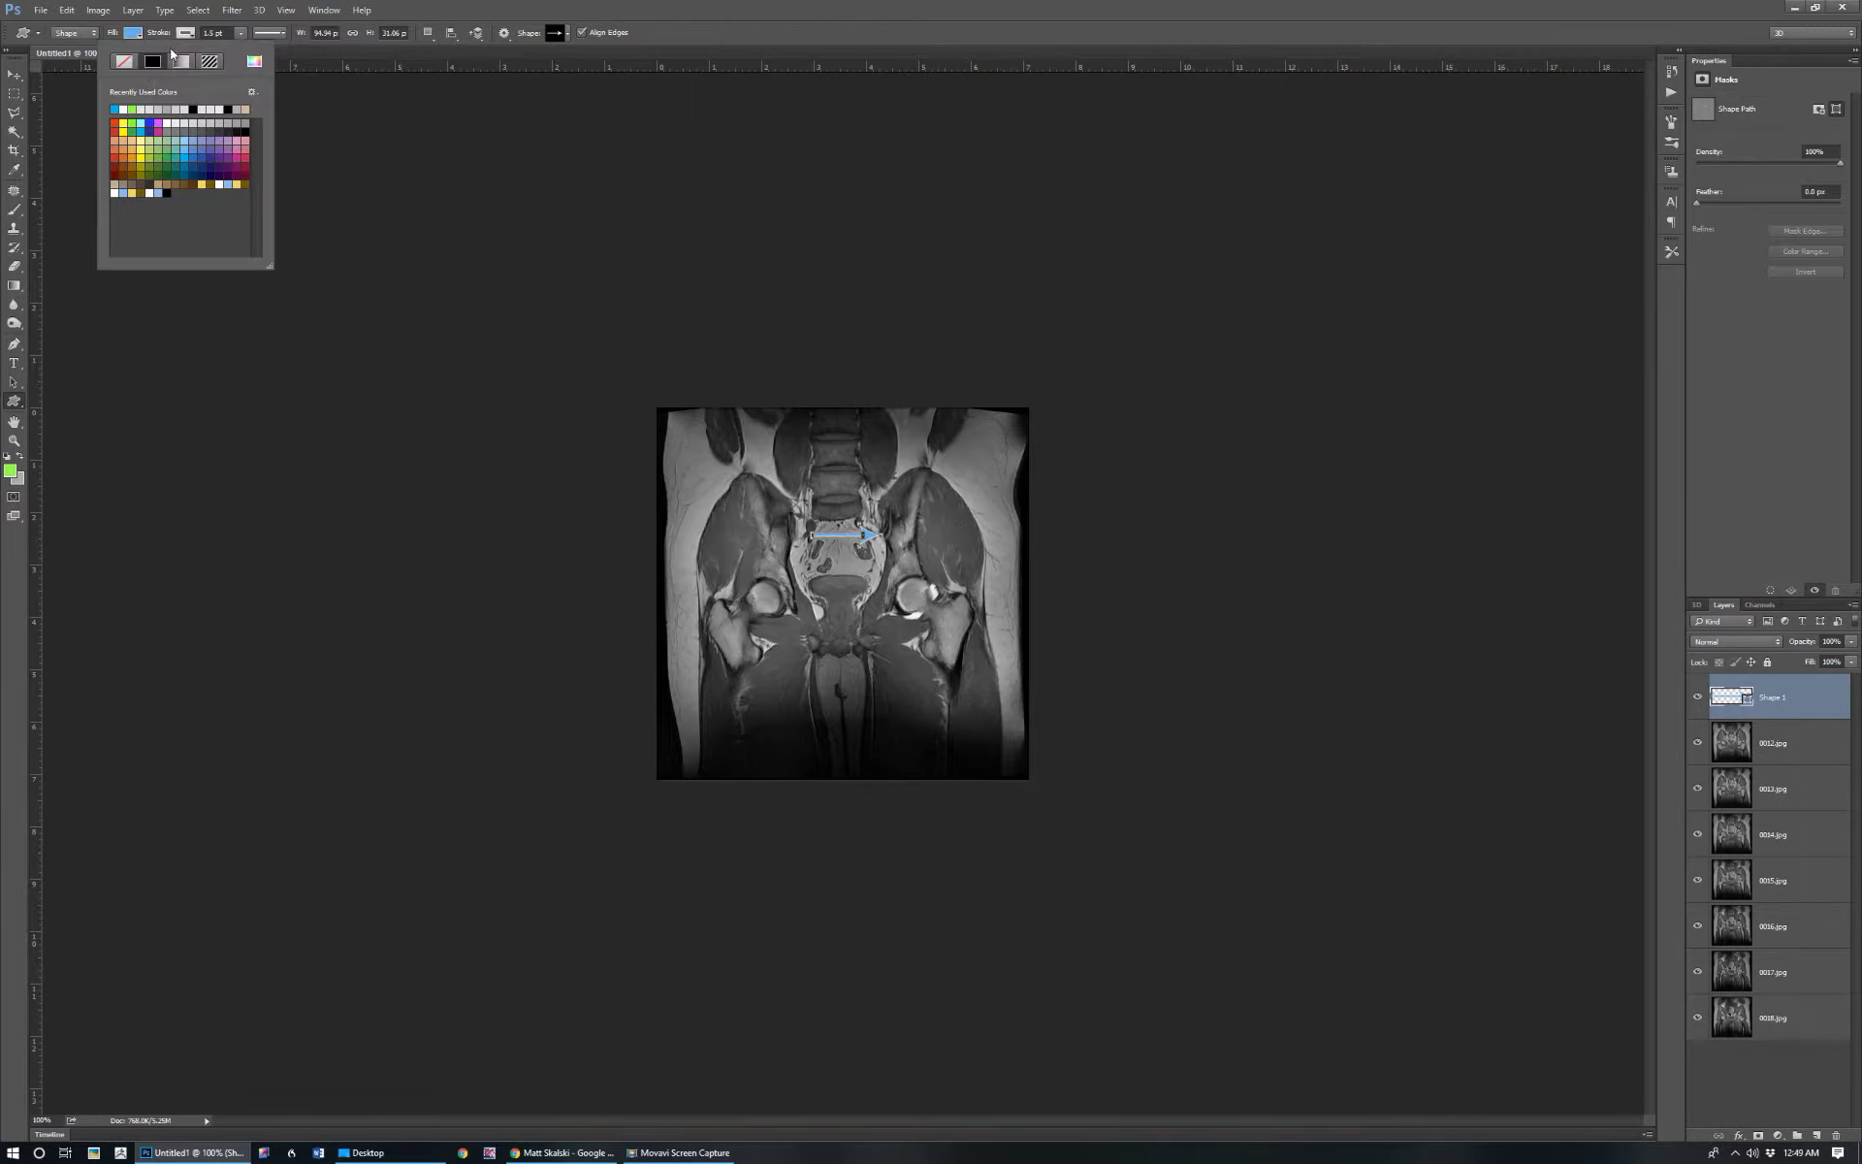
{"action": "left_click", "coordinate": [263, 36]}
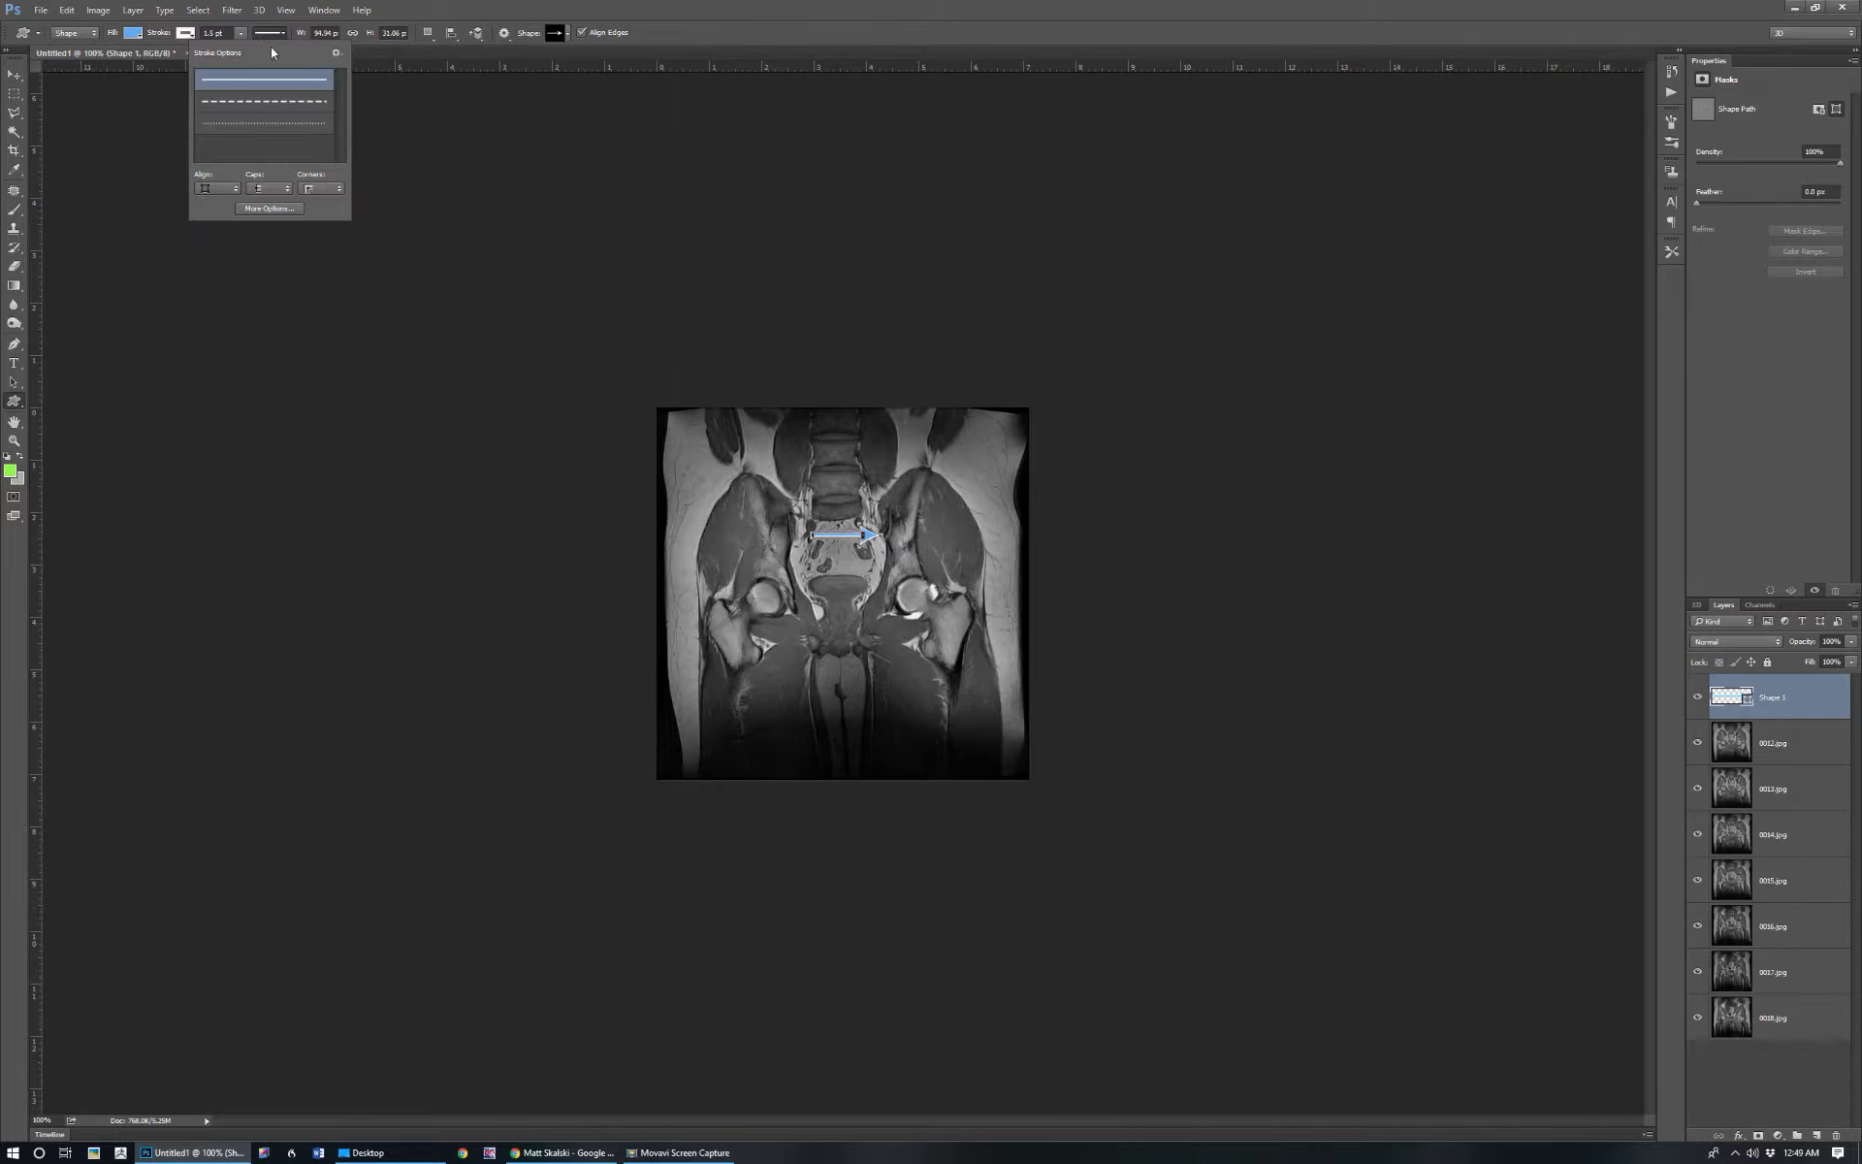
{"action": "left_click", "coordinate": [230, 190]}
{"action": "left_click", "coordinate": [219, 227]}
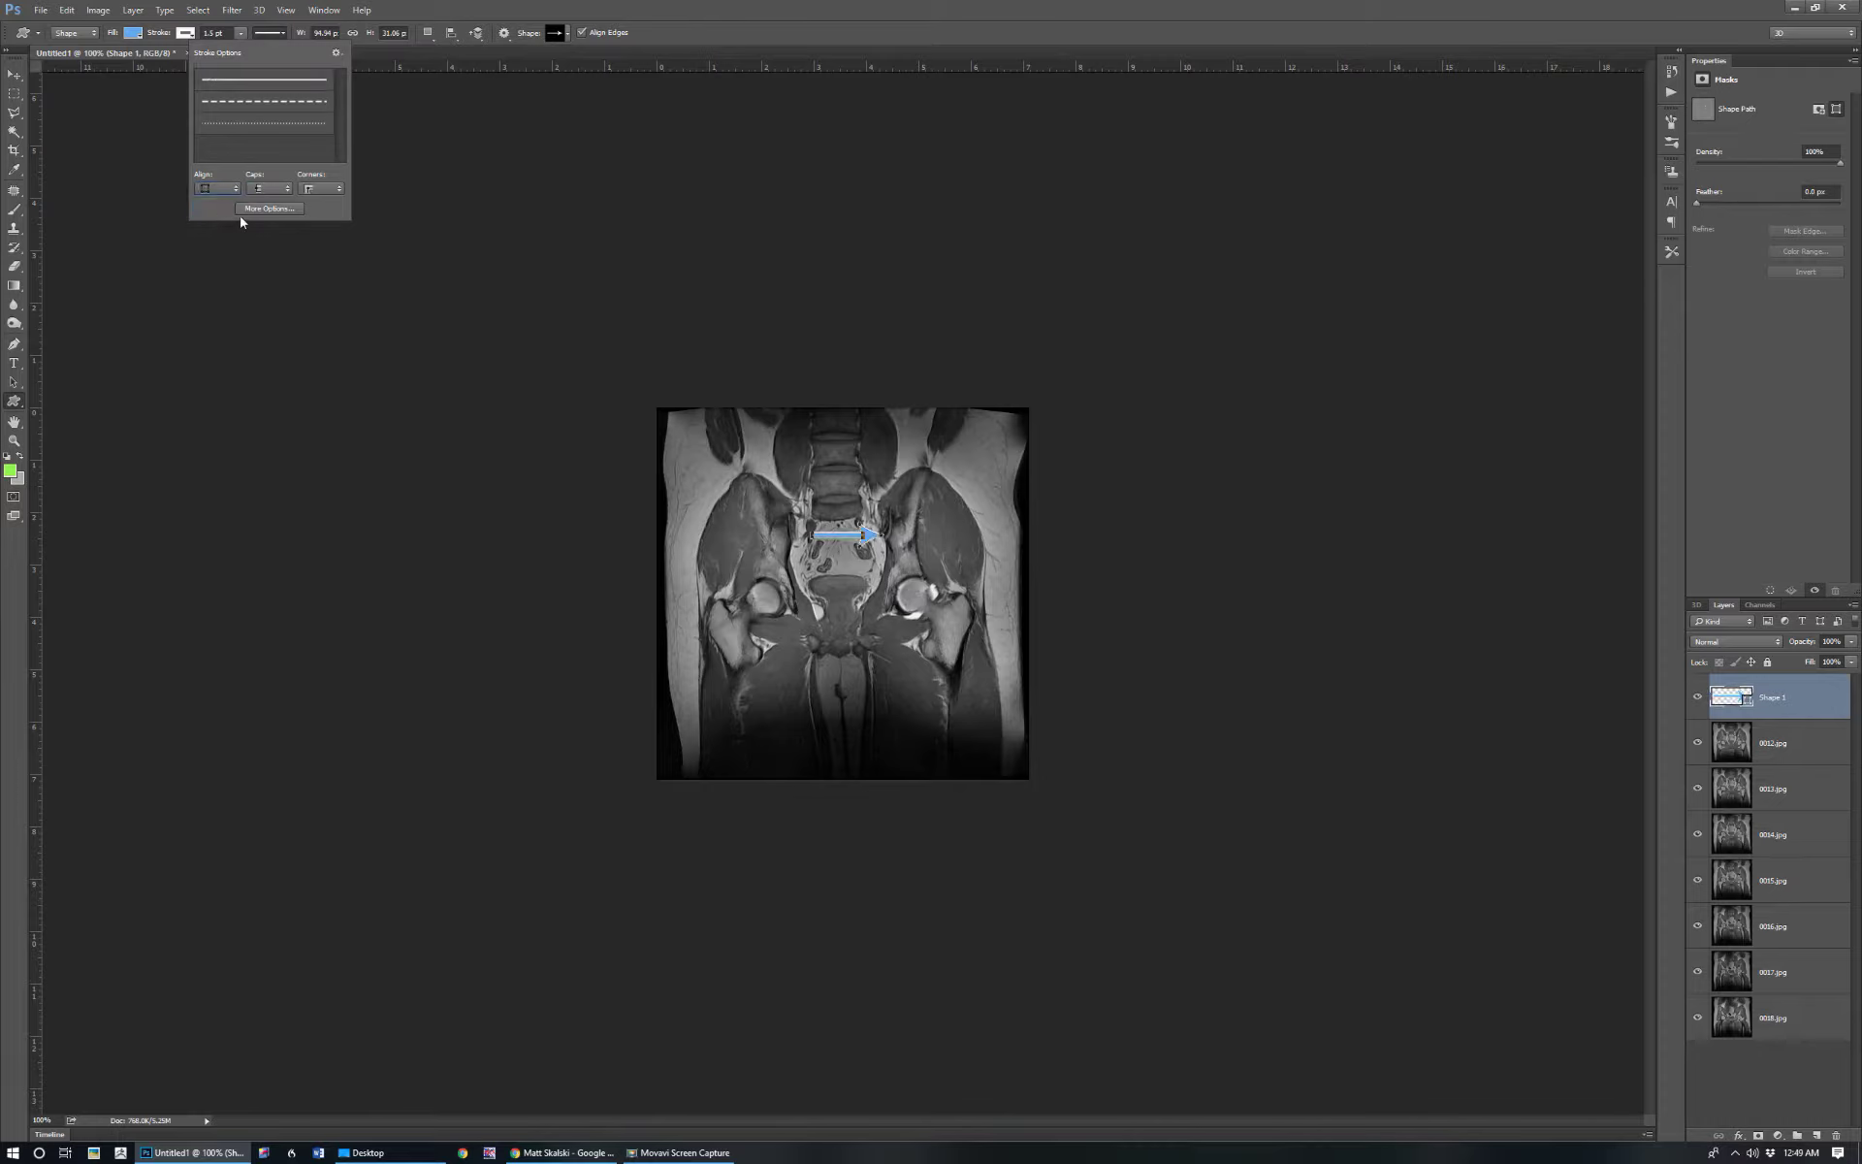
Move the arrow's tip to the bone above the hip joint and place an arrow copy directly above each remaining scan layer
{"action": "left_click", "coordinate": [11, 79]}
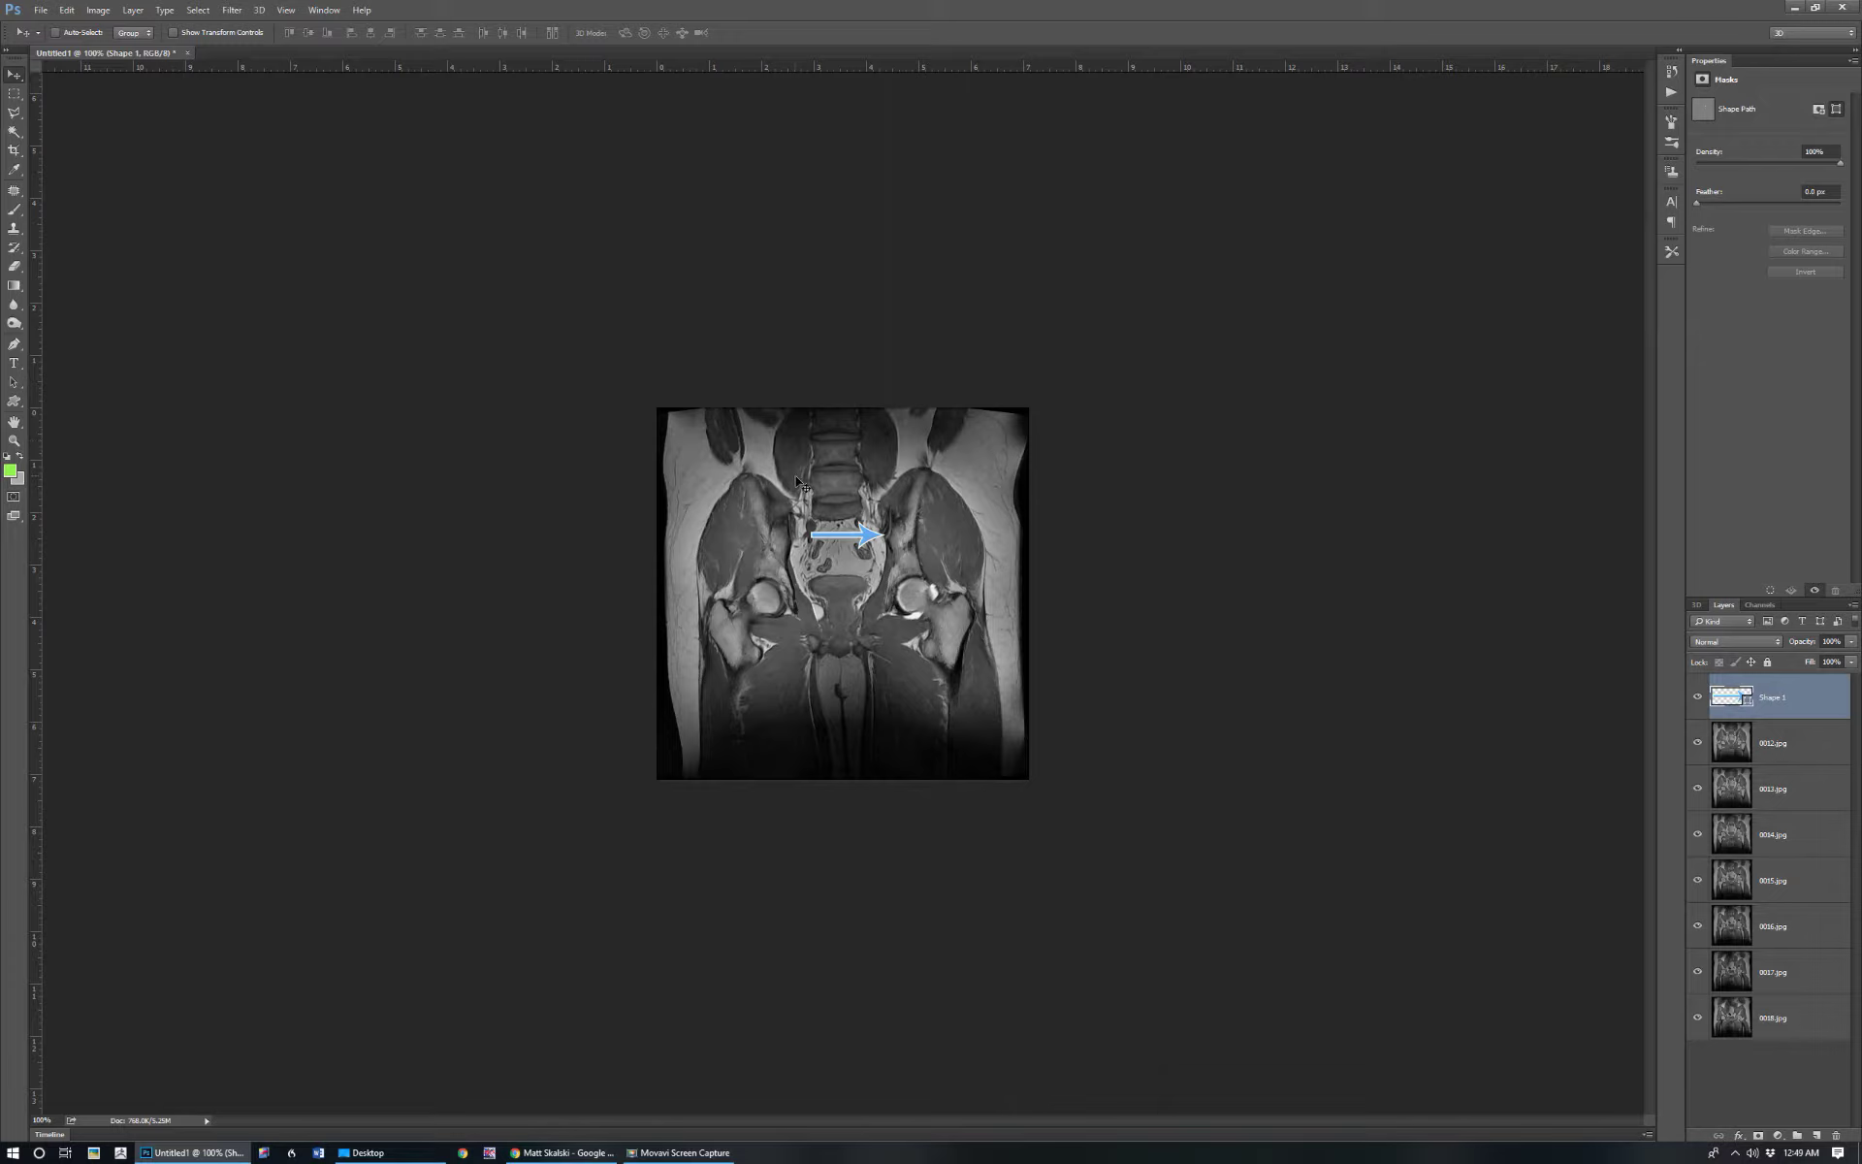
{"action": "left_click_drag", "start_coordinate": [851, 523], "coordinate": [870, 546]}
{"action": "key", "text": "ctrl+j"}
{"action": "left_click_drag", "start_coordinate": [1801, 703], "coordinate": [1812, 986]}
{"action": "key", "text": "ctrl+j"}
{"action": "key", "text": "ctrl+j"}
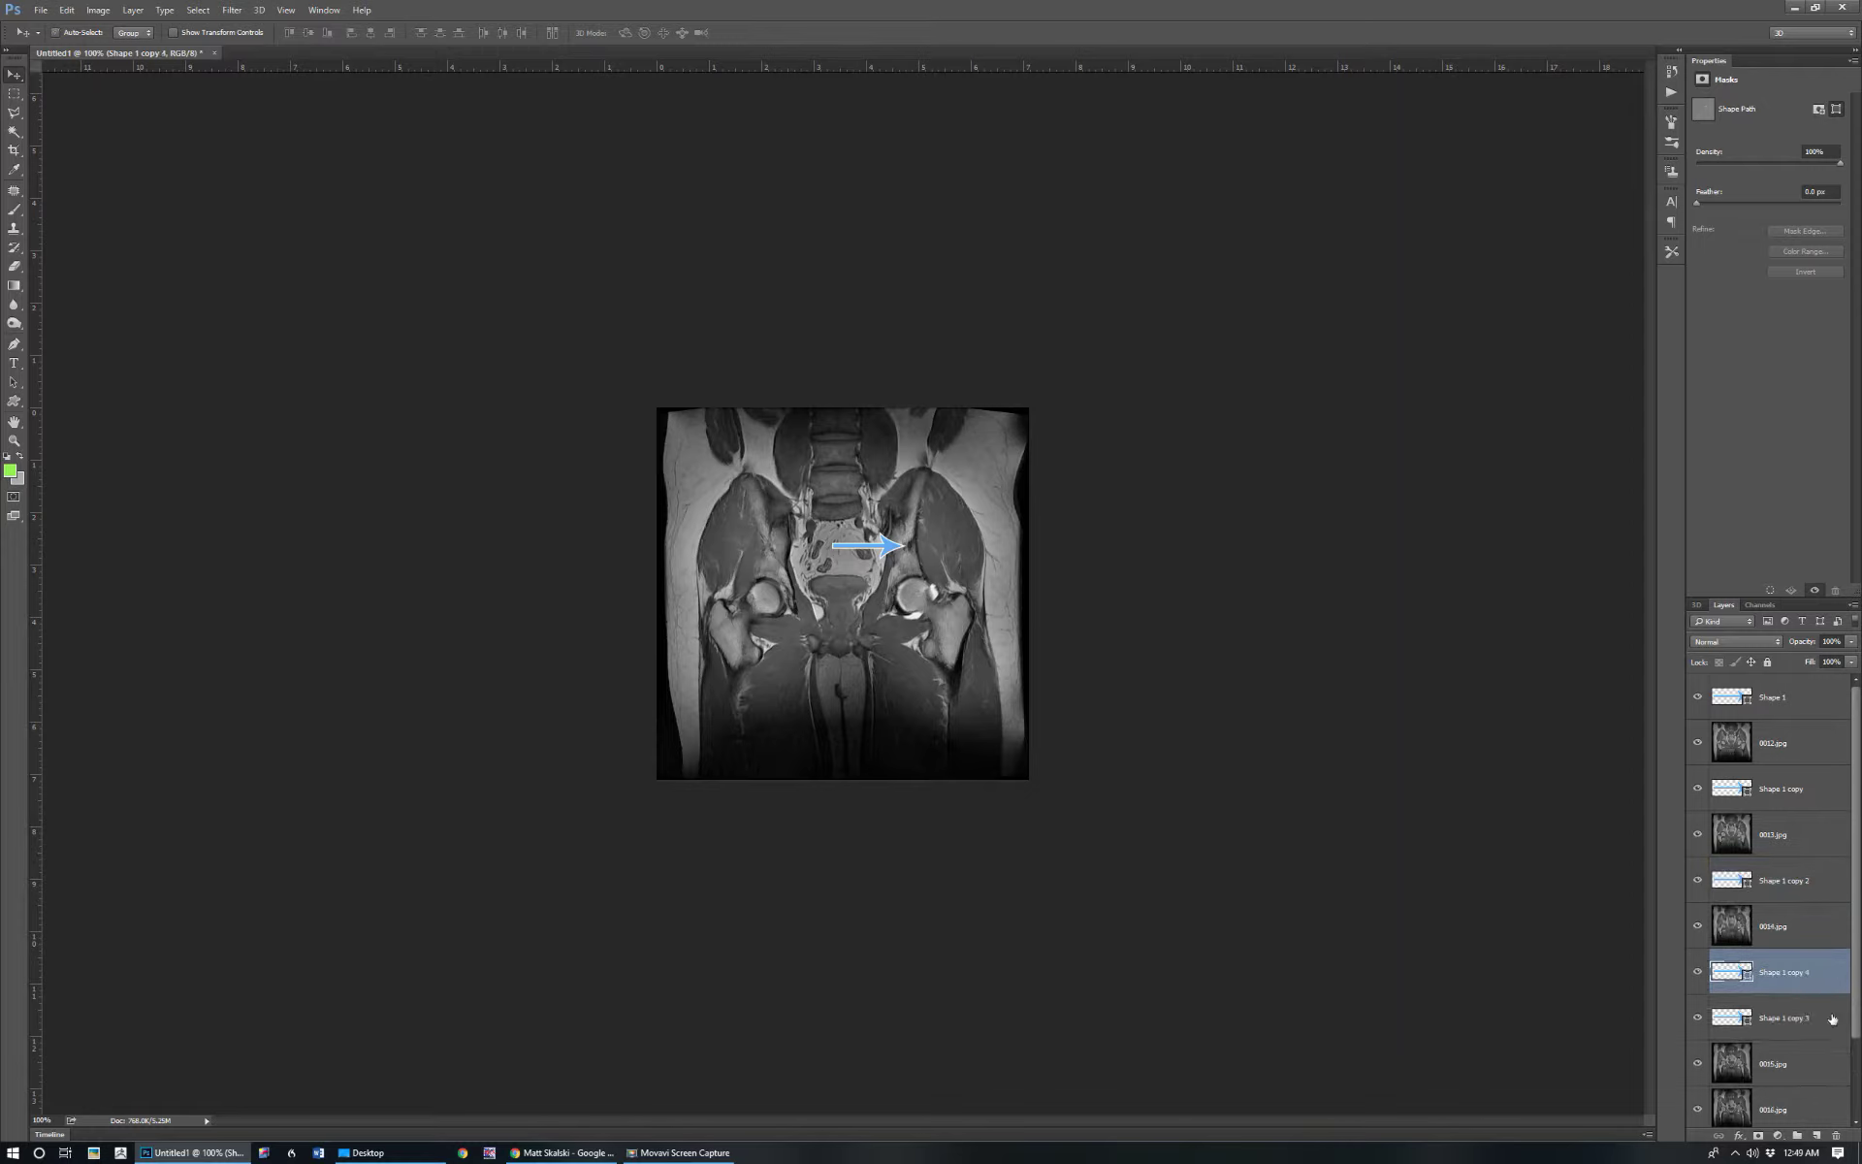
{"action": "key", "text": "ctrl+j"}
{"action": "left_click_drag", "start_coordinate": [1811, 879], "coordinate": [1774, 1040]}
{"action": "key", "text": "ctrl+j"}
{"action": "key", "text": "ctrl+j"}
{"action": "scroll", "coordinate": [1765, 839], "scroll_direction": "up", "scroll_amount": 2}
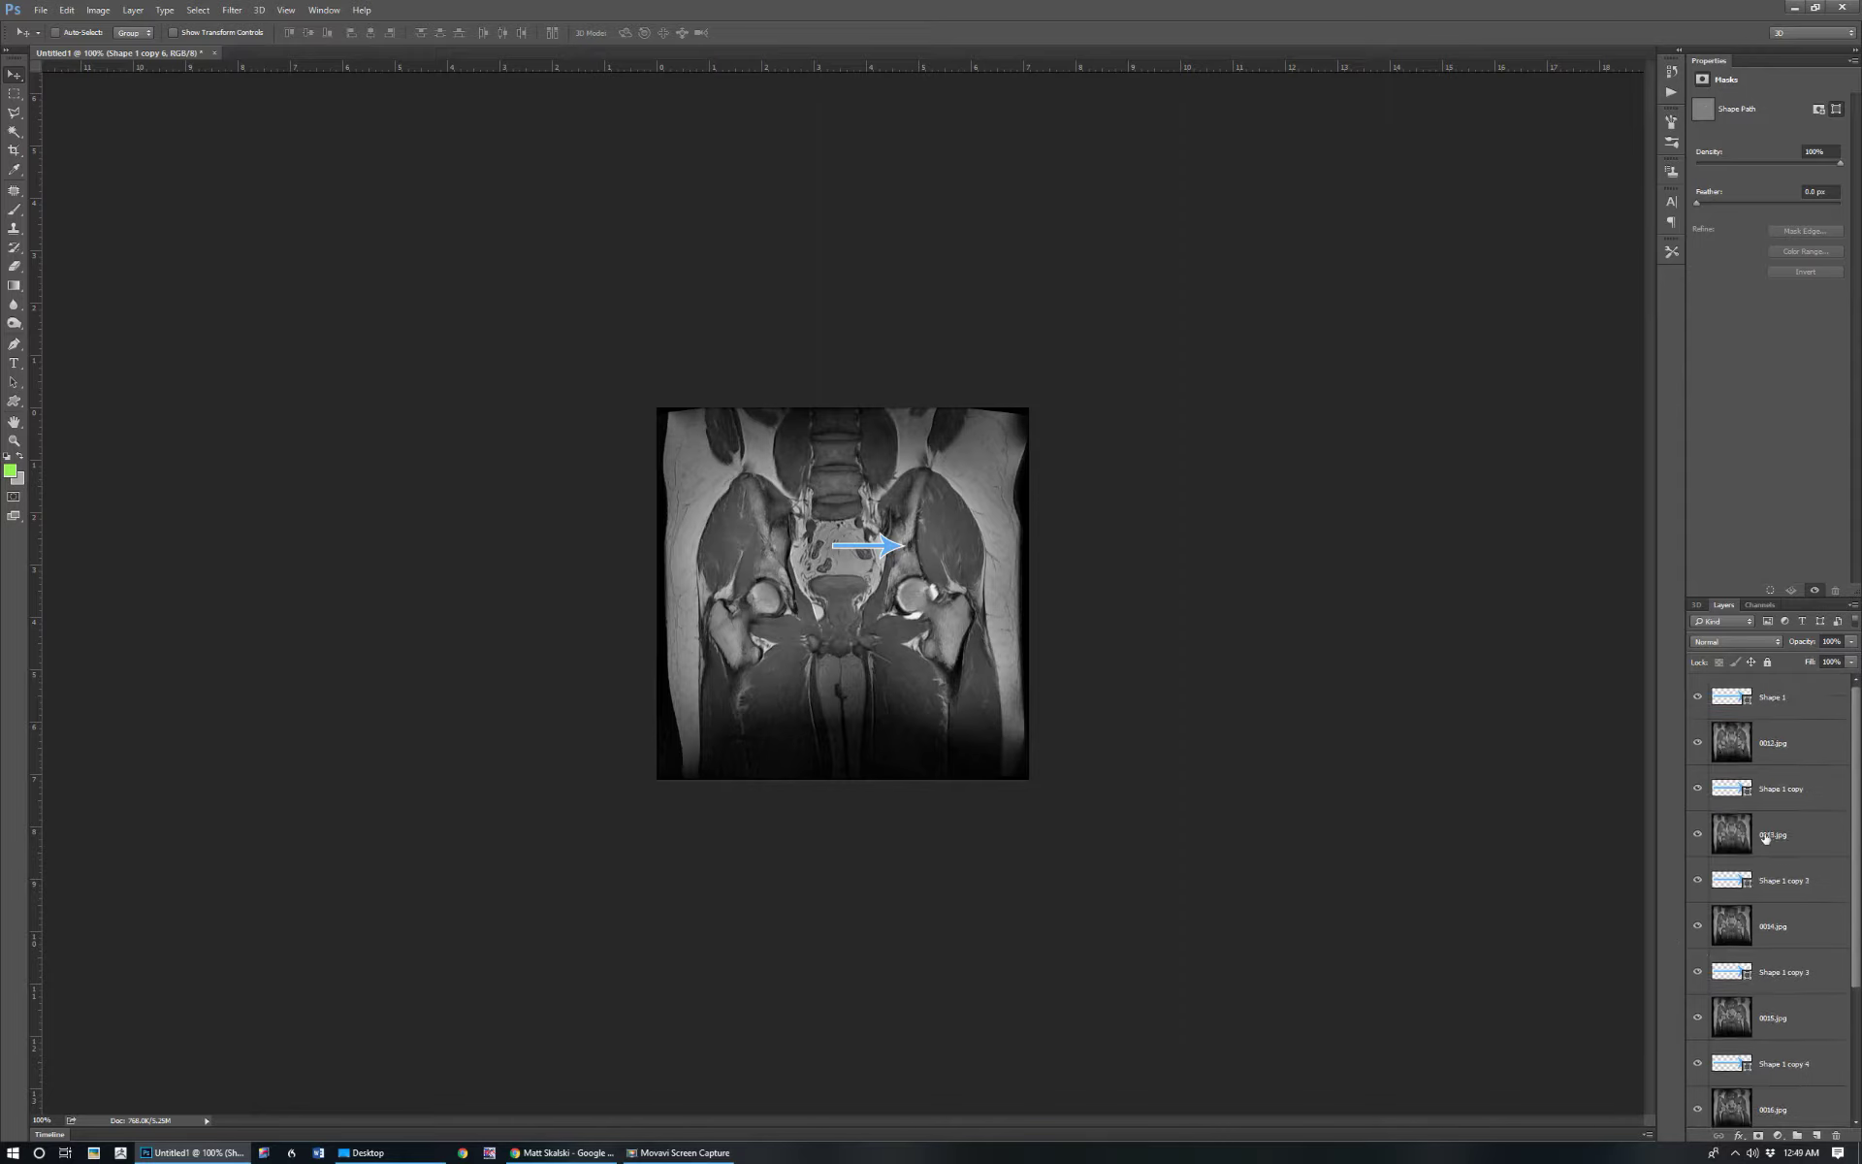
Merge the original arrow layer with the 0012.jpg scan and hide the merged layer
{"action": "left_click", "coordinate": [1797, 711]}
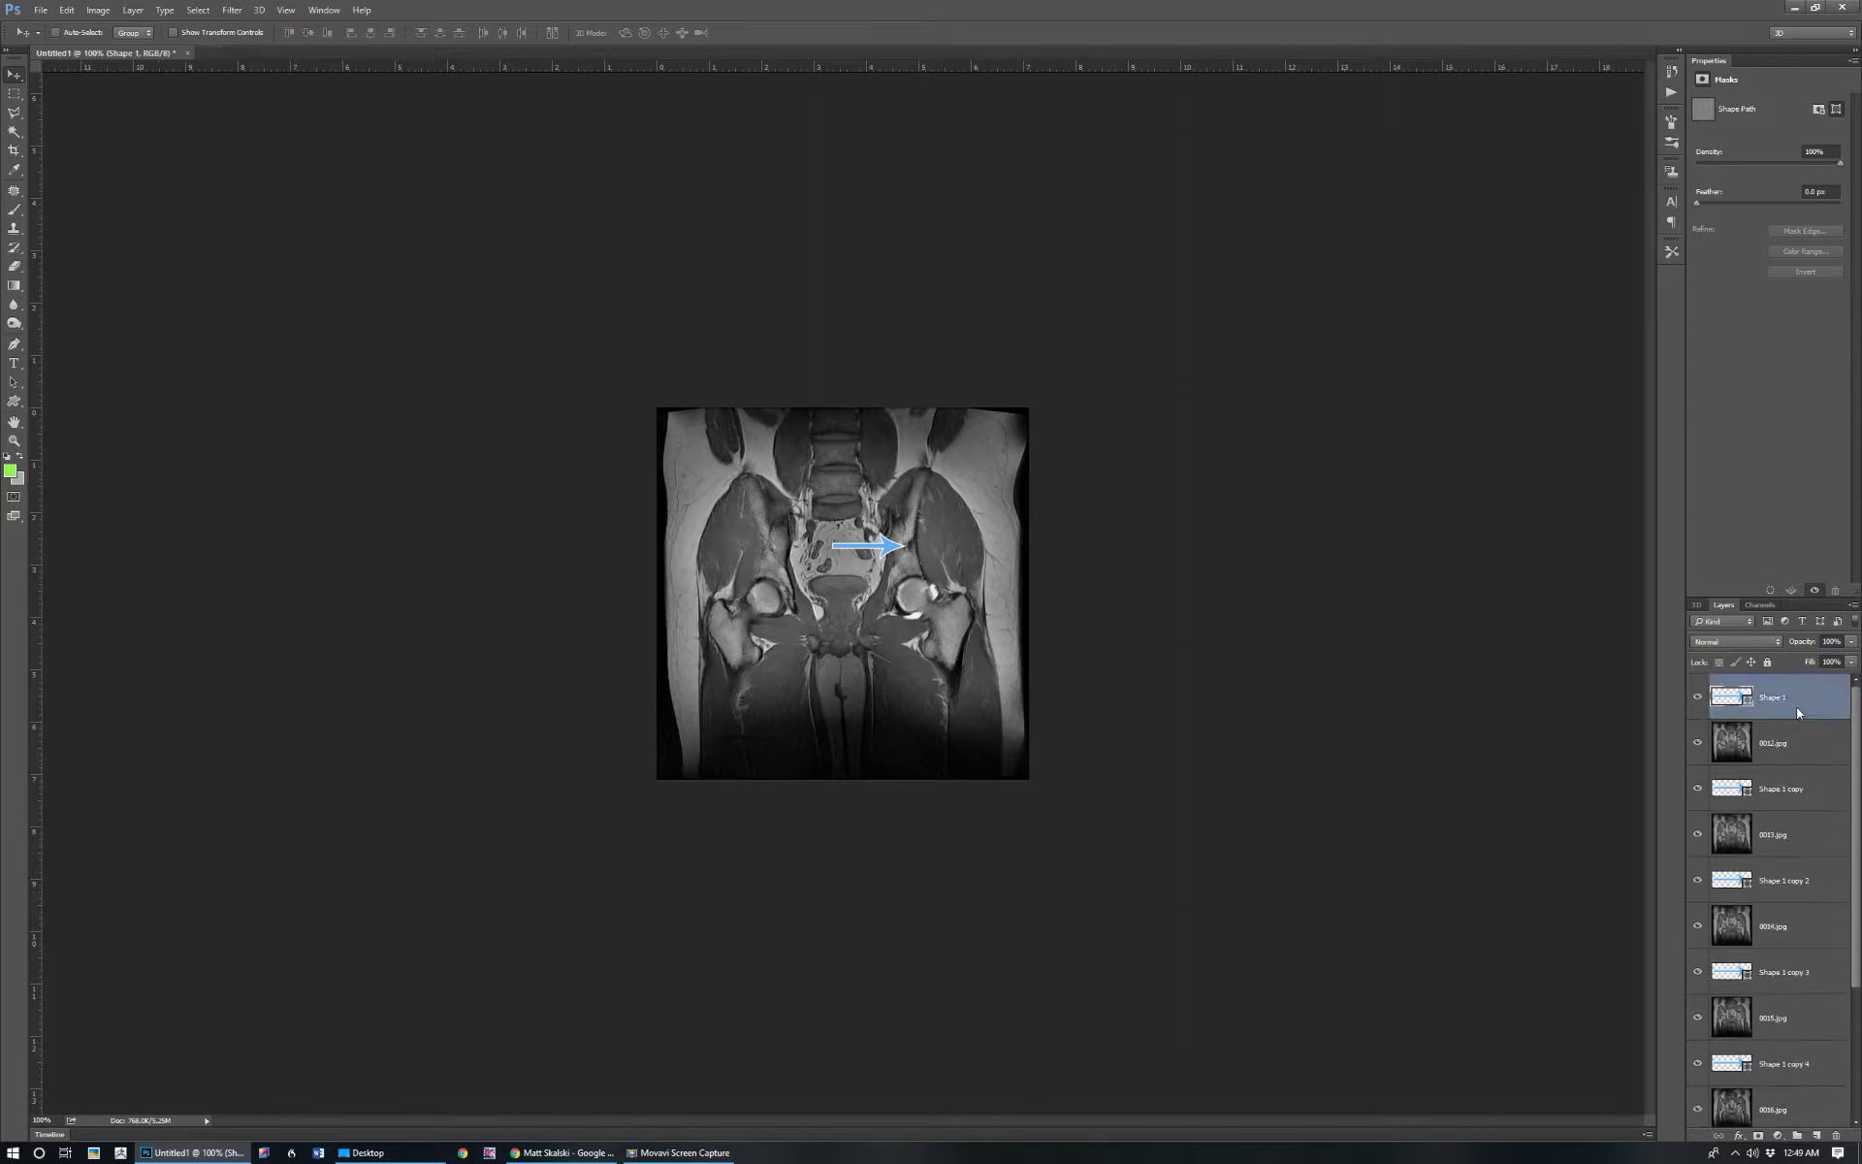
{"action": "key", "text": "ctrl"}
{"action": "left_click", "coordinate": [1793, 744], "text": "ctrl"}
{"action": "right_click", "coordinate": [1793, 744]}
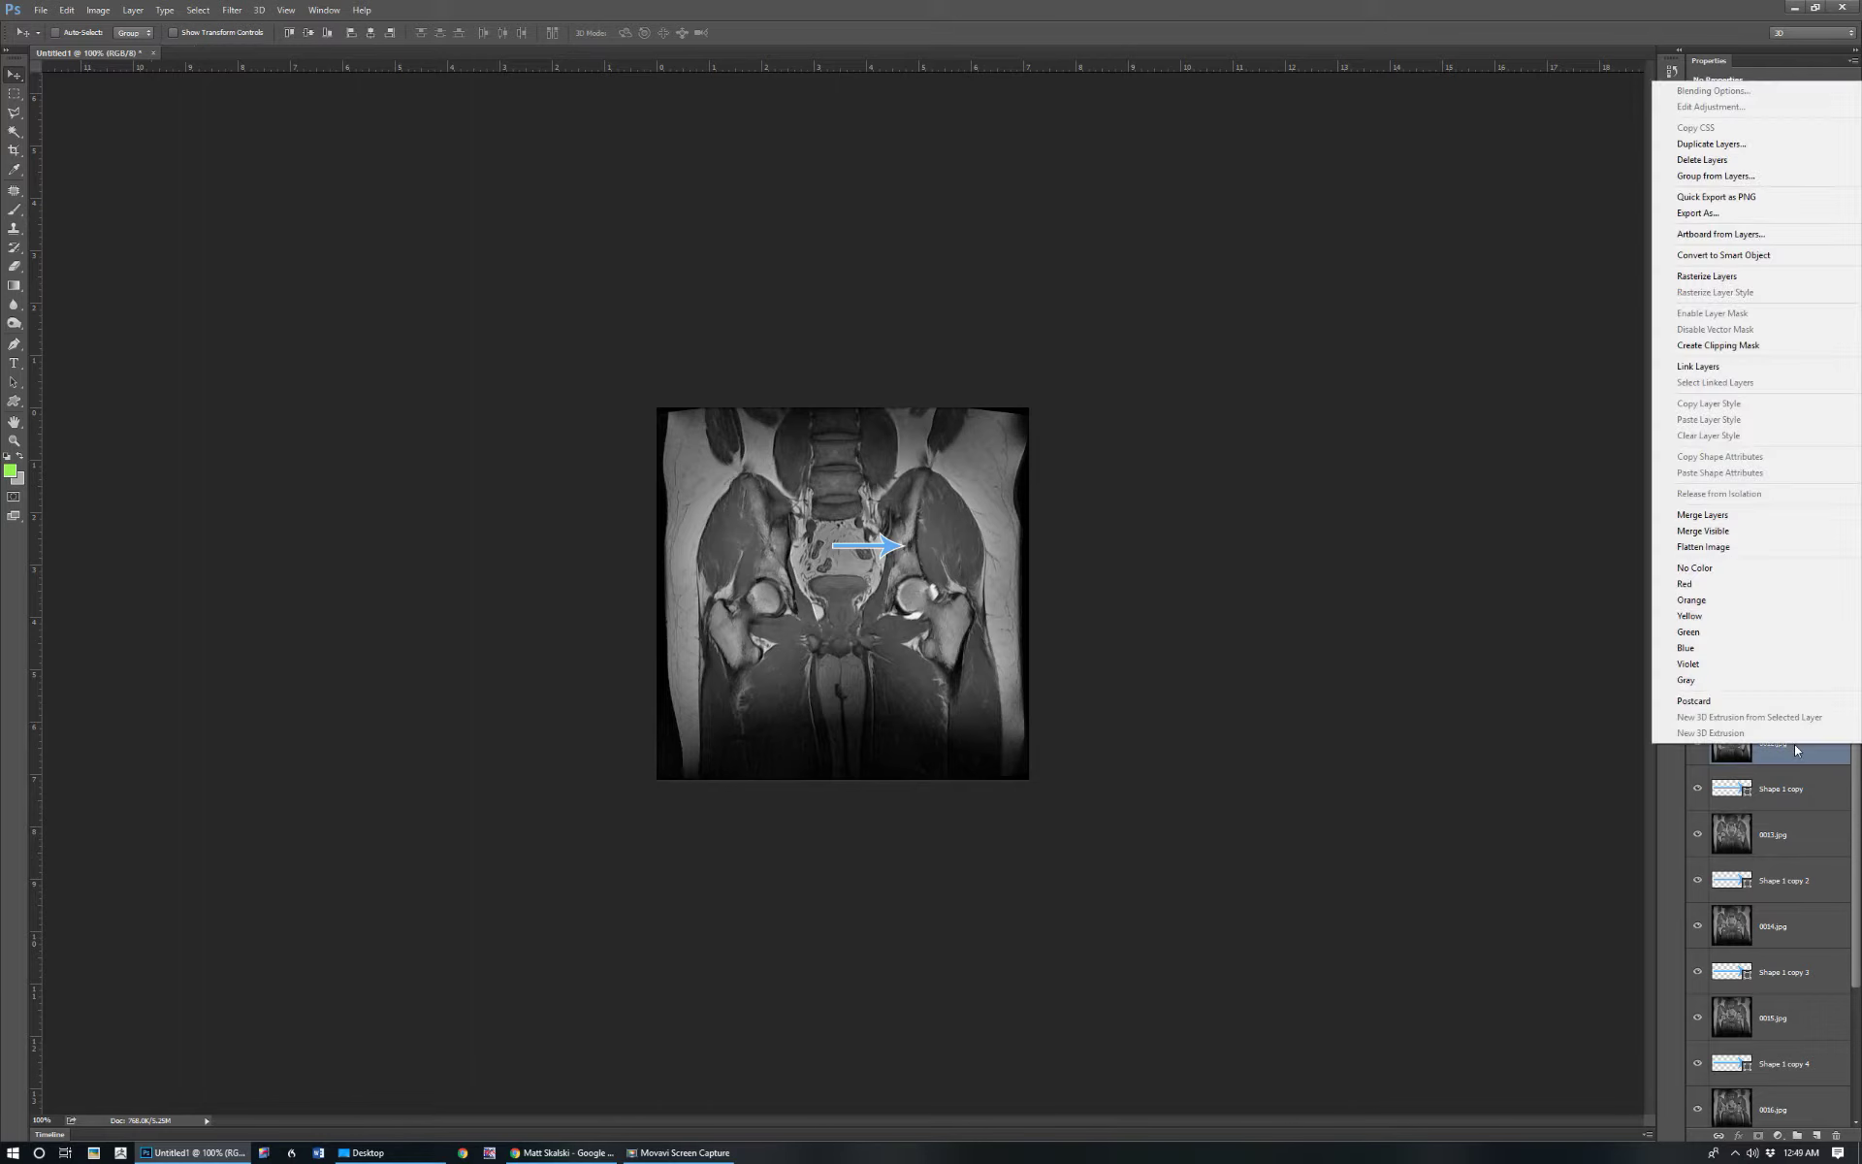
{"action": "left_click", "coordinate": [1726, 520]}
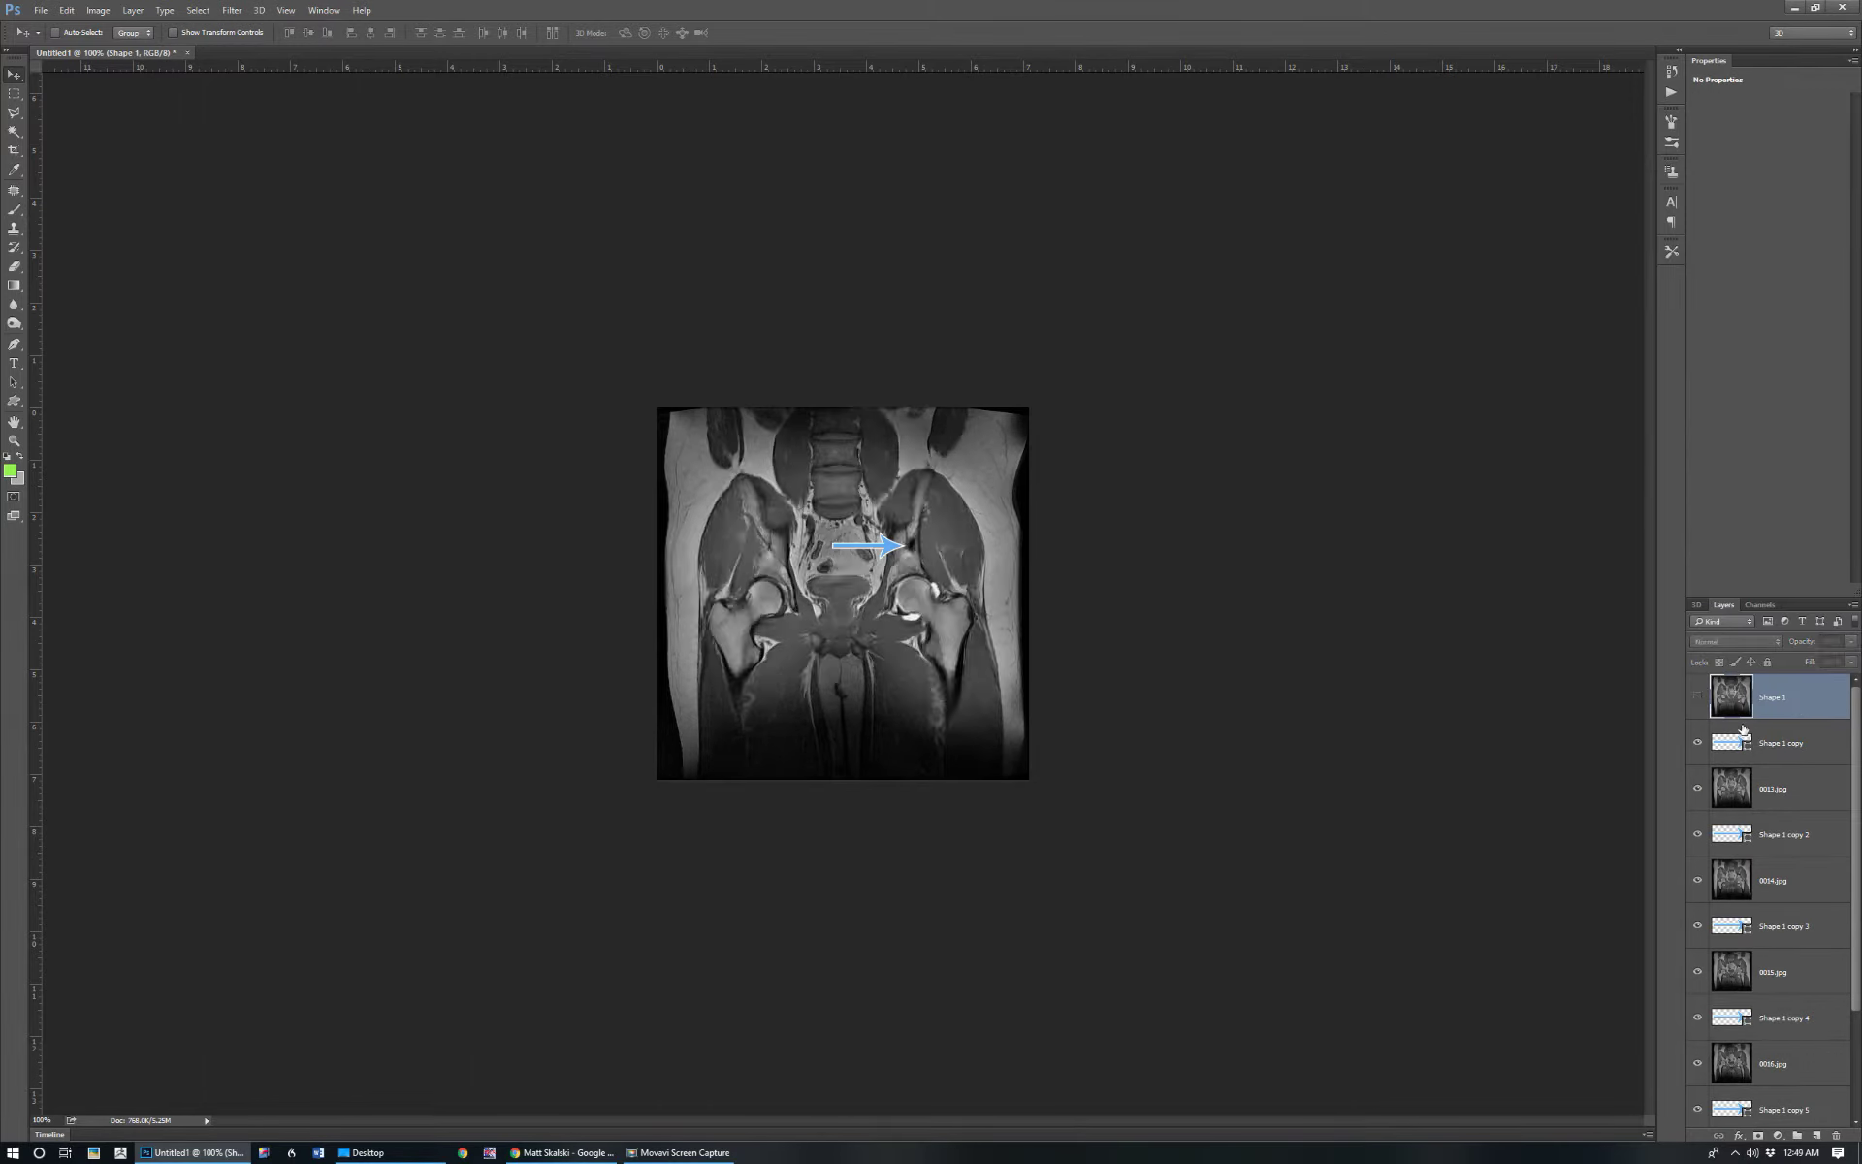
Merge the first arrow copy with the 0013.jpg scan and hide the merged layer
{"action": "left_click", "coordinate": [1795, 747]}
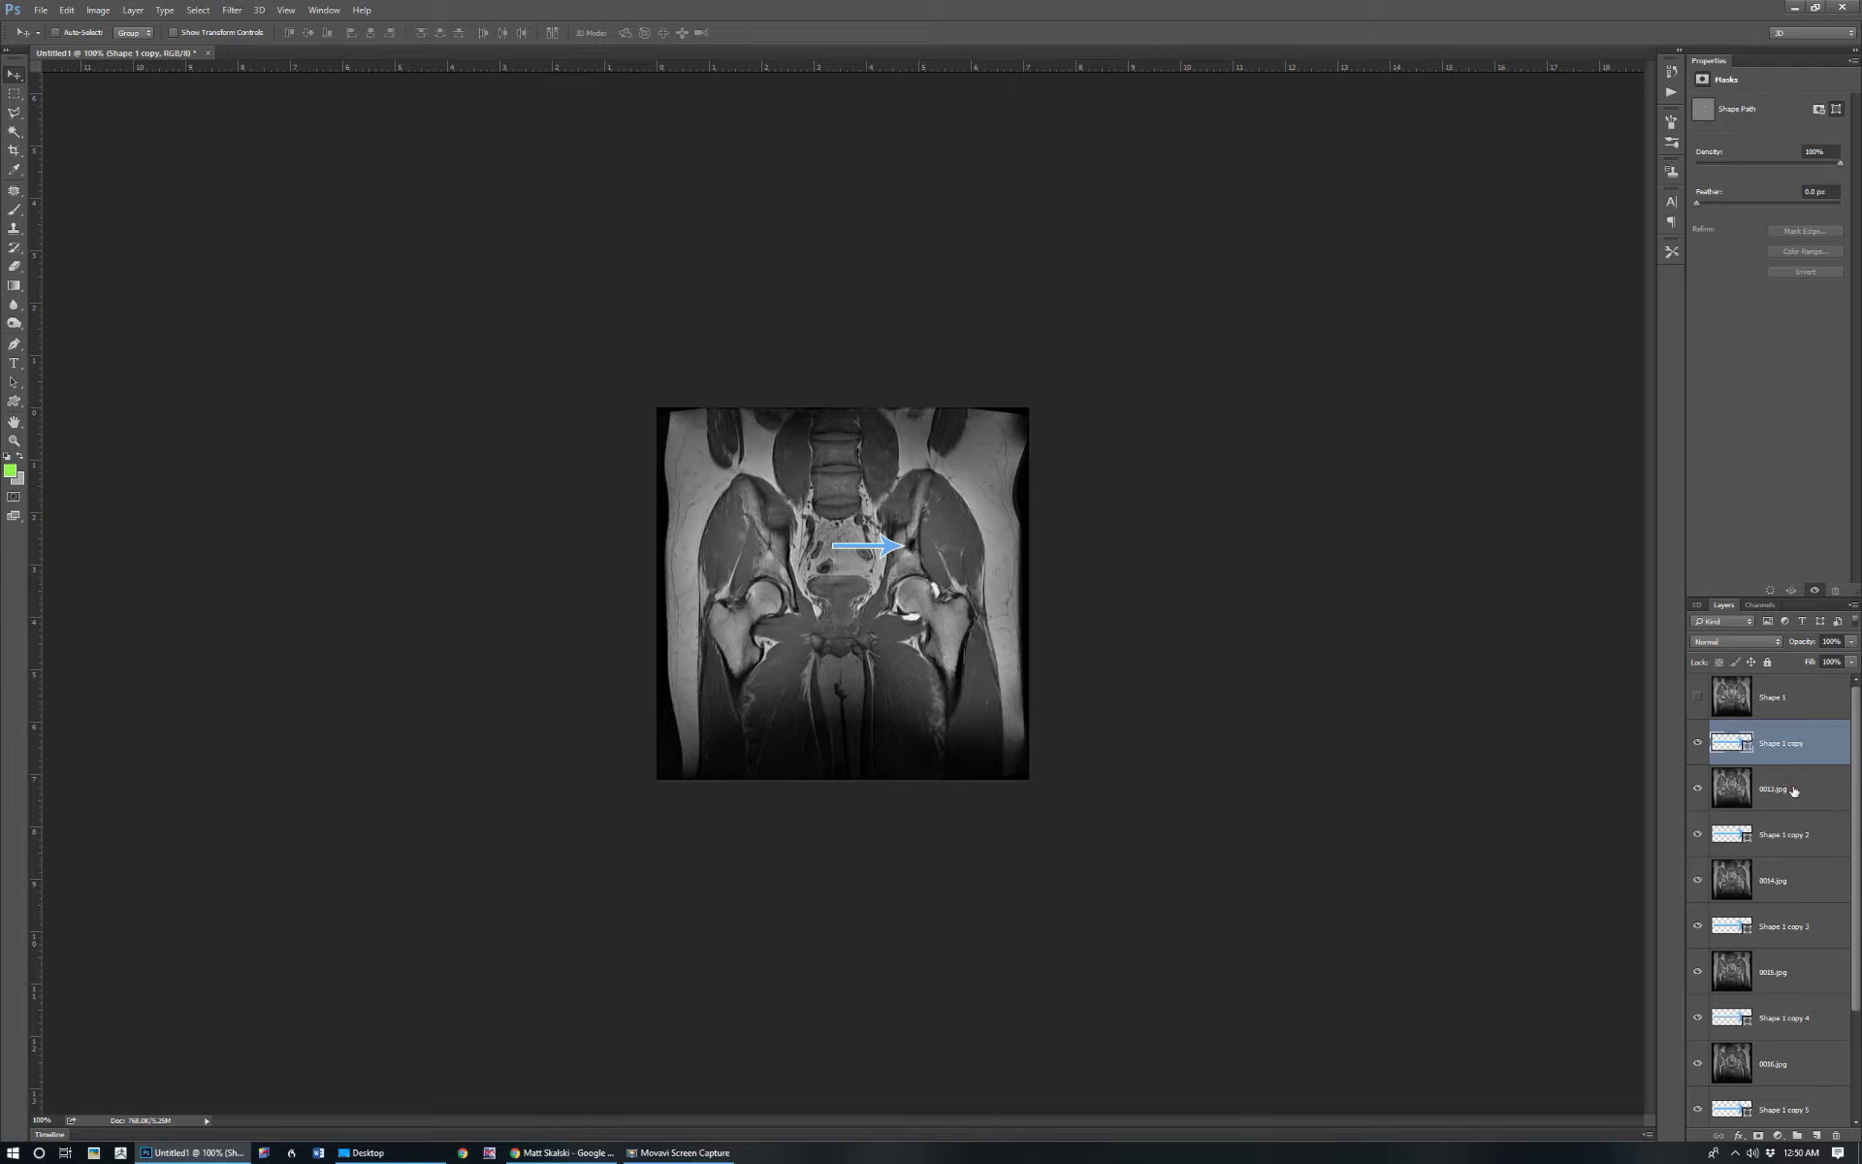
{"action": "left_click", "coordinate": [1787, 786], "text": "ctrl"}
{"action": "right_click", "coordinate": [1786, 785]}
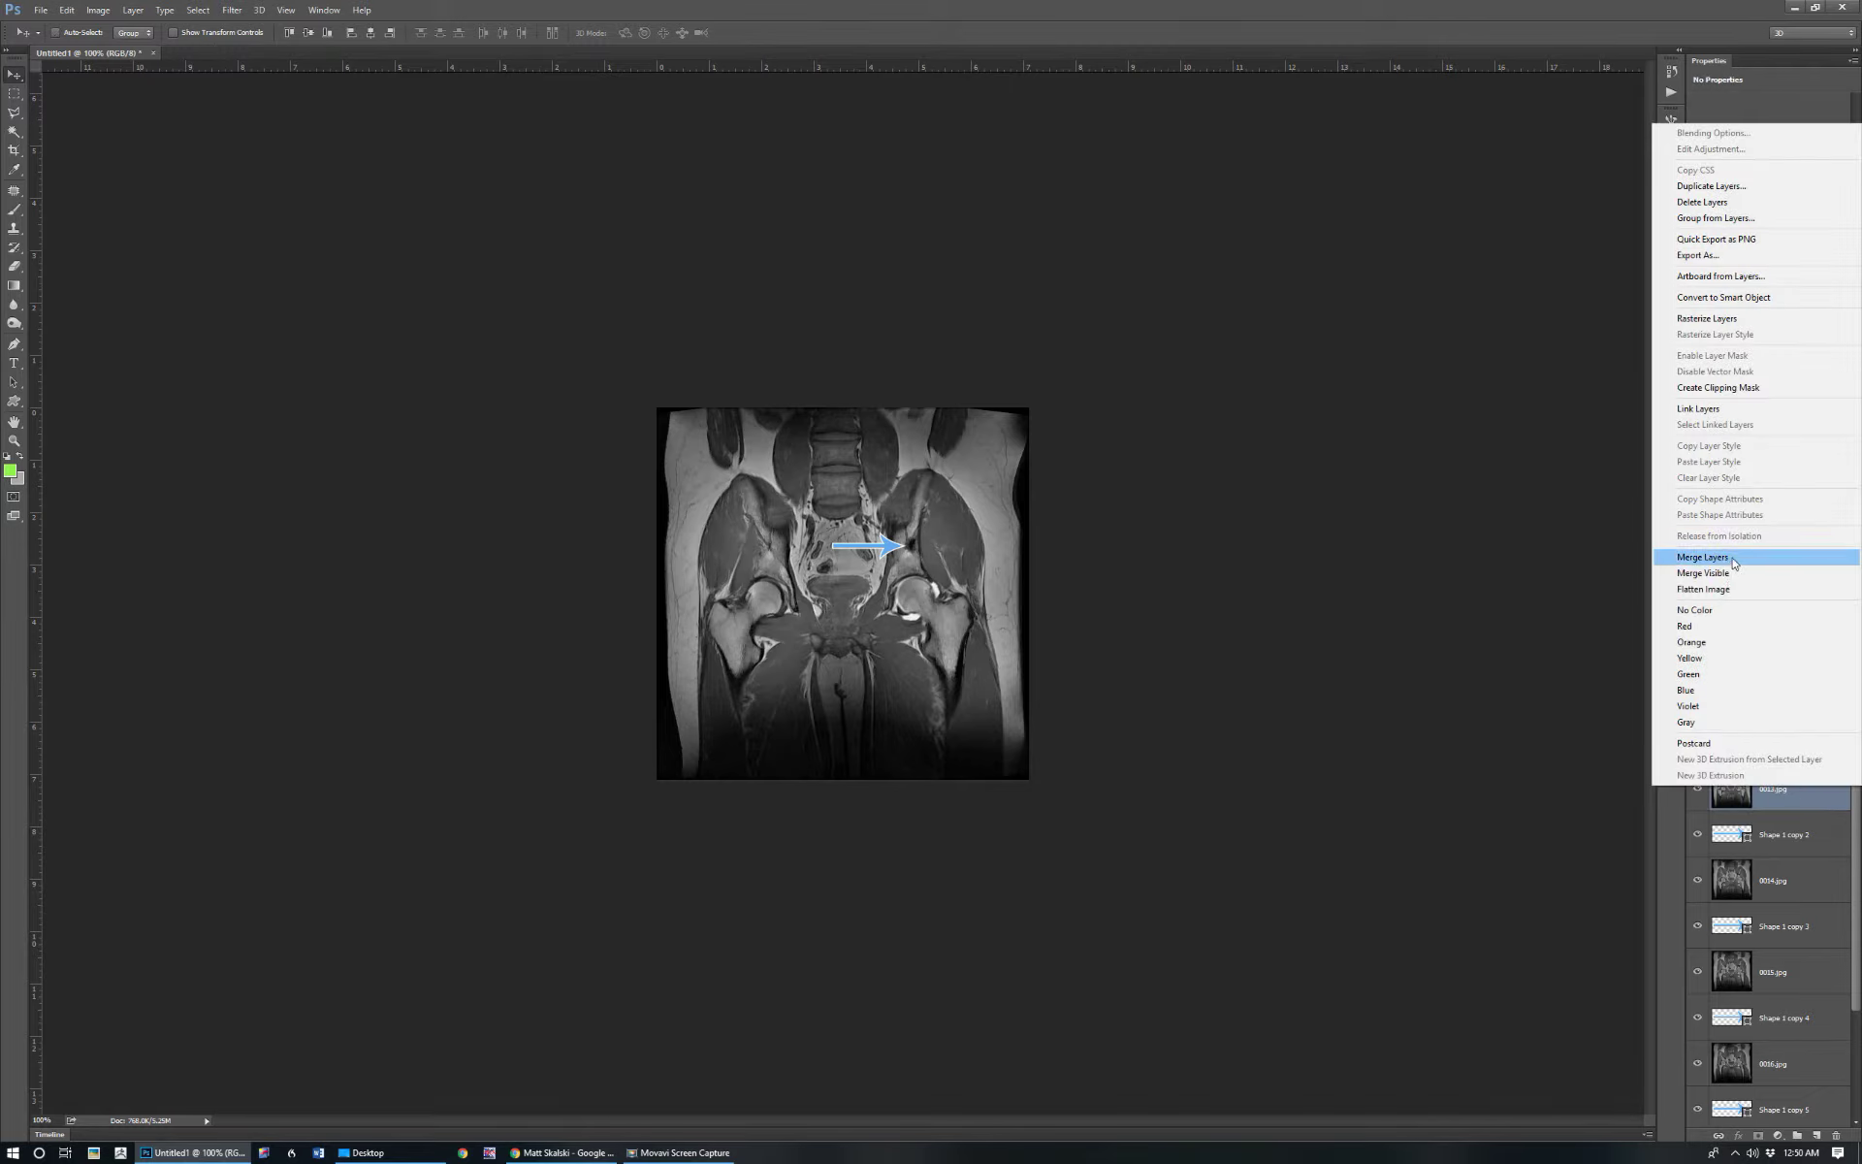
{"action": "left_click", "coordinate": [1733, 558]}
{"action": "left_click", "coordinate": [1697, 742]}
Merge the arrow copy above the 0014.jpg scan with that scan layer
{"action": "left_click", "coordinate": [1784, 788]}
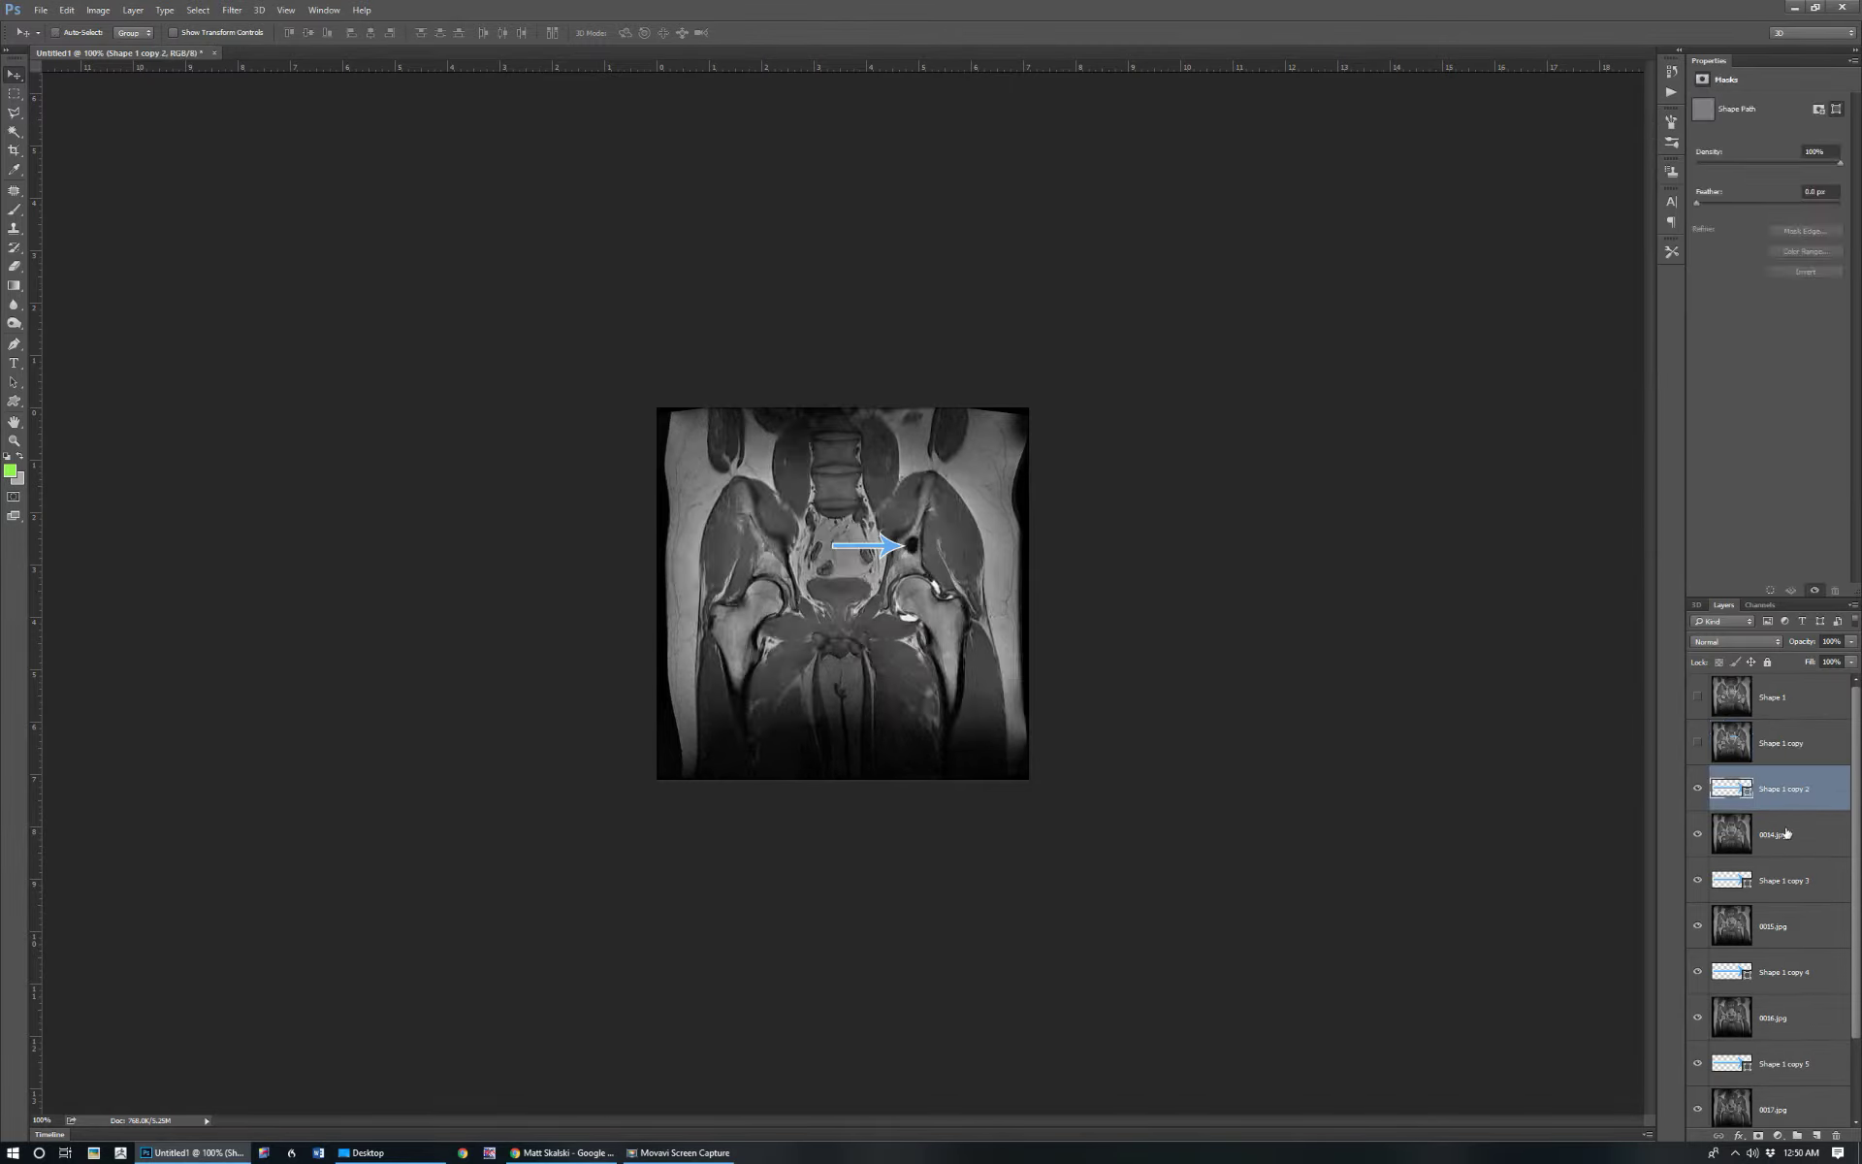
{"action": "left_click", "coordinate": [1789, 834], "text": "ctrl"}
{"action": "right_click", "coordinate": [1789, 834]}
{"action": "left_click", "coordinate": [1736, 603]}
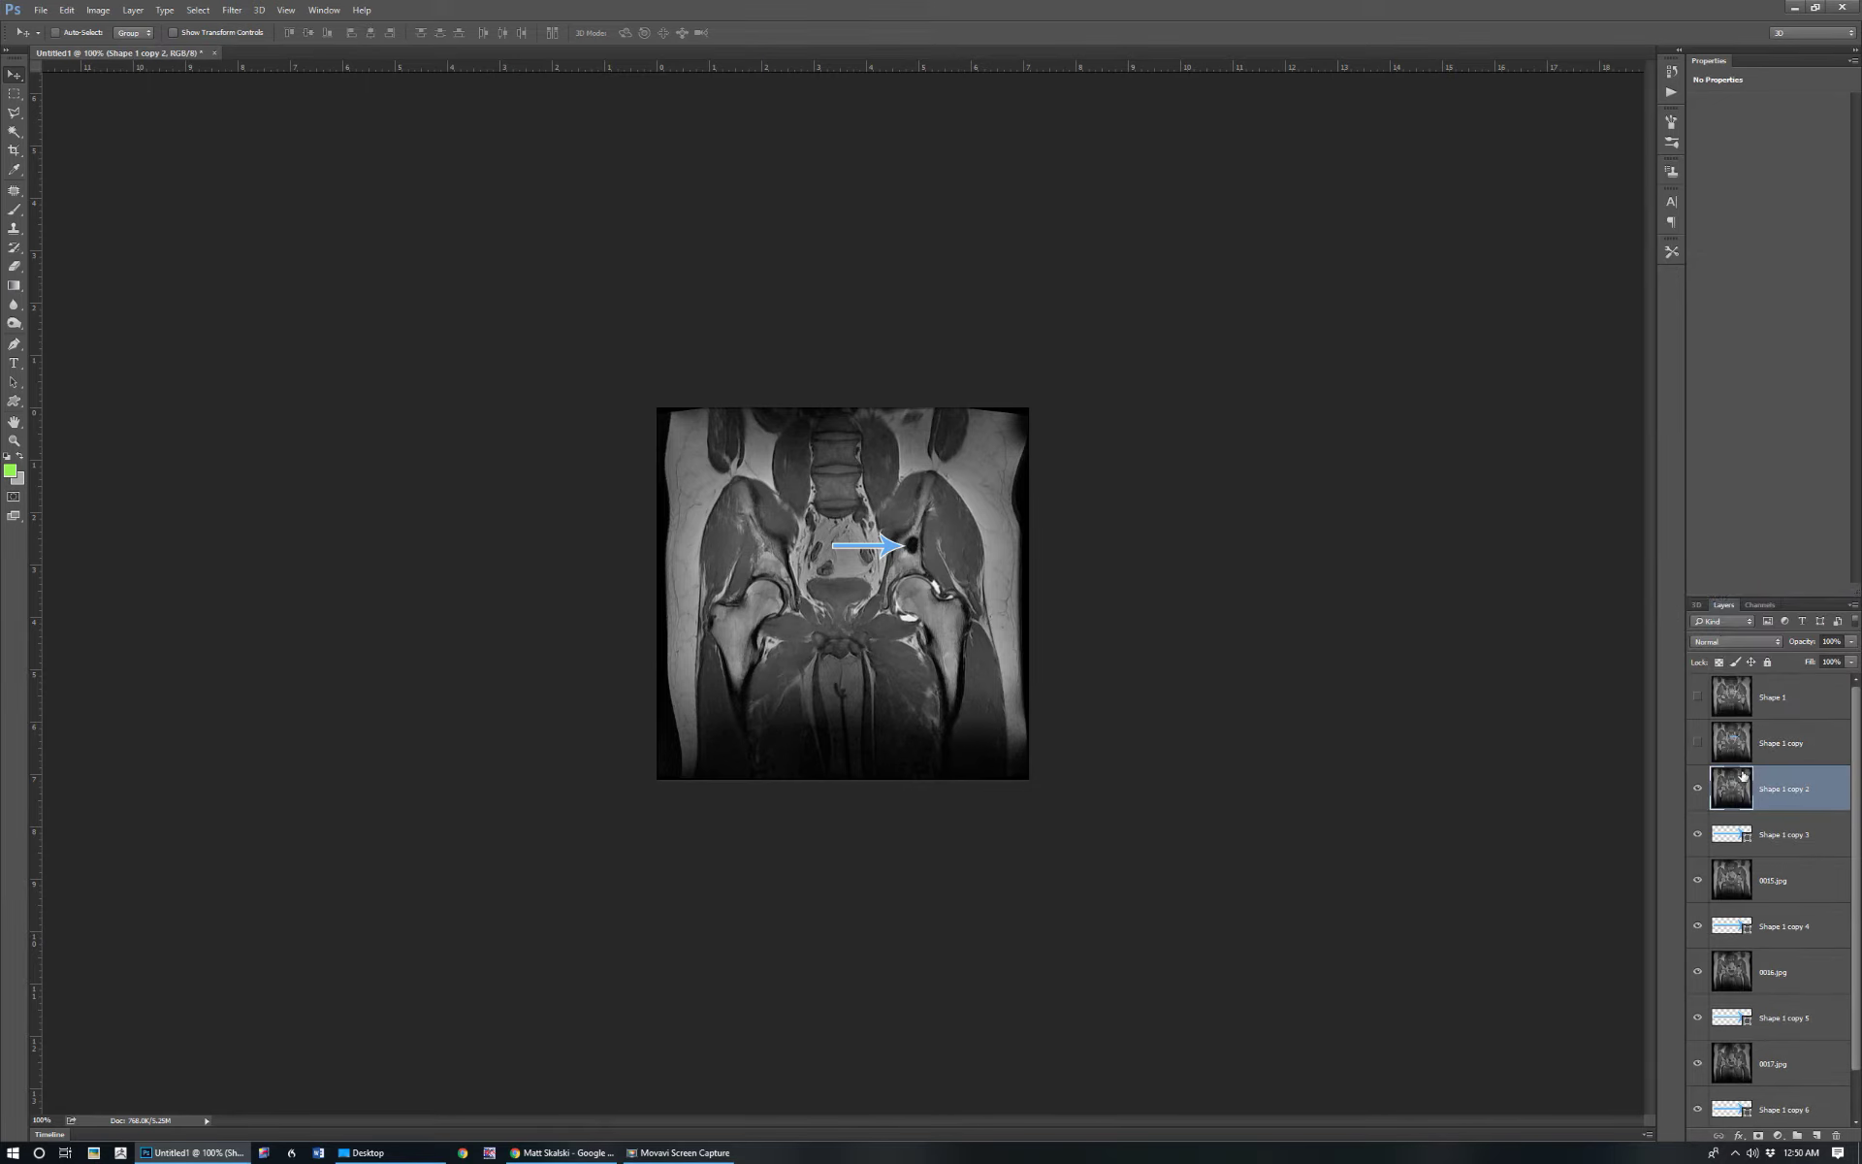
Merge the arrow copy above the 0015.jpg scan with that scan and hide the merged layer
{"action": "left_click", "coordinate": [1791, 878], "text": "ctrl"}
{"action": "right_click", "coordinate": [1791, 877]}
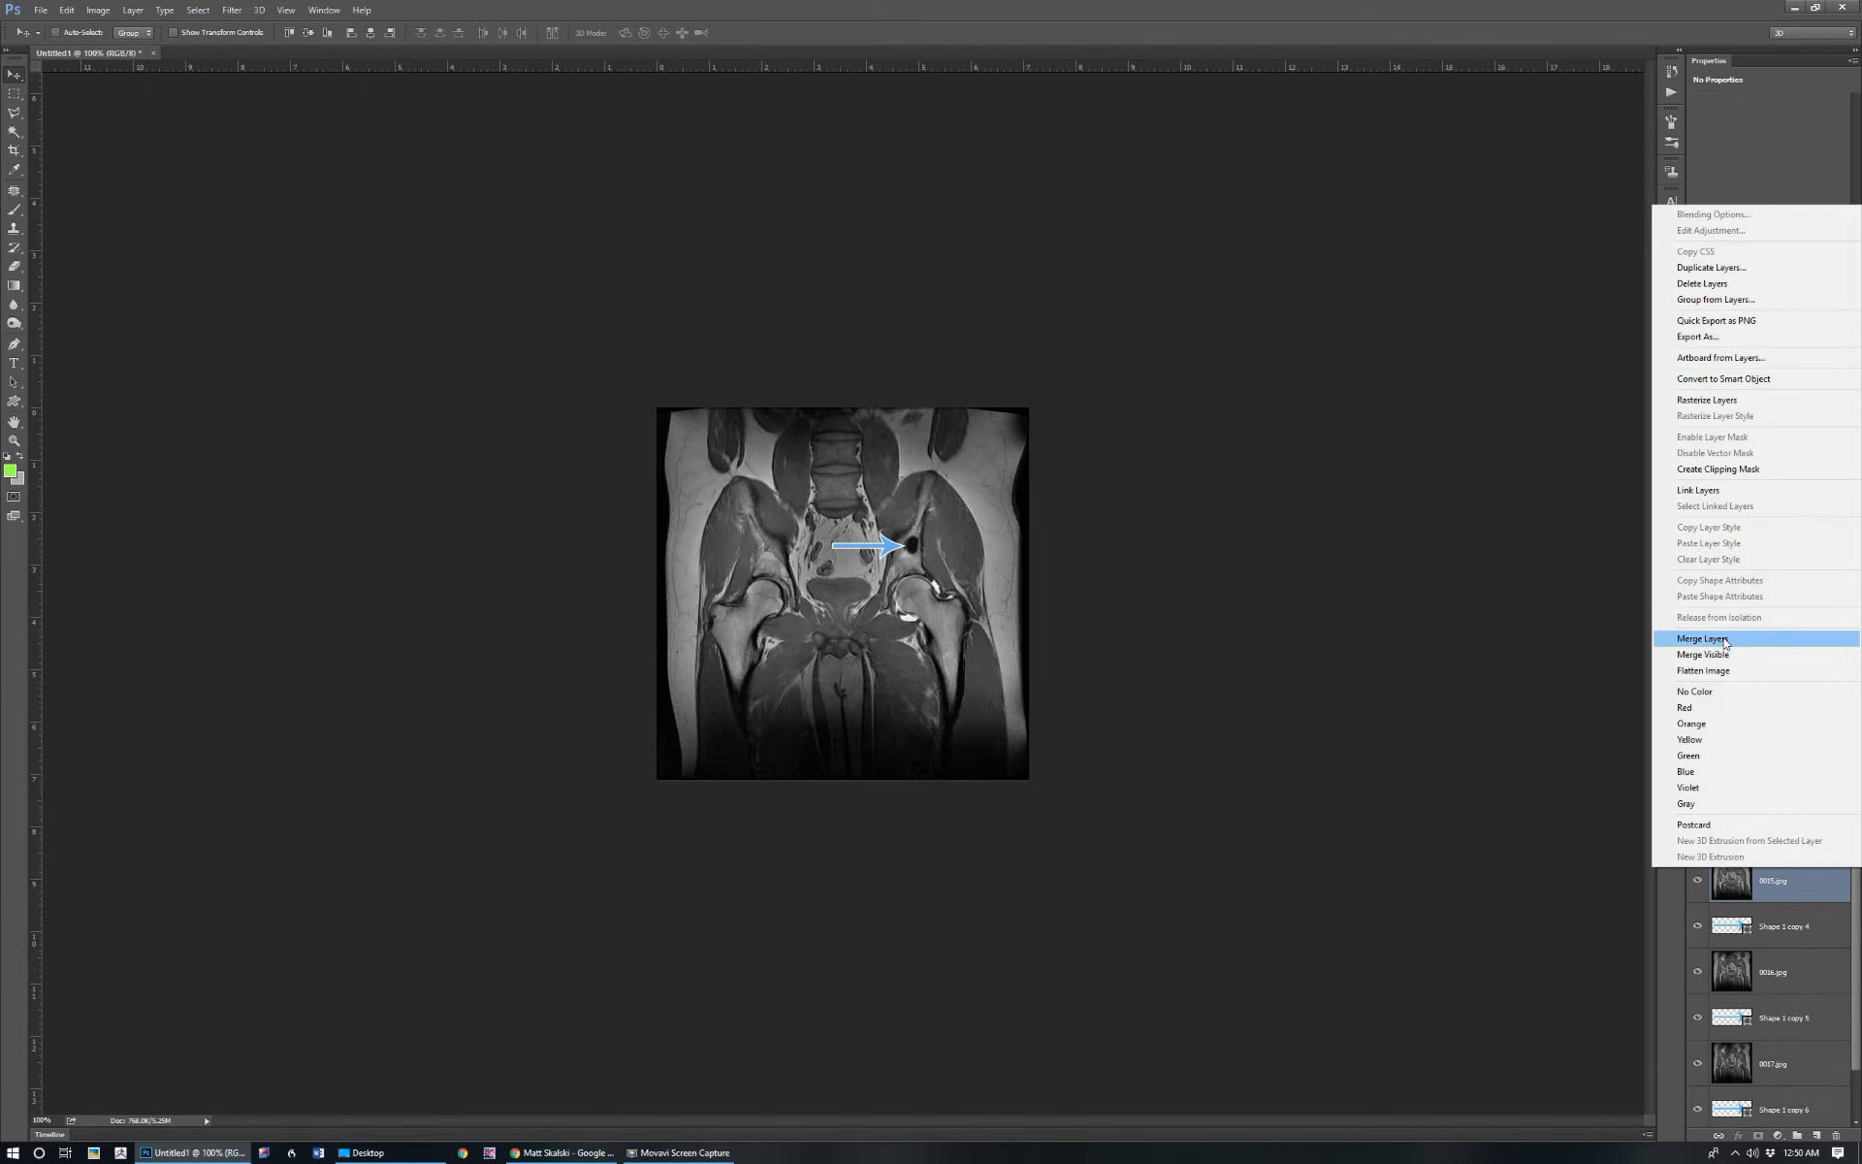
{"action": "left_click", "coordinate": [1725, 641]}
{"action": "left_click", "coordinate": [1697, 834]}
Merge the arrow copy above the 0016.jpg scan with that scan and hide the merged layer
{"action": "left_click", "coordinate": [1784, 879]}
{"action": "left_click", "coordinate": [1827, 925], "text": "ctrl"}
{"action": "right_click", "coordinate": [1812, 923]}
{"action": "left_click", "coordinate": [1721, 695]}
{"action": "left_click", "coordinate": [1697, 880]}
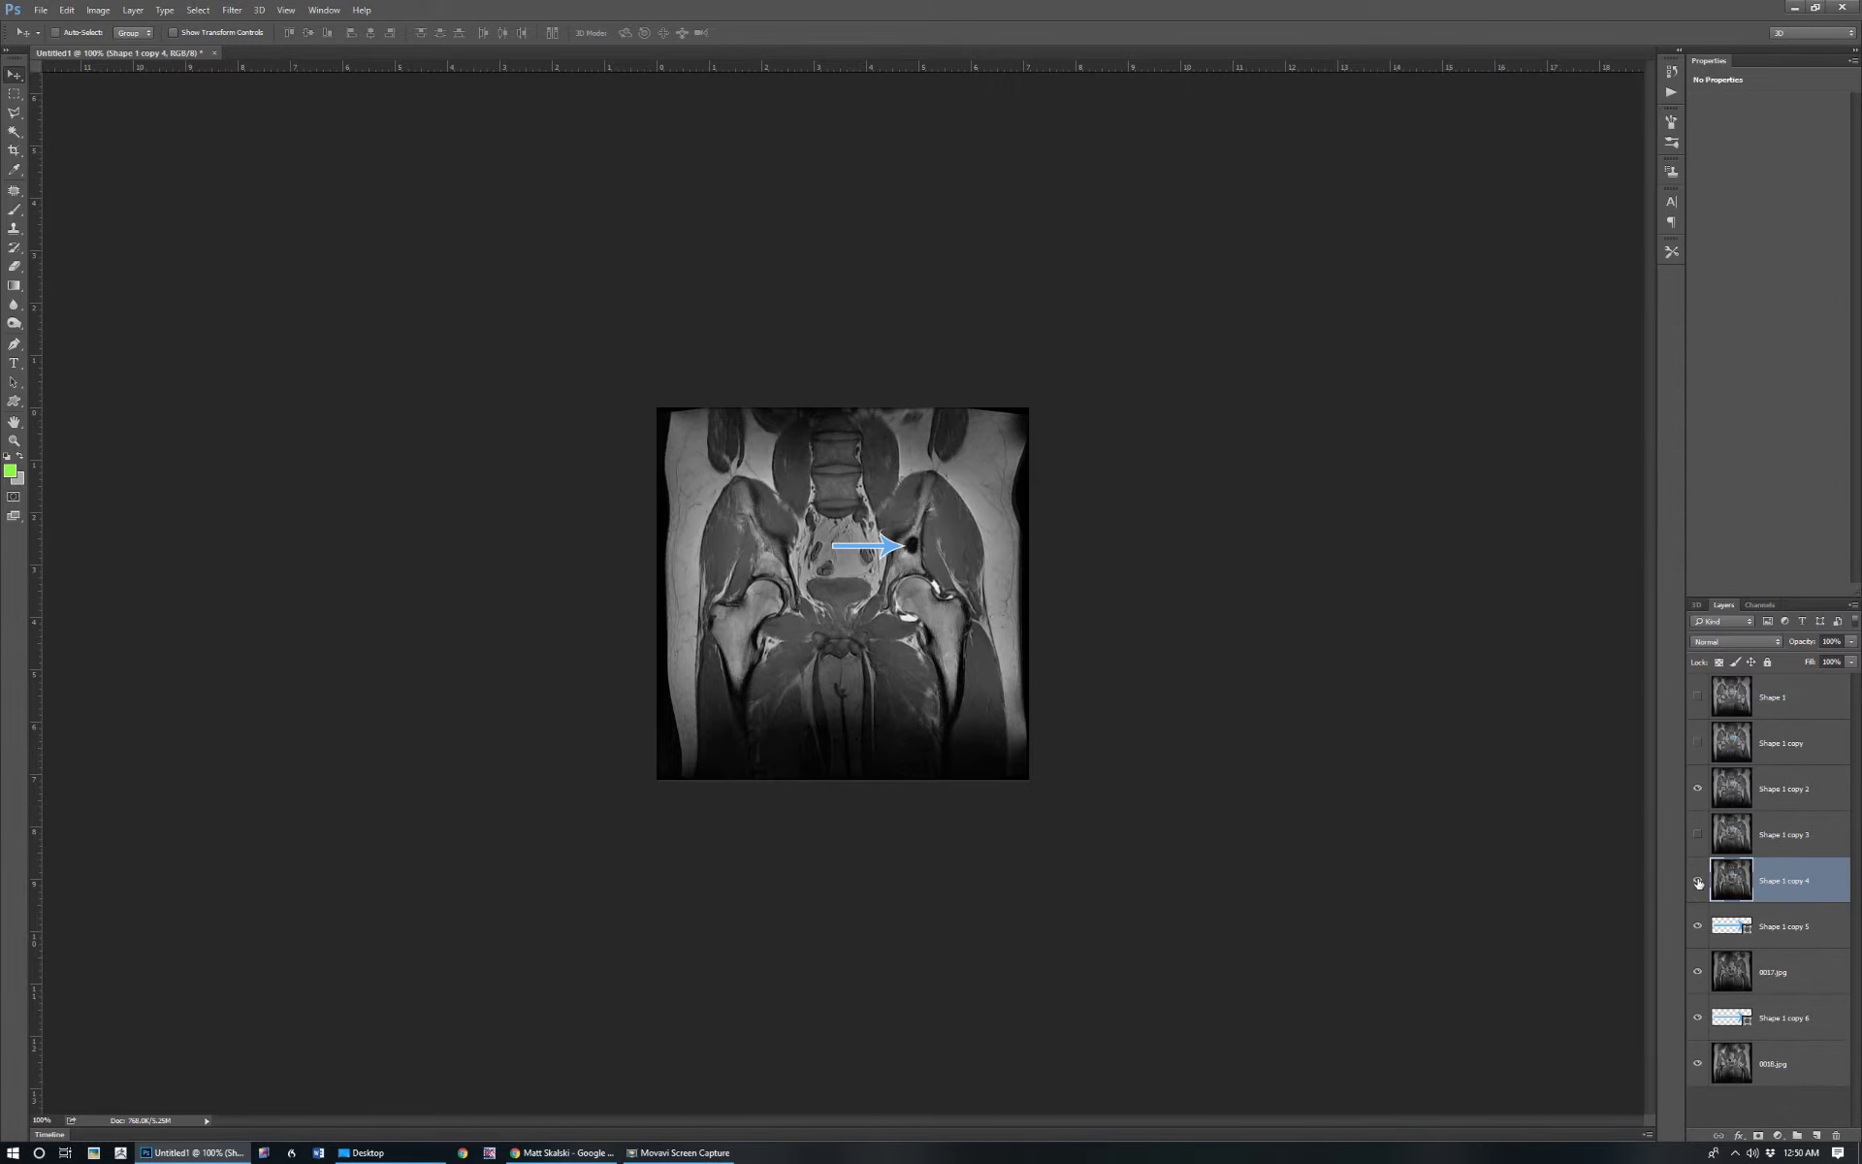
Hide the merged 0014 layer and merge the arrow copy above the 0017.jpg scan with that scan
{"action": "left_click", "coordinate": [1784, 926]}
{"action": "left_click", "coordinate": [1698, 792]}
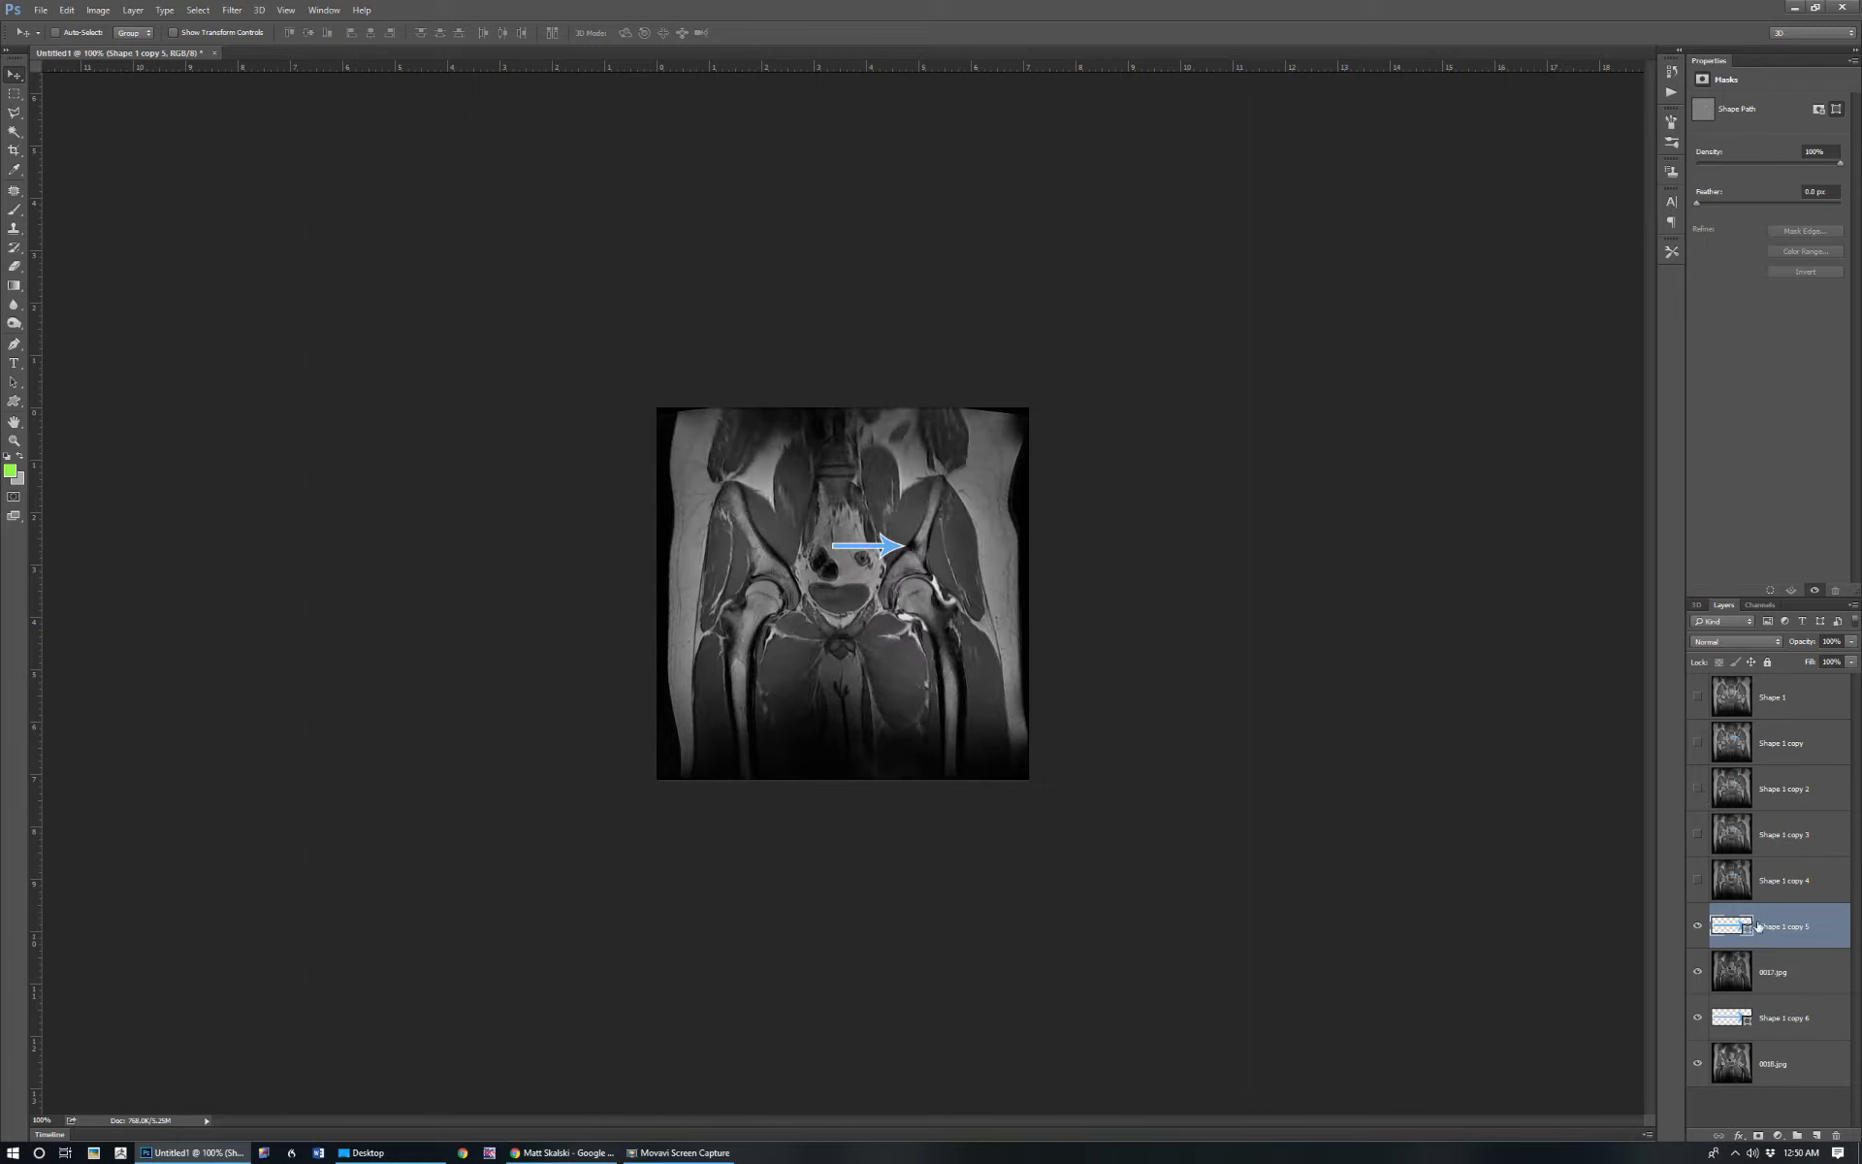
{"action": "left_click", "coordinate": [1776, 965], "text": "ctrl"}
{"action": "right_click", "coordinate": [1779, 965]}
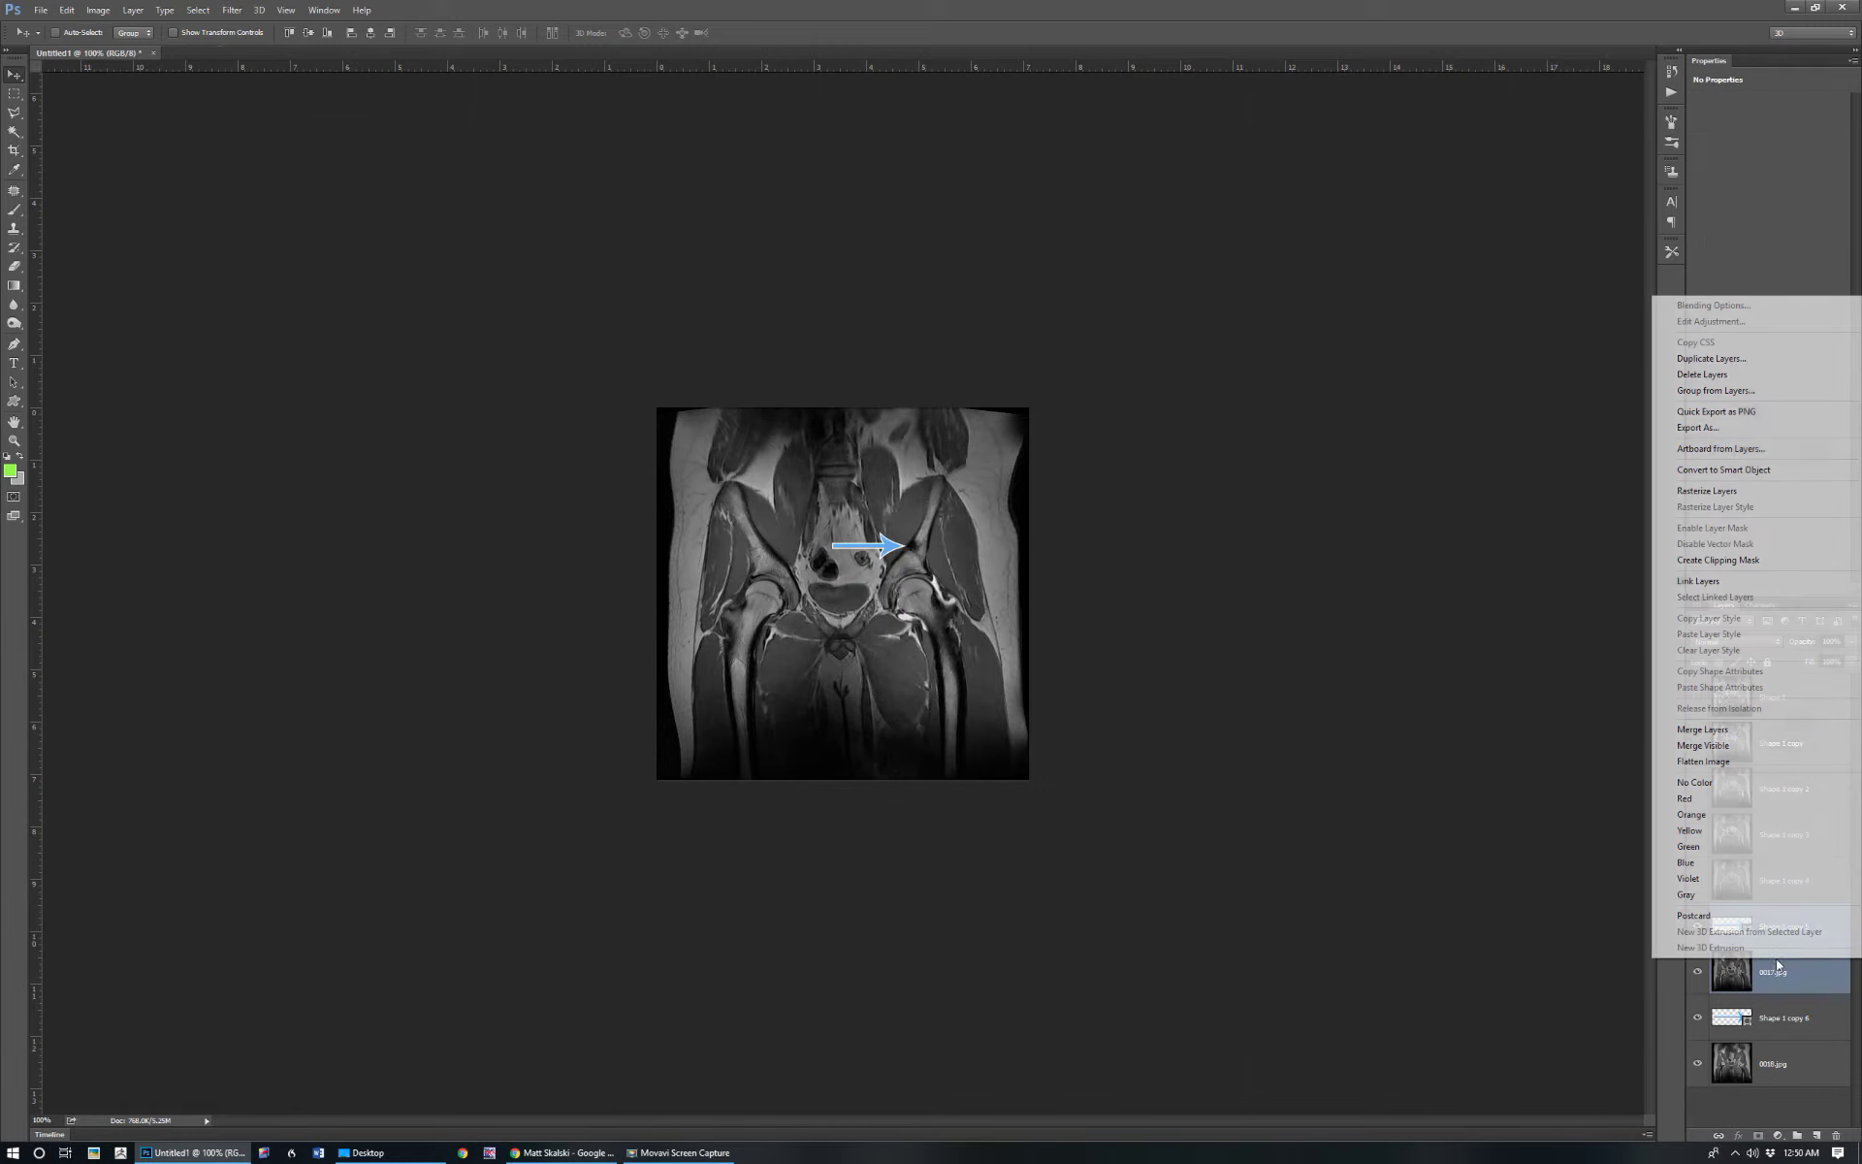
{"action": "left_click", "coordinate": [1704, 729]}
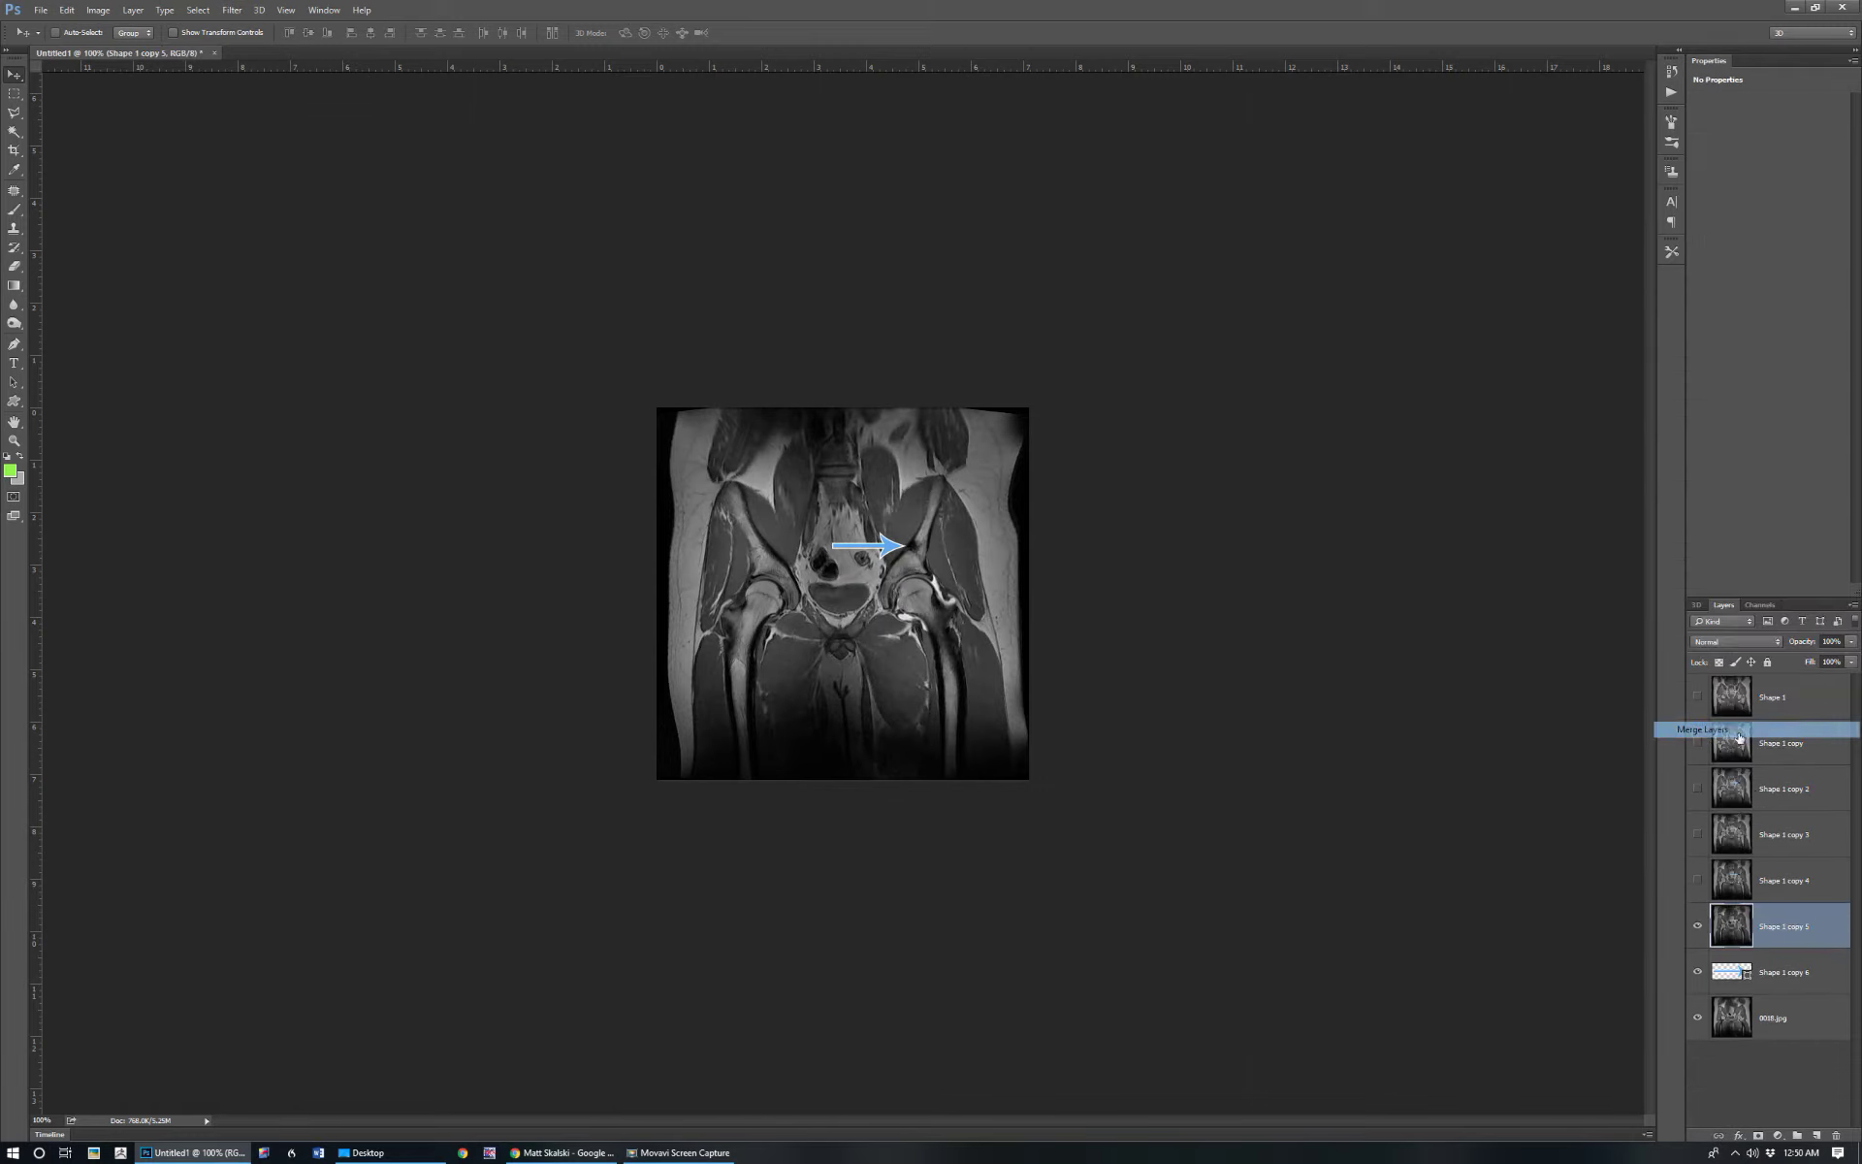
Delete the unmerged arrow copy and the scan layer beneath it, leaving the lowest merged slice visible
{"action": "left_click", "coordinate": [1698, 926]}
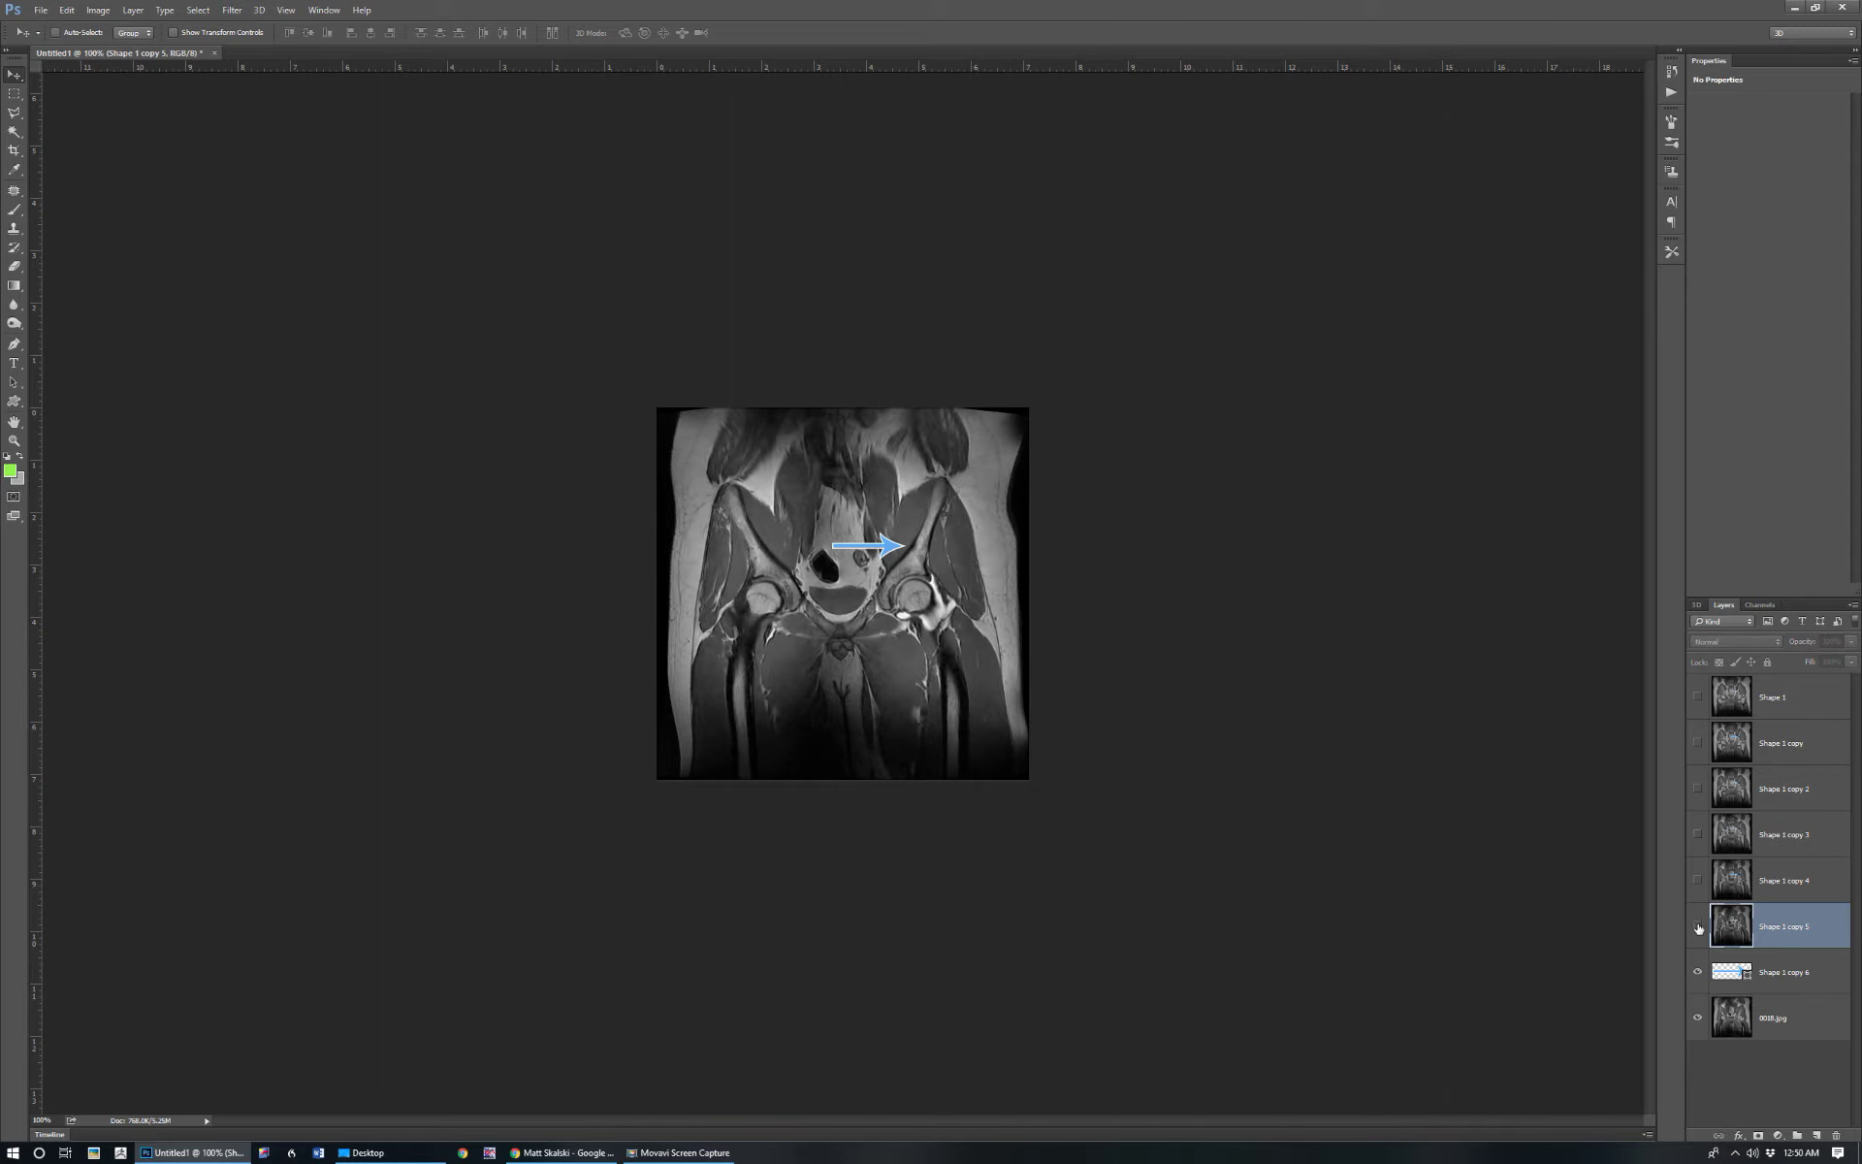
{"action": "left_click", "coordinate": [1765, 981]}
{"action": "left_click", "coordinate": [1781, 1020], "text": "ctrl"}
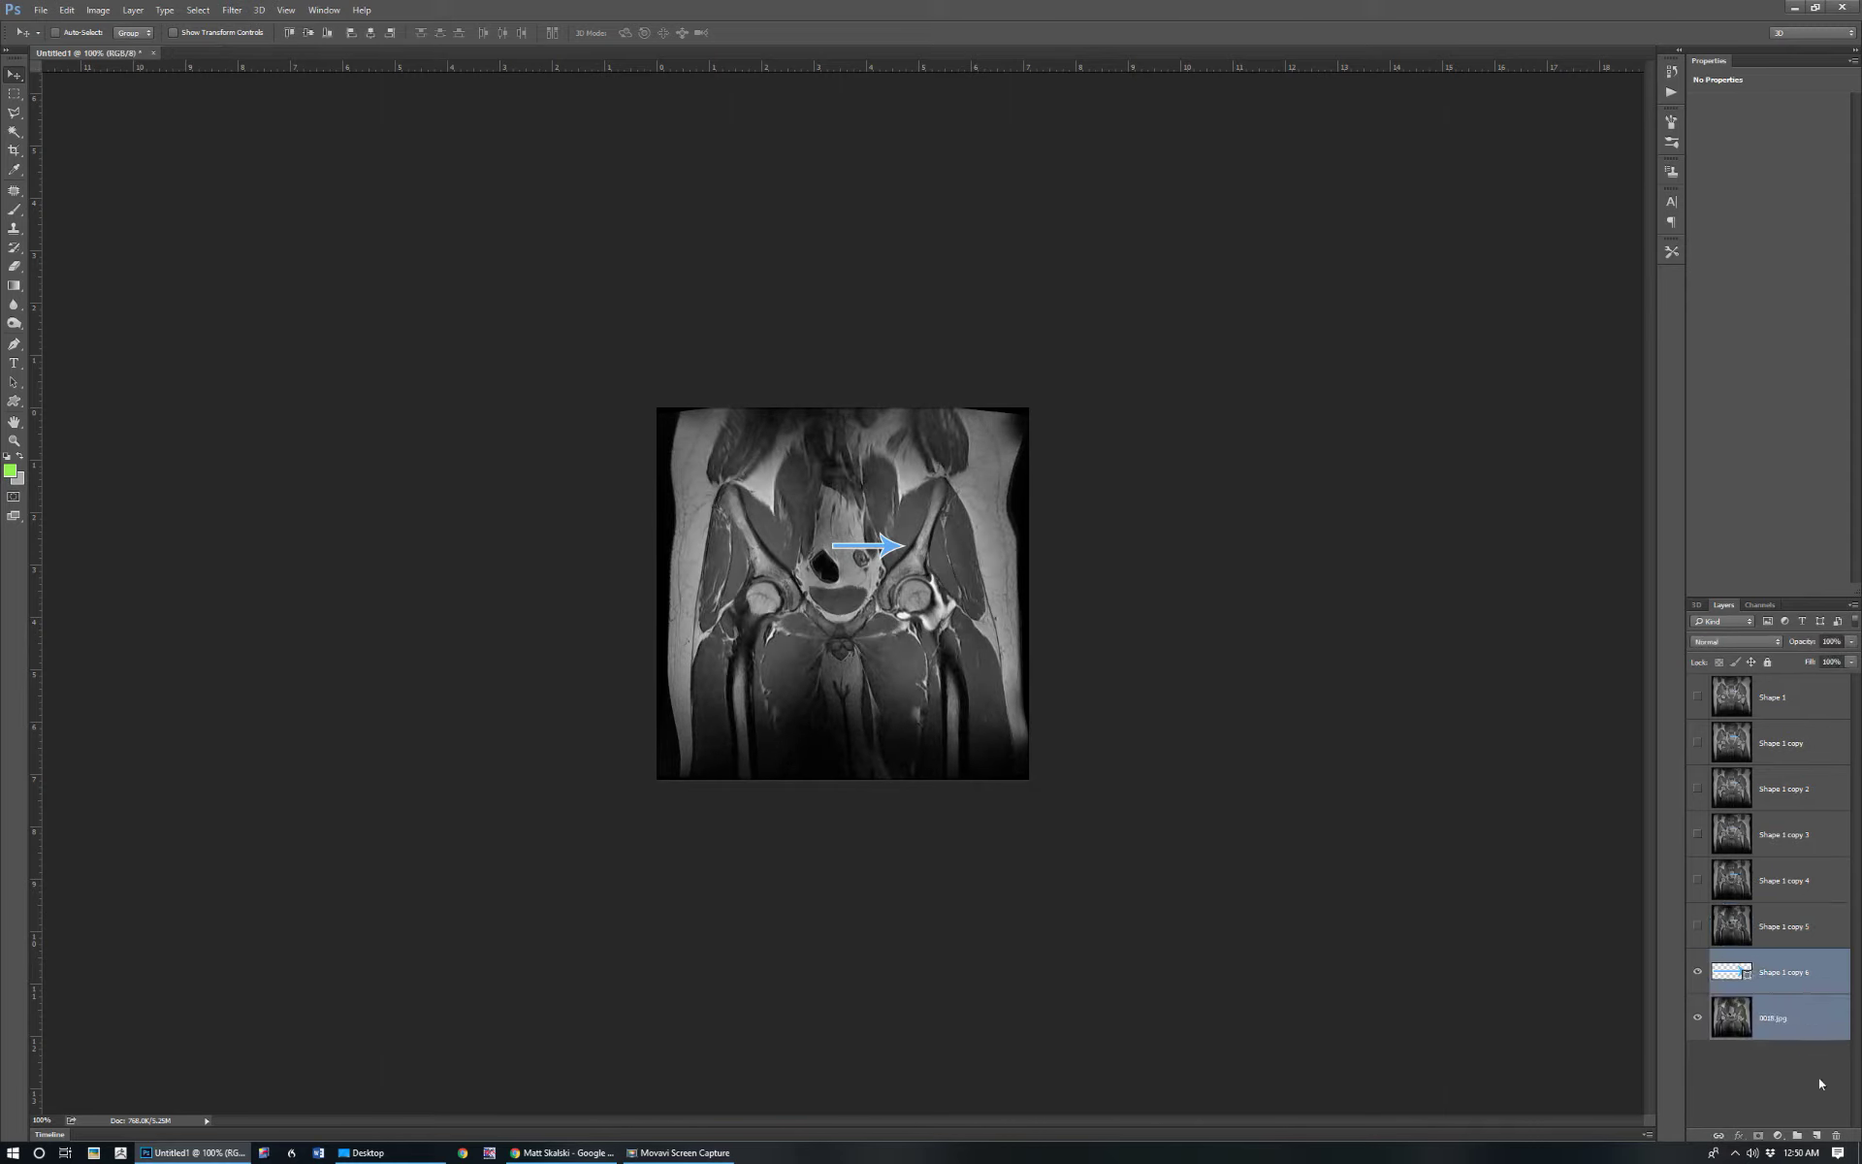
{"action": "left_click", "coordinate": [1836, 1134]}
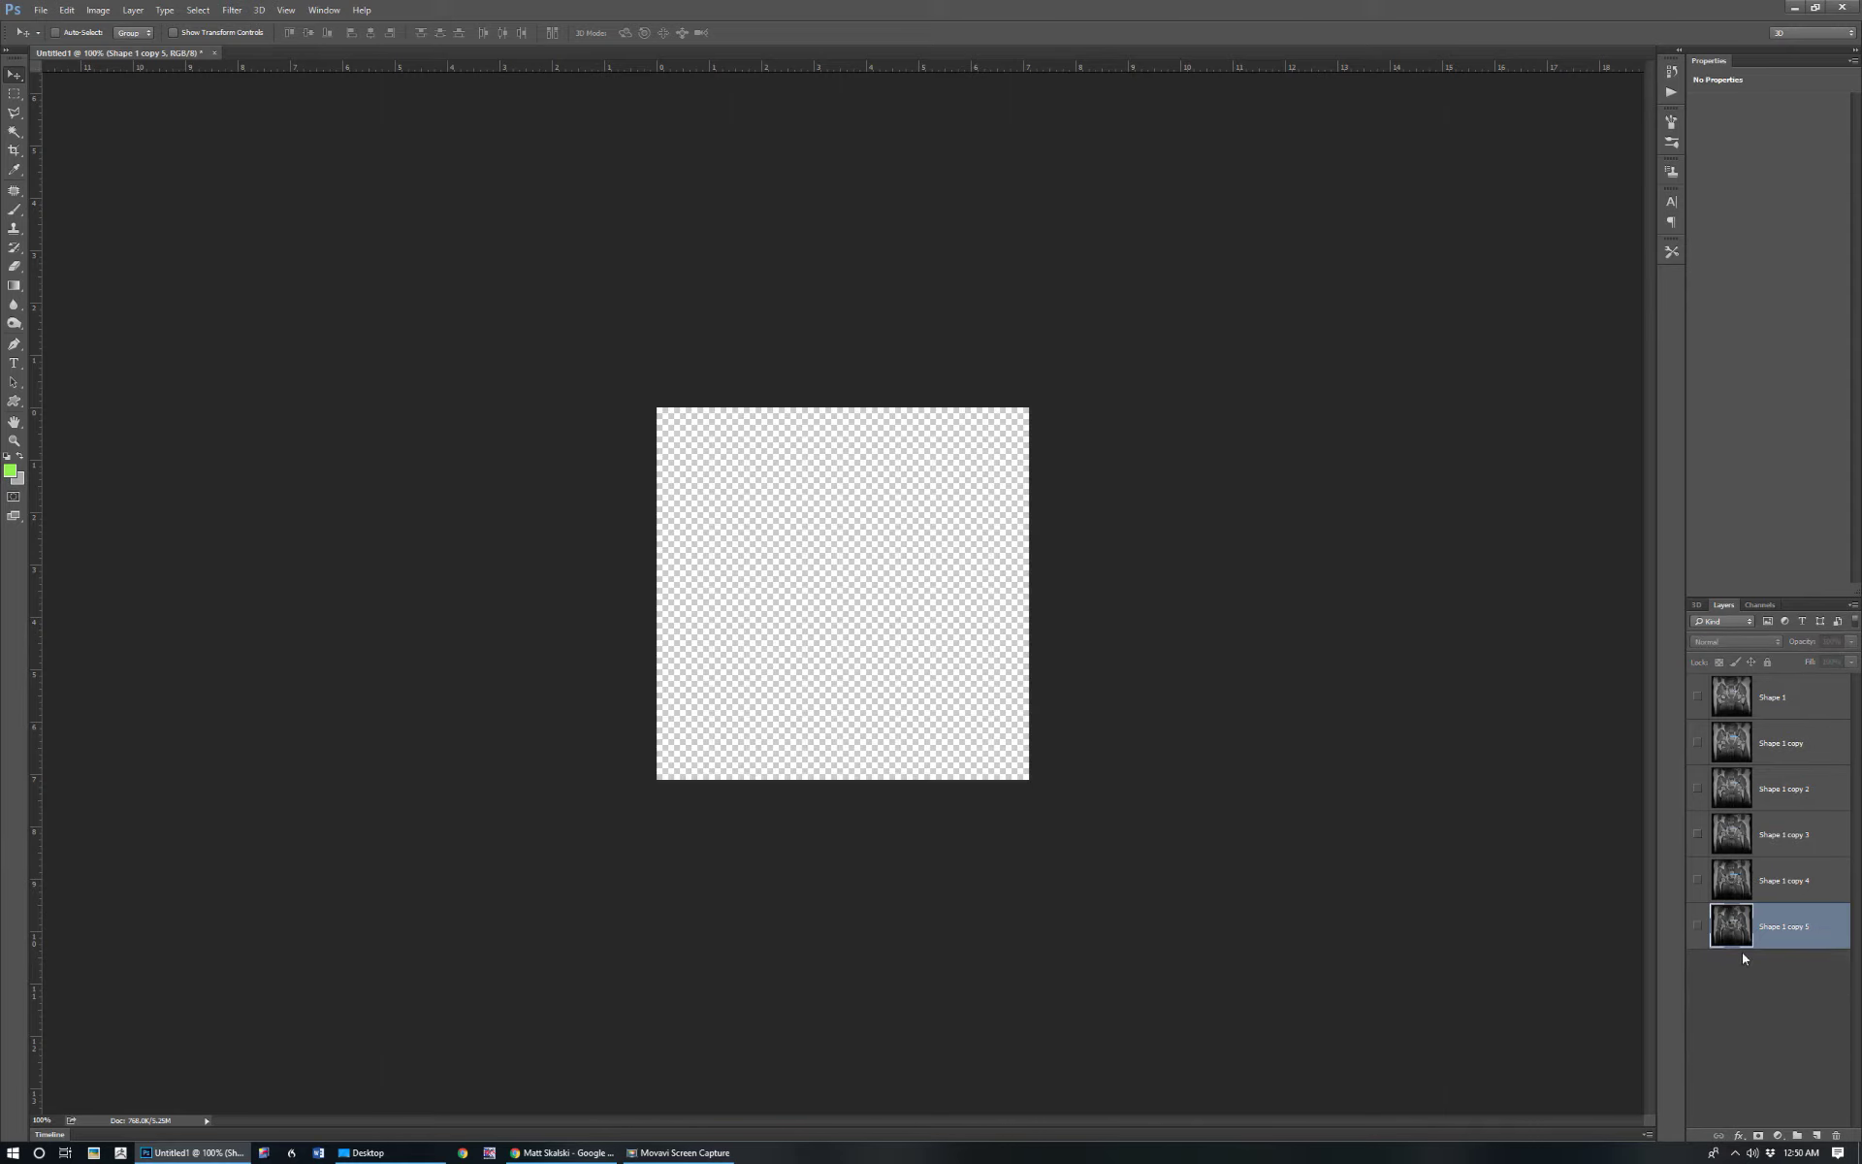
{"action": "left_click", "coordinate": [1697, 926]}
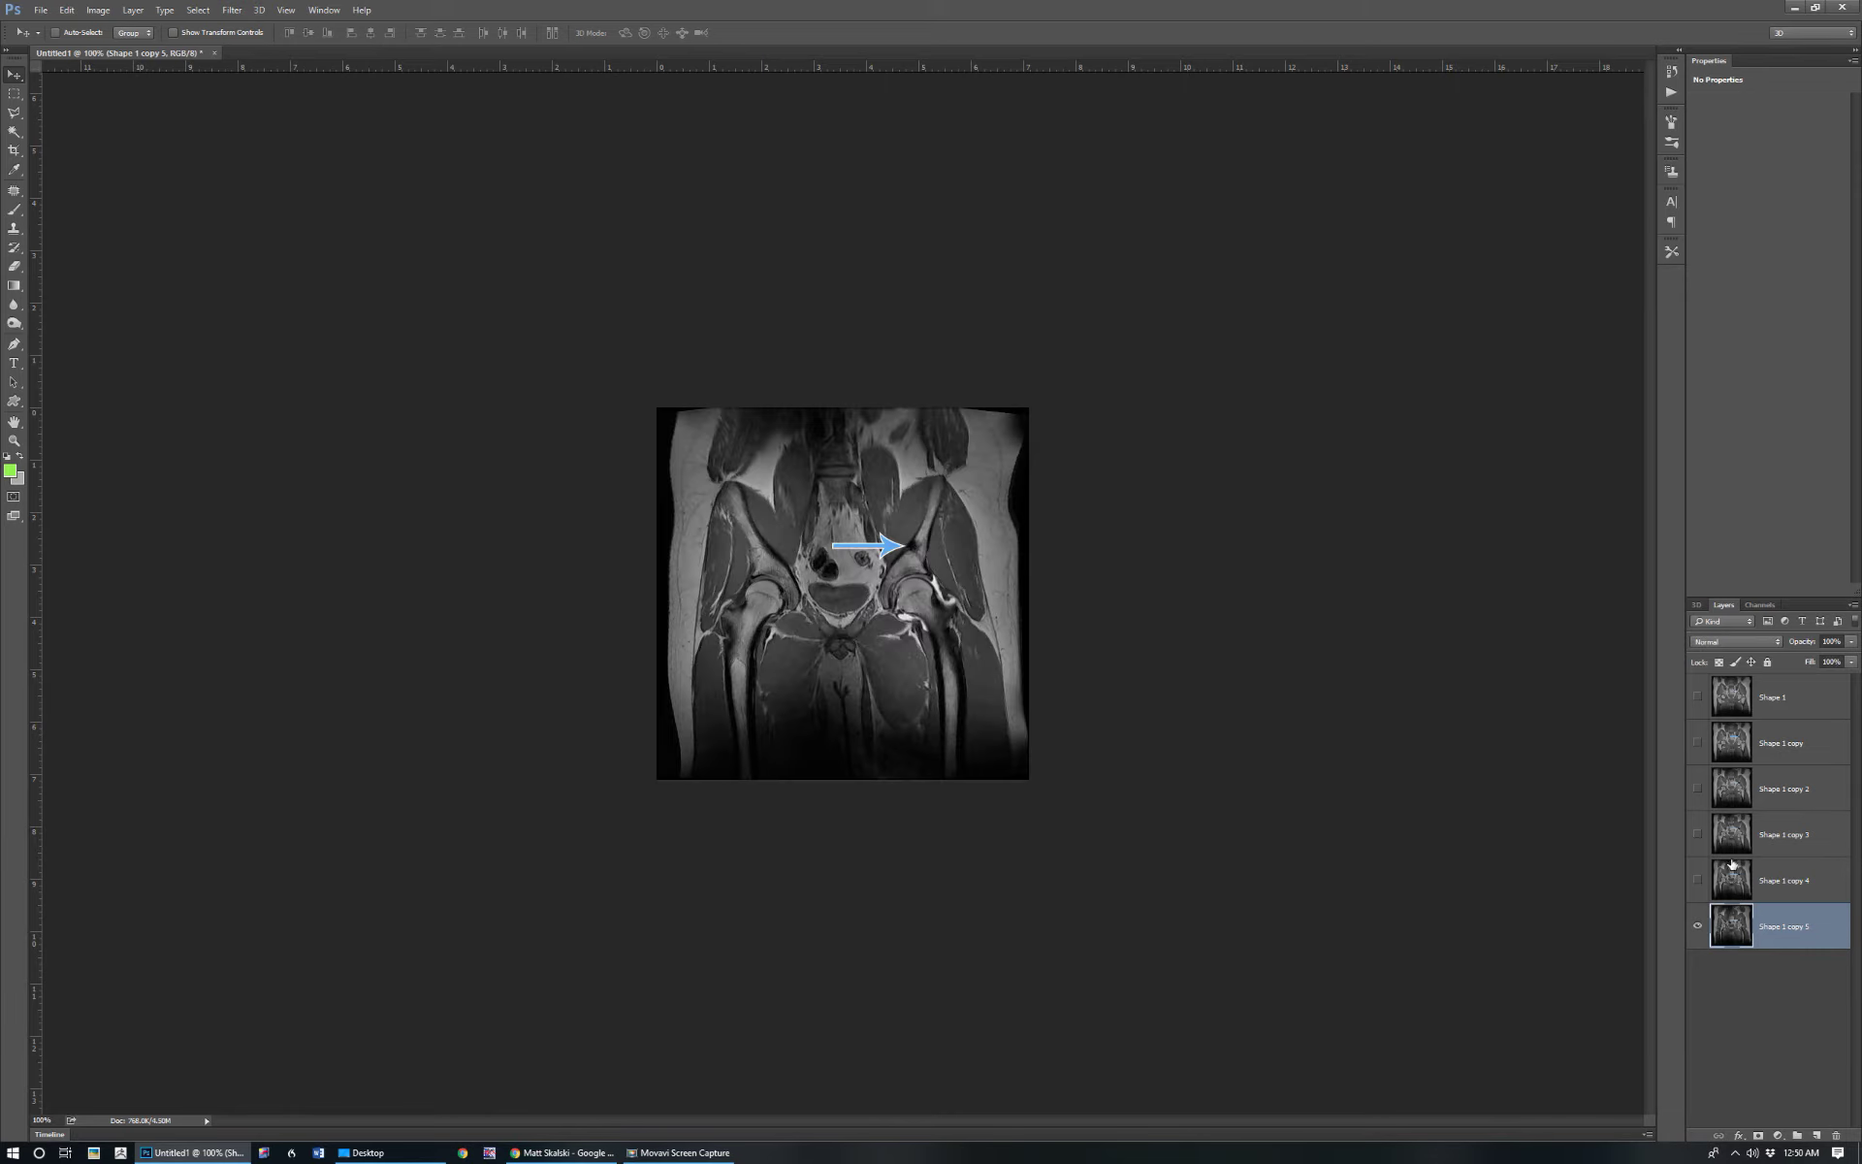
Start a Layers to Files export with the Bone island folder on the desktop as the destination
{"action": "left_click", "coordinate": [42, 9]}
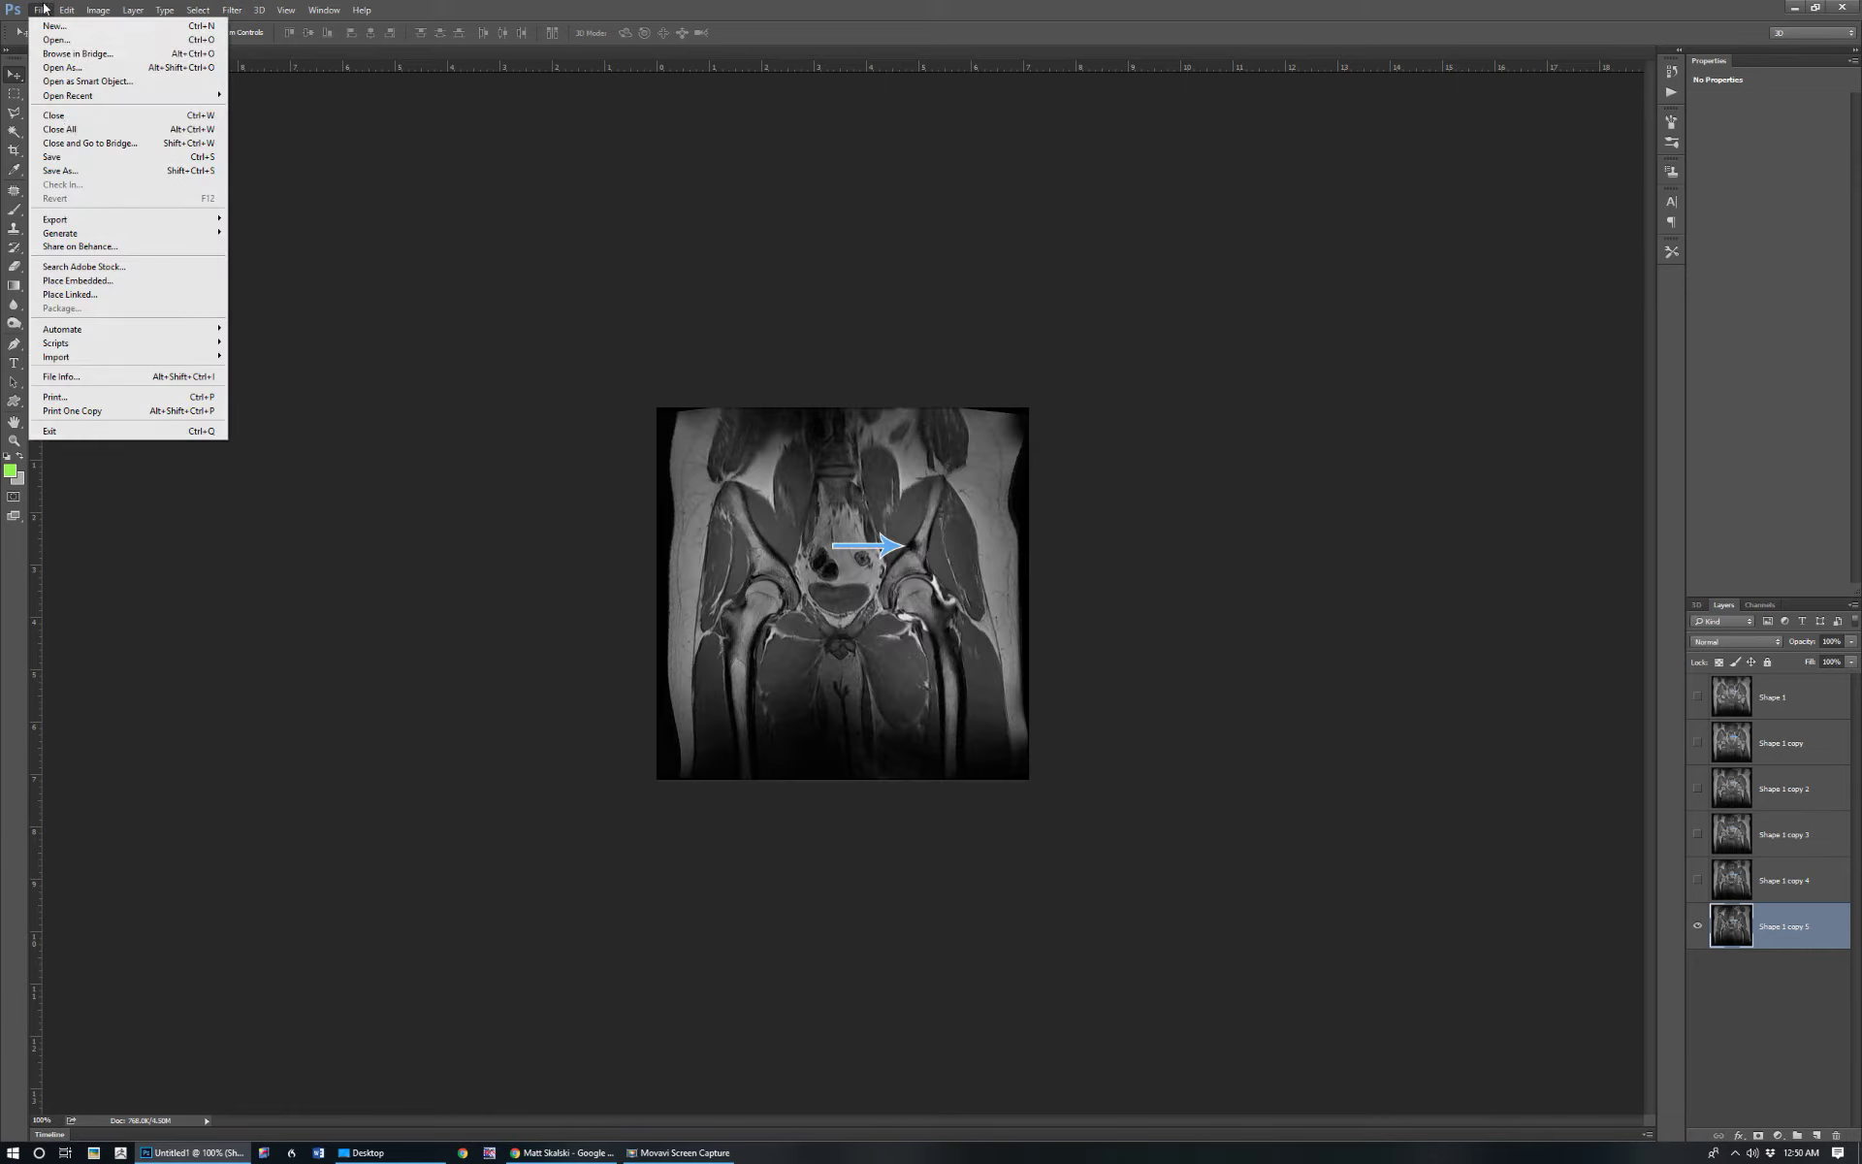
{"action": "mouse_move", "coordinate": [79, 221]}
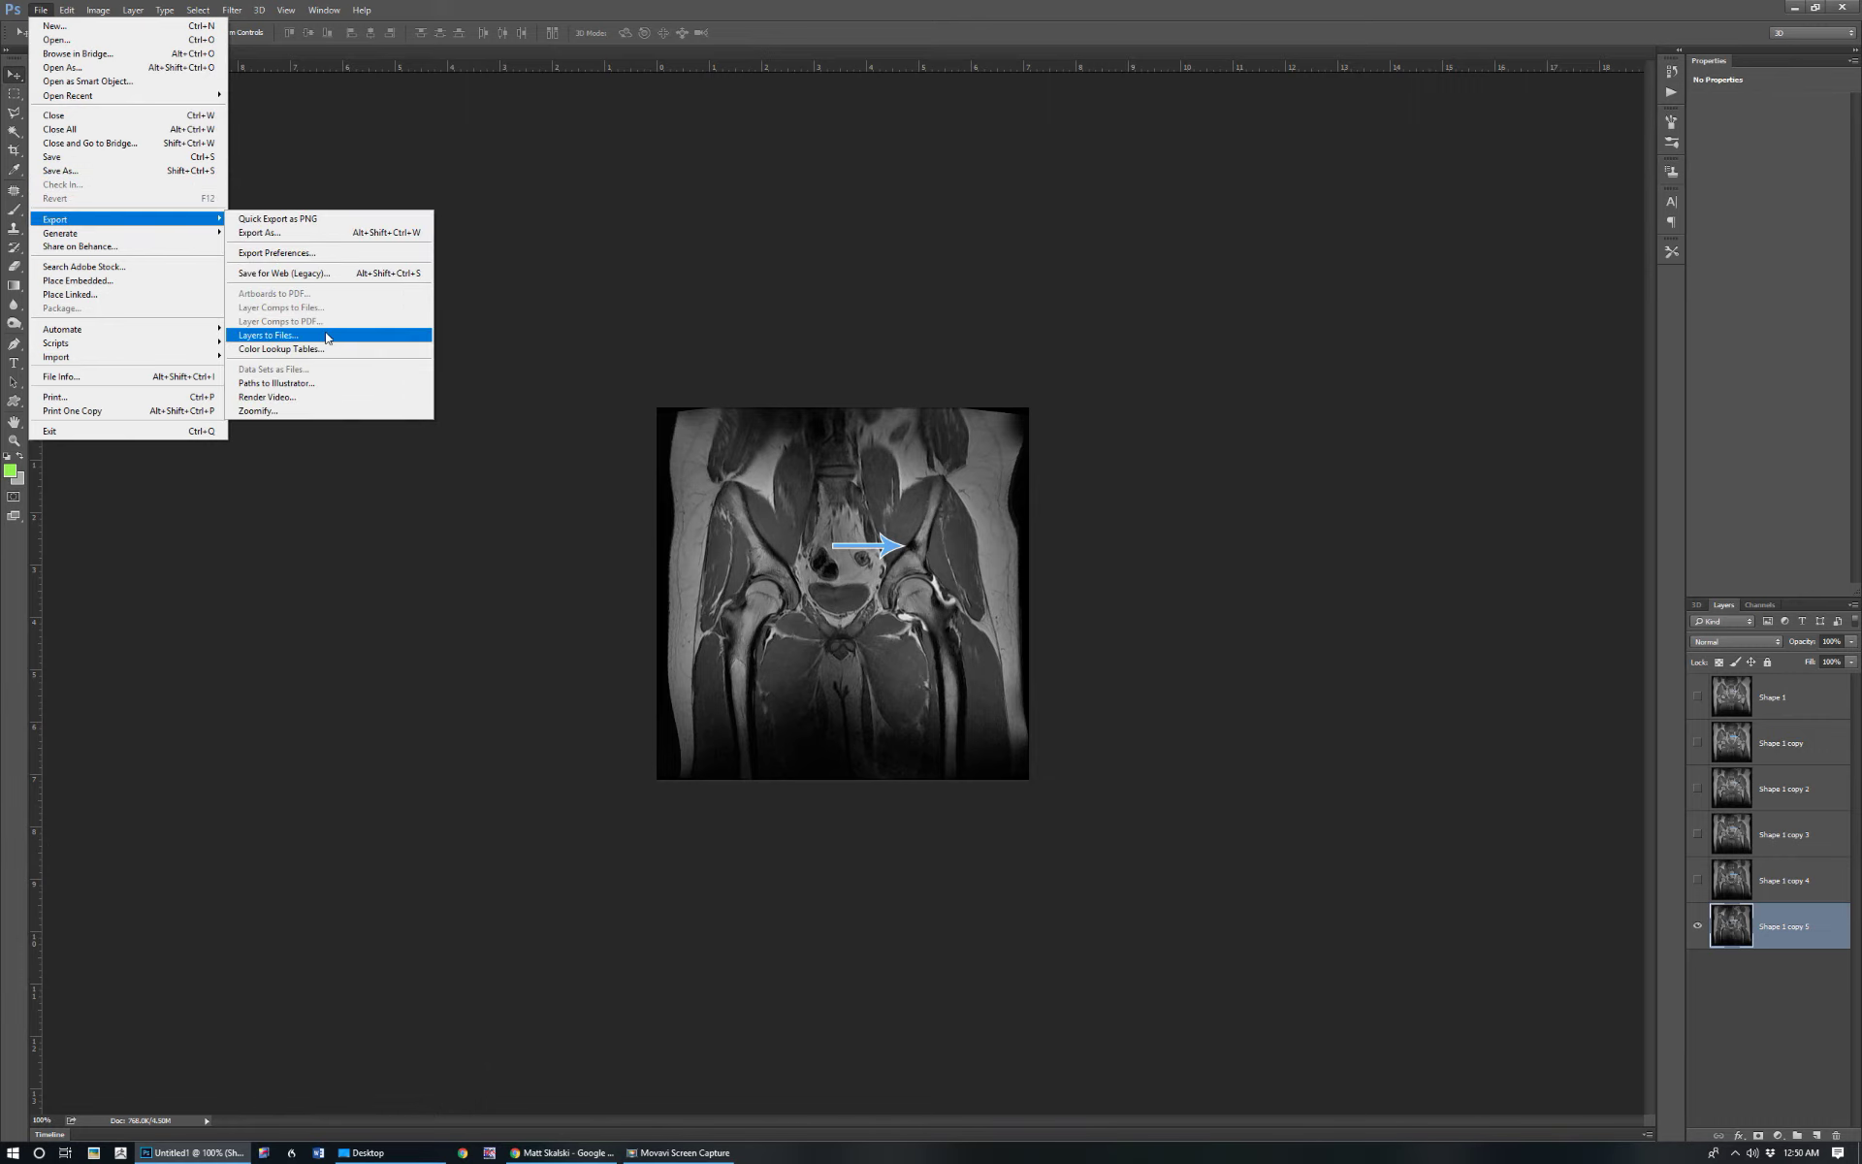
{"action": "left_click", "coordinate": [288, 335]}
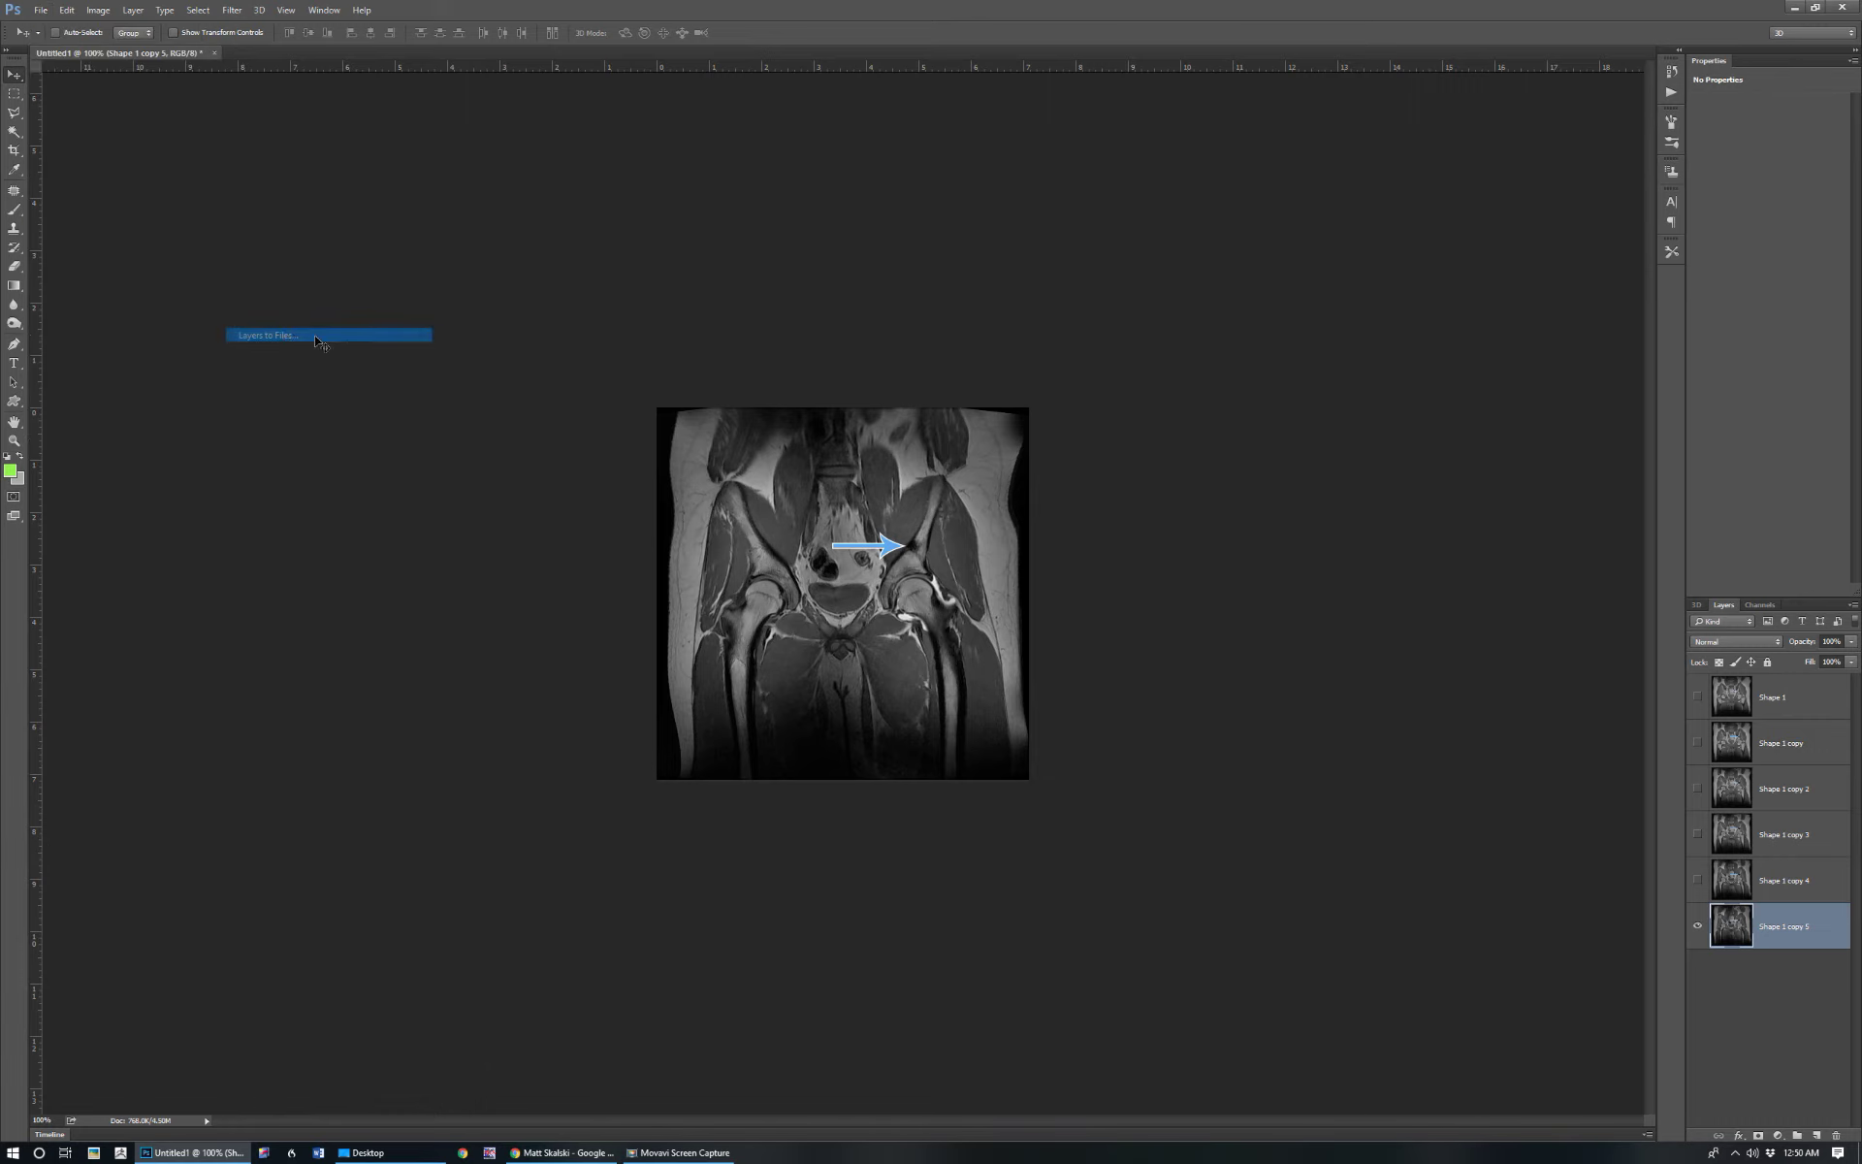
{"action": "left_click", "coordinate": [916, 442]}
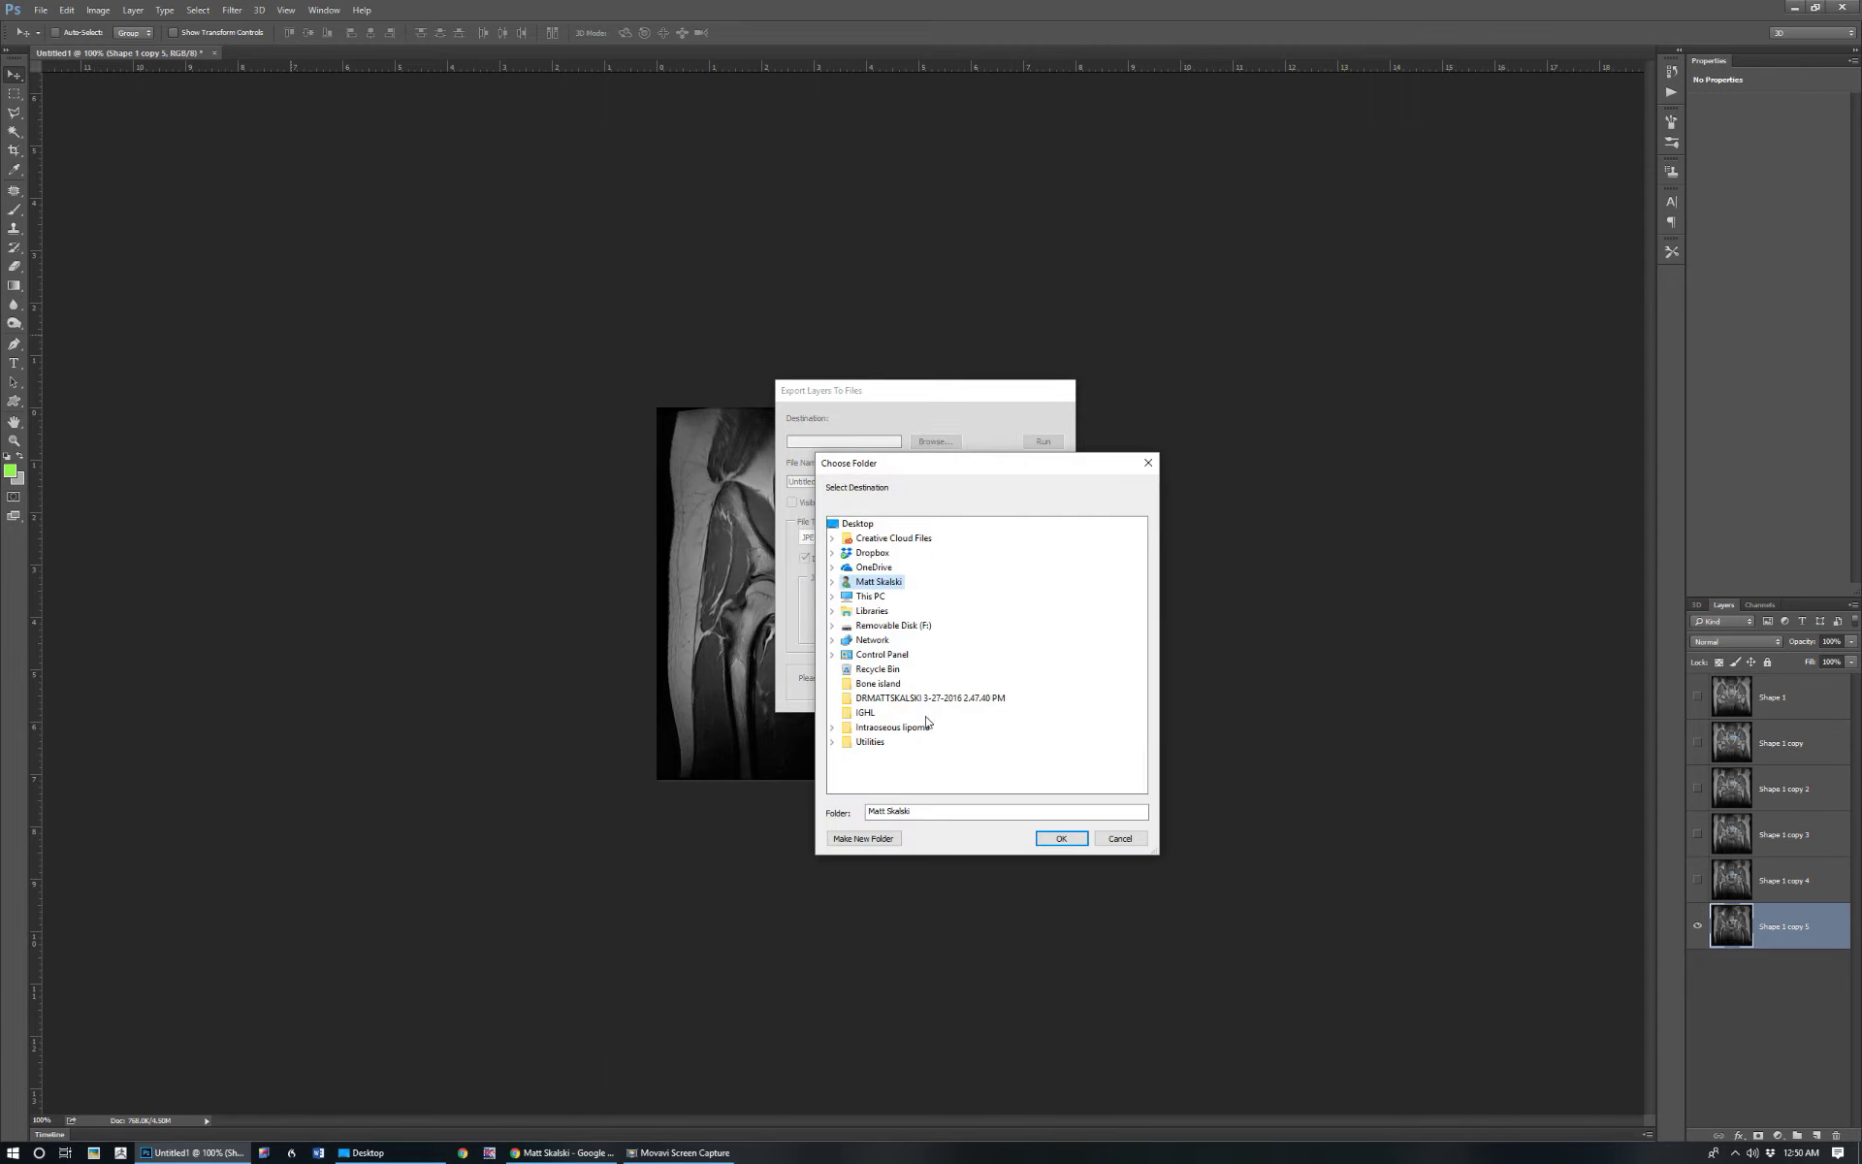
{"action": "left_click", "coordinate": [872, 686]}
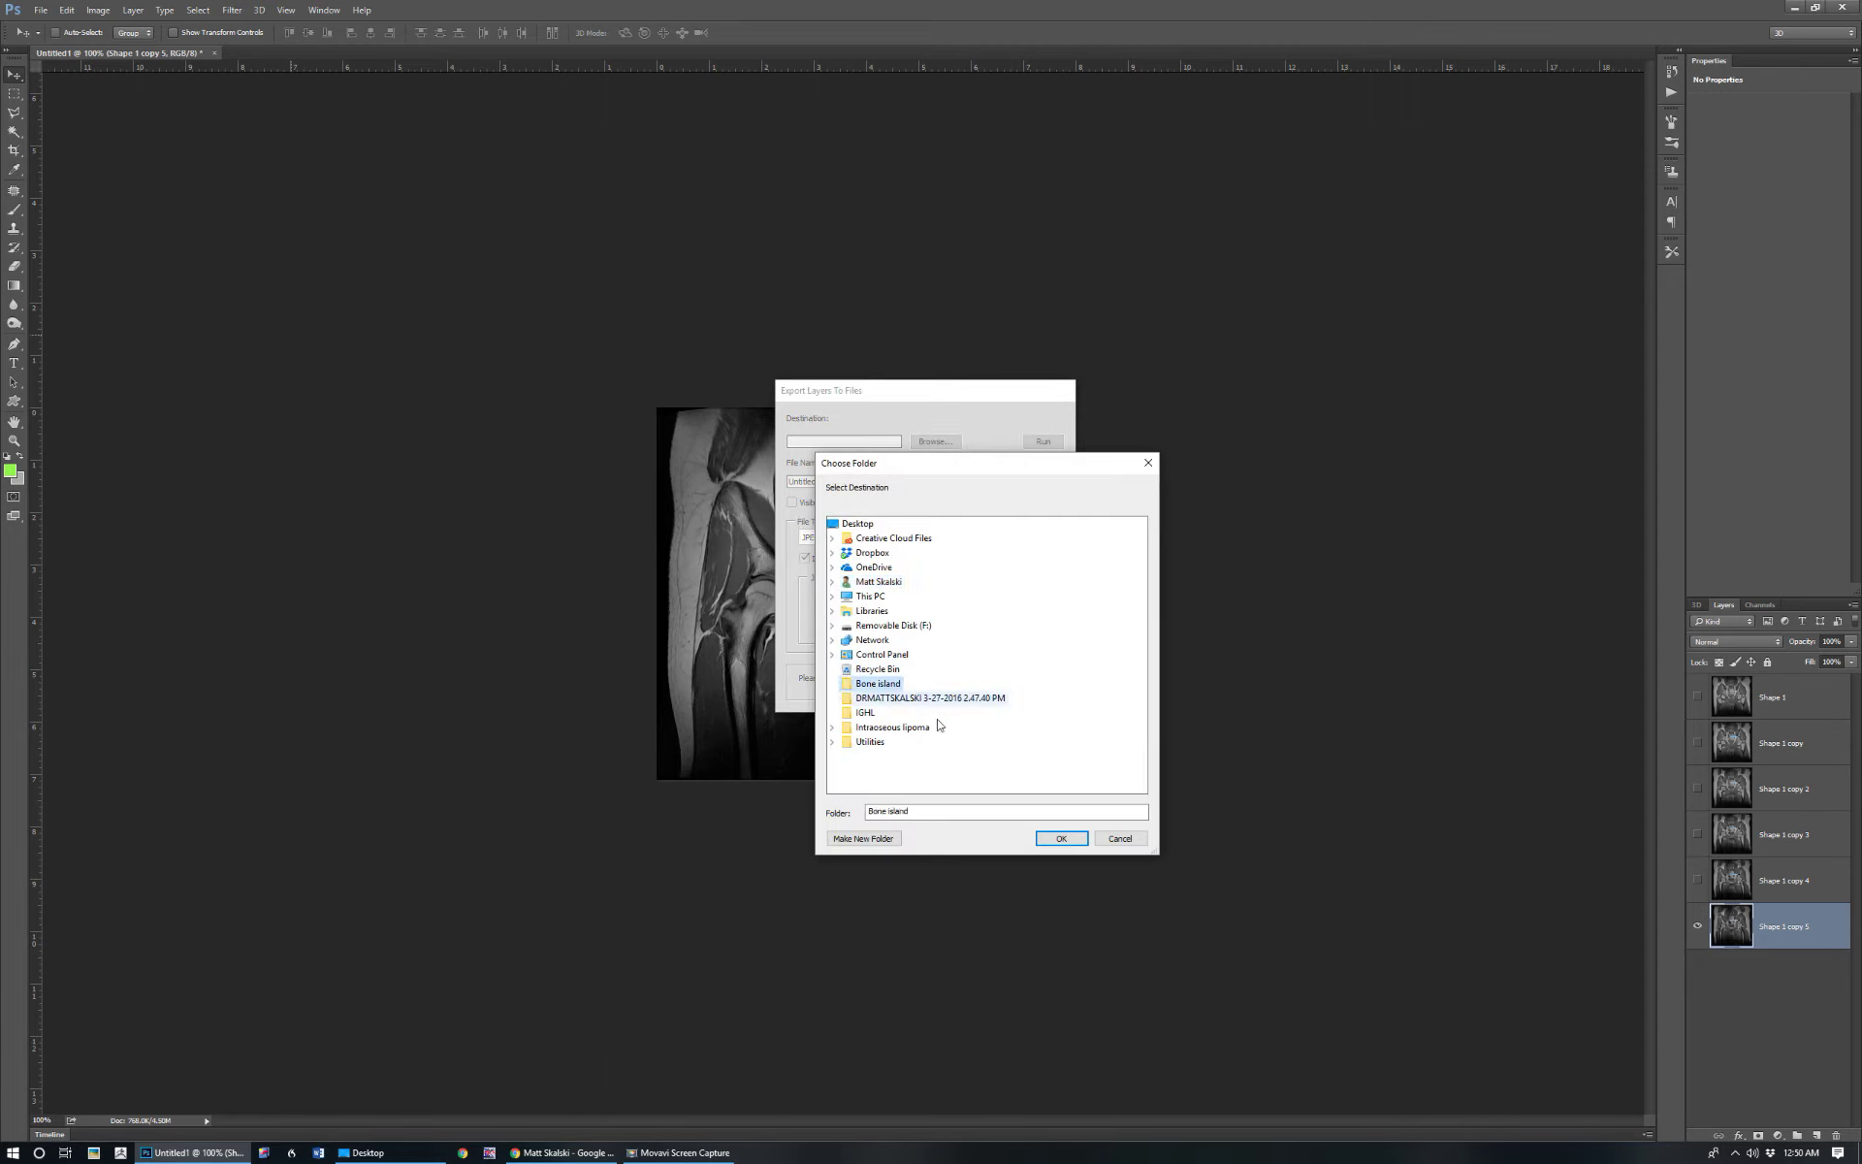
{"action": "left_click", "coordinate": [1060, 838]}
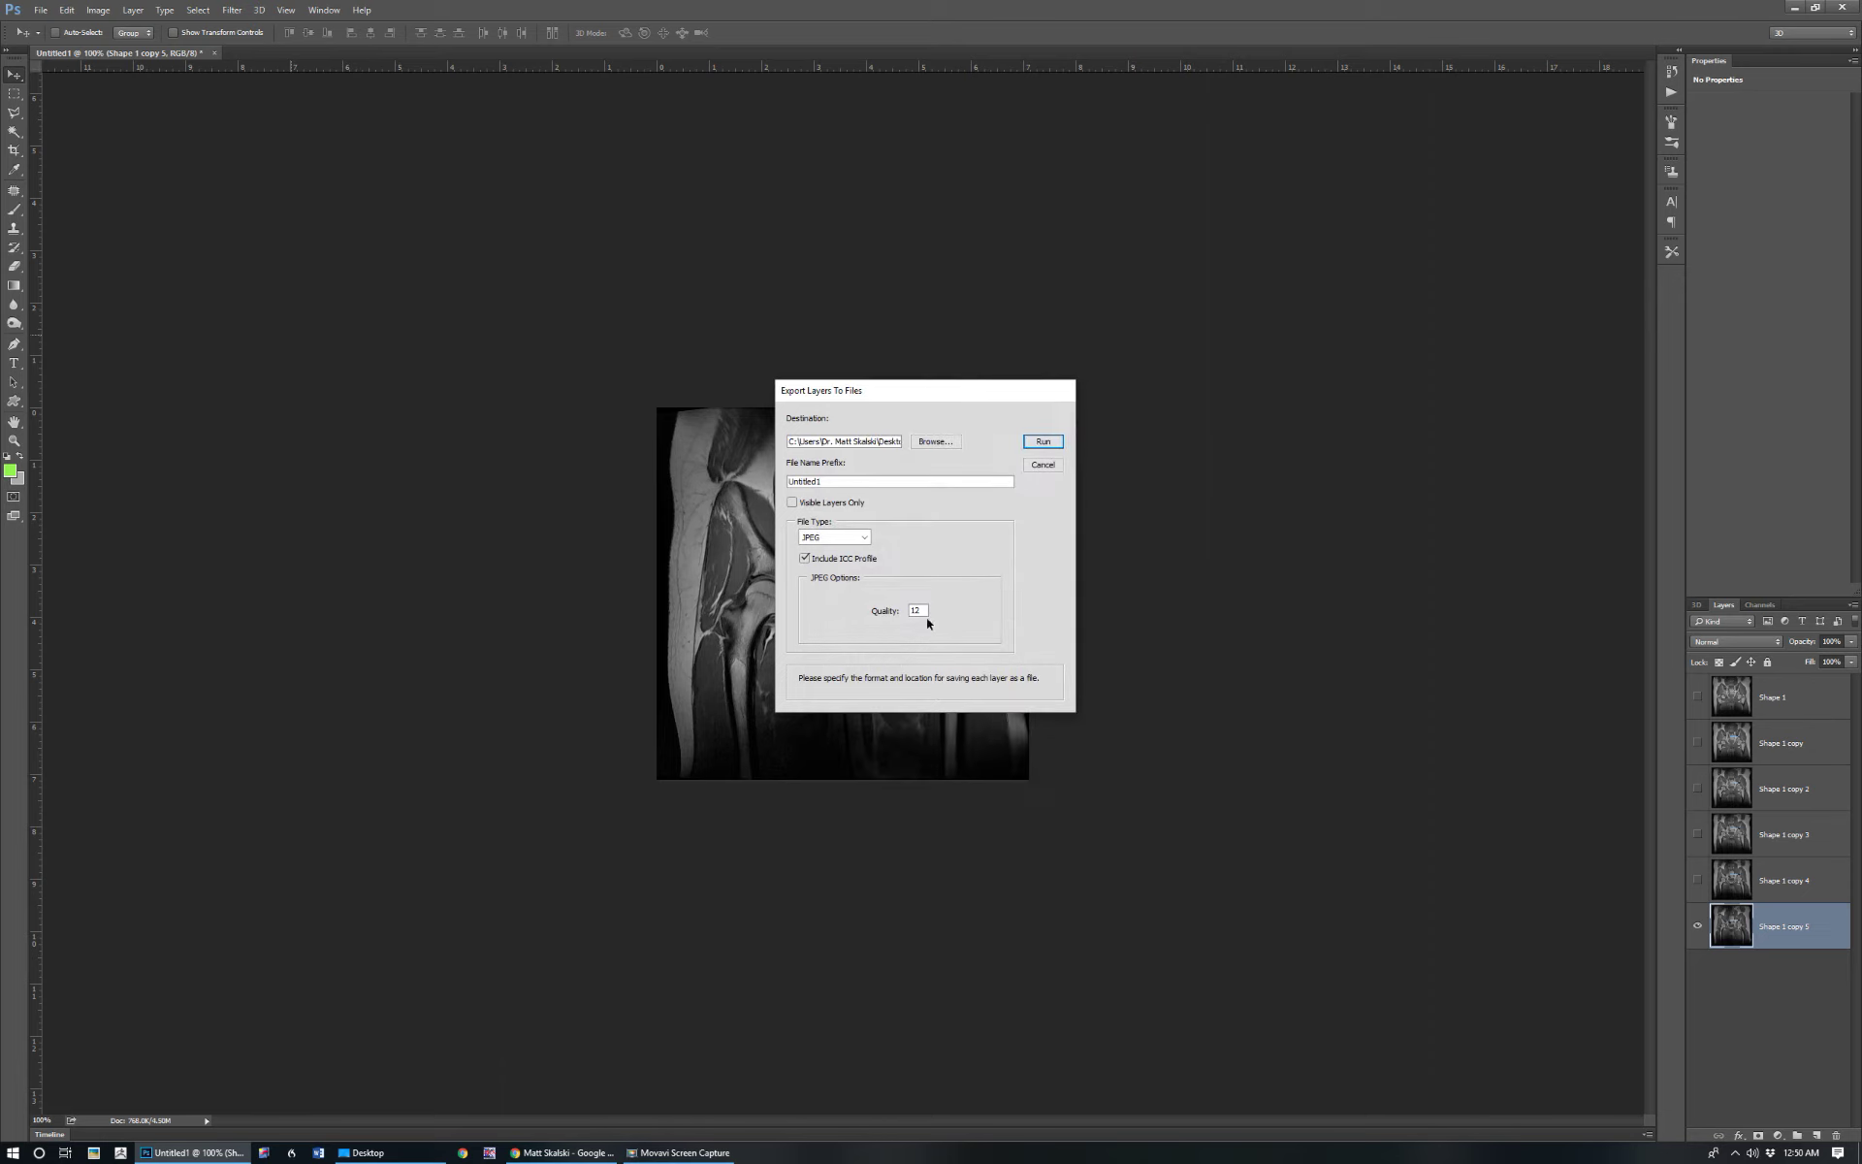
Set the file name prefix to 01 and export all layers as JPEG files
{"action": "double_click", "coordinate": [828, 482]}
{"action": "type", "text": "01"}
{"action": "double_click", "coordinate": [924, 611]}
{"action": "left_click", "coordinate": [1046, 443]}
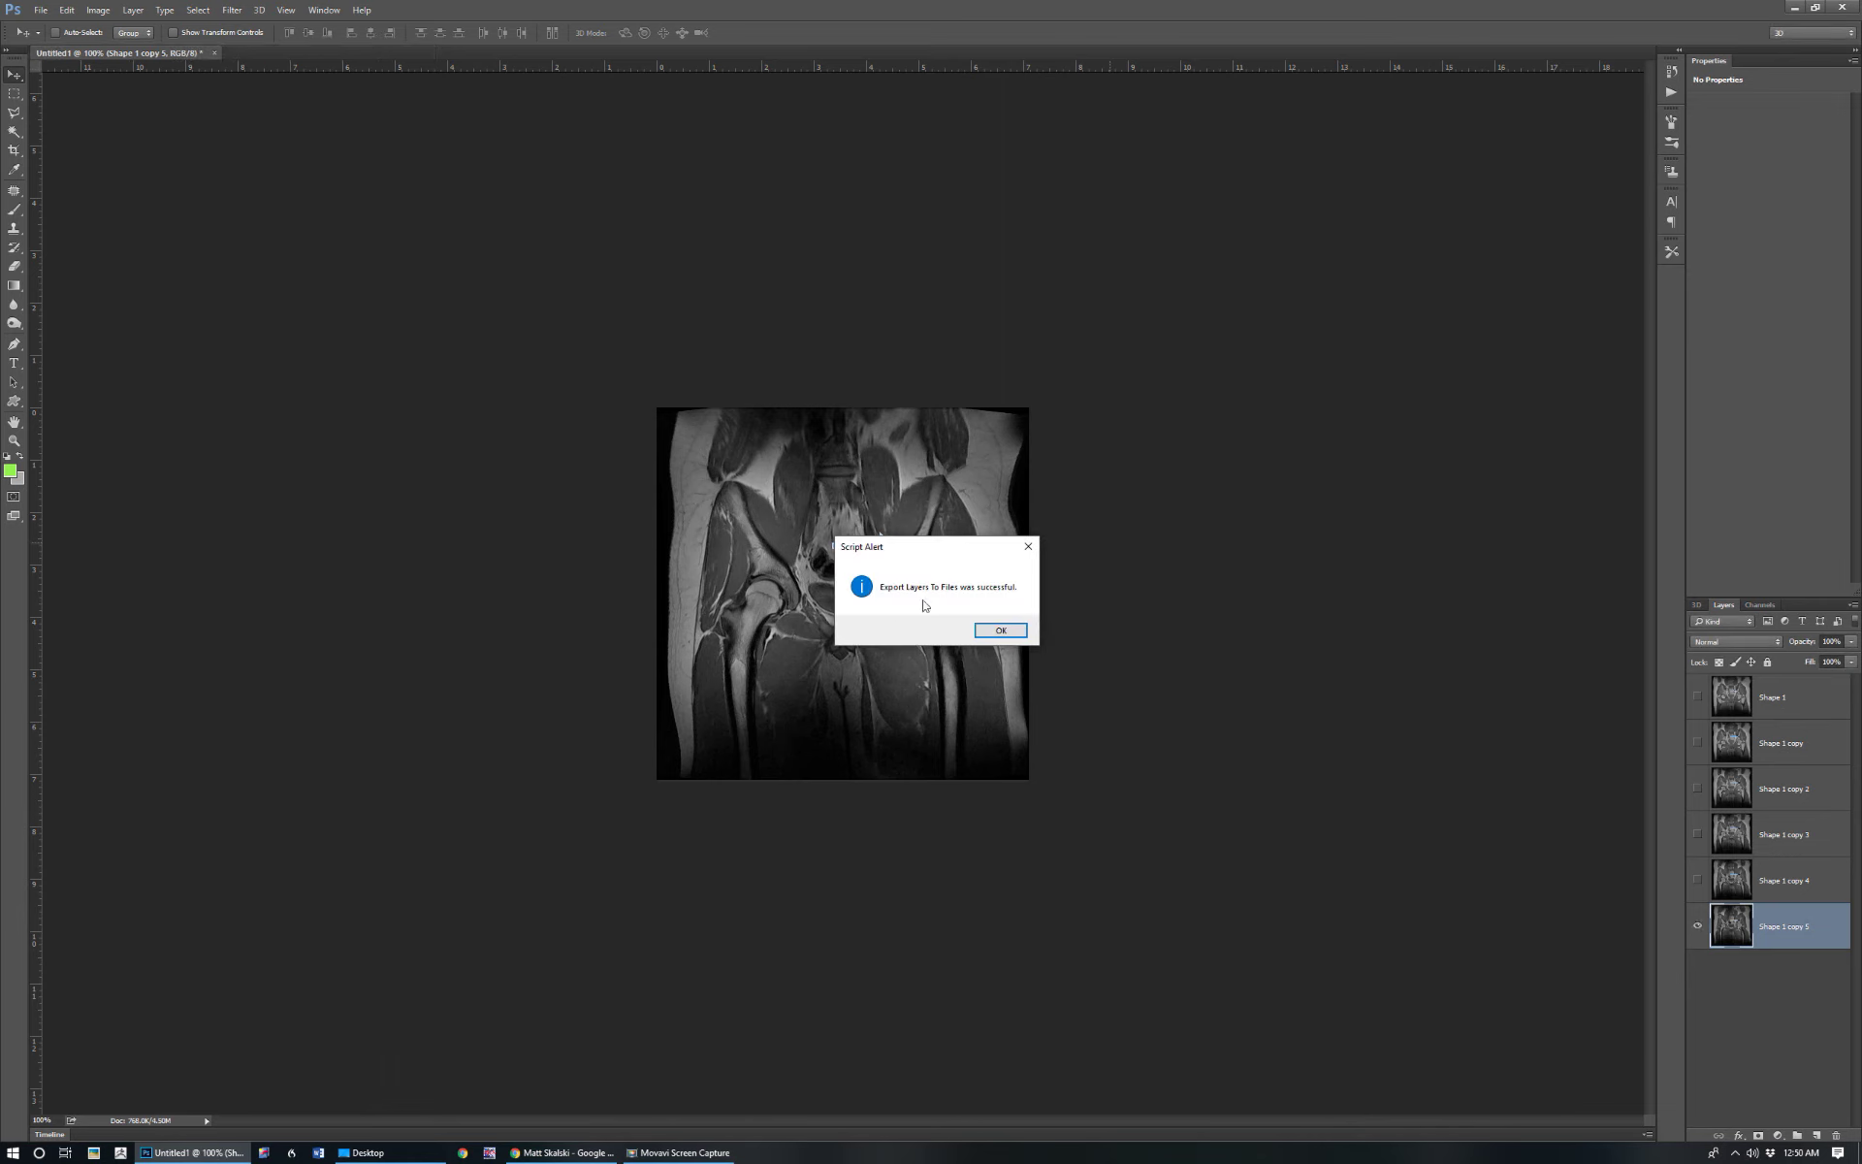
{"action": "left_click", "coordinate": [1002, 631]}
{"action": "left_click", "coordinate": [1002, 631]}
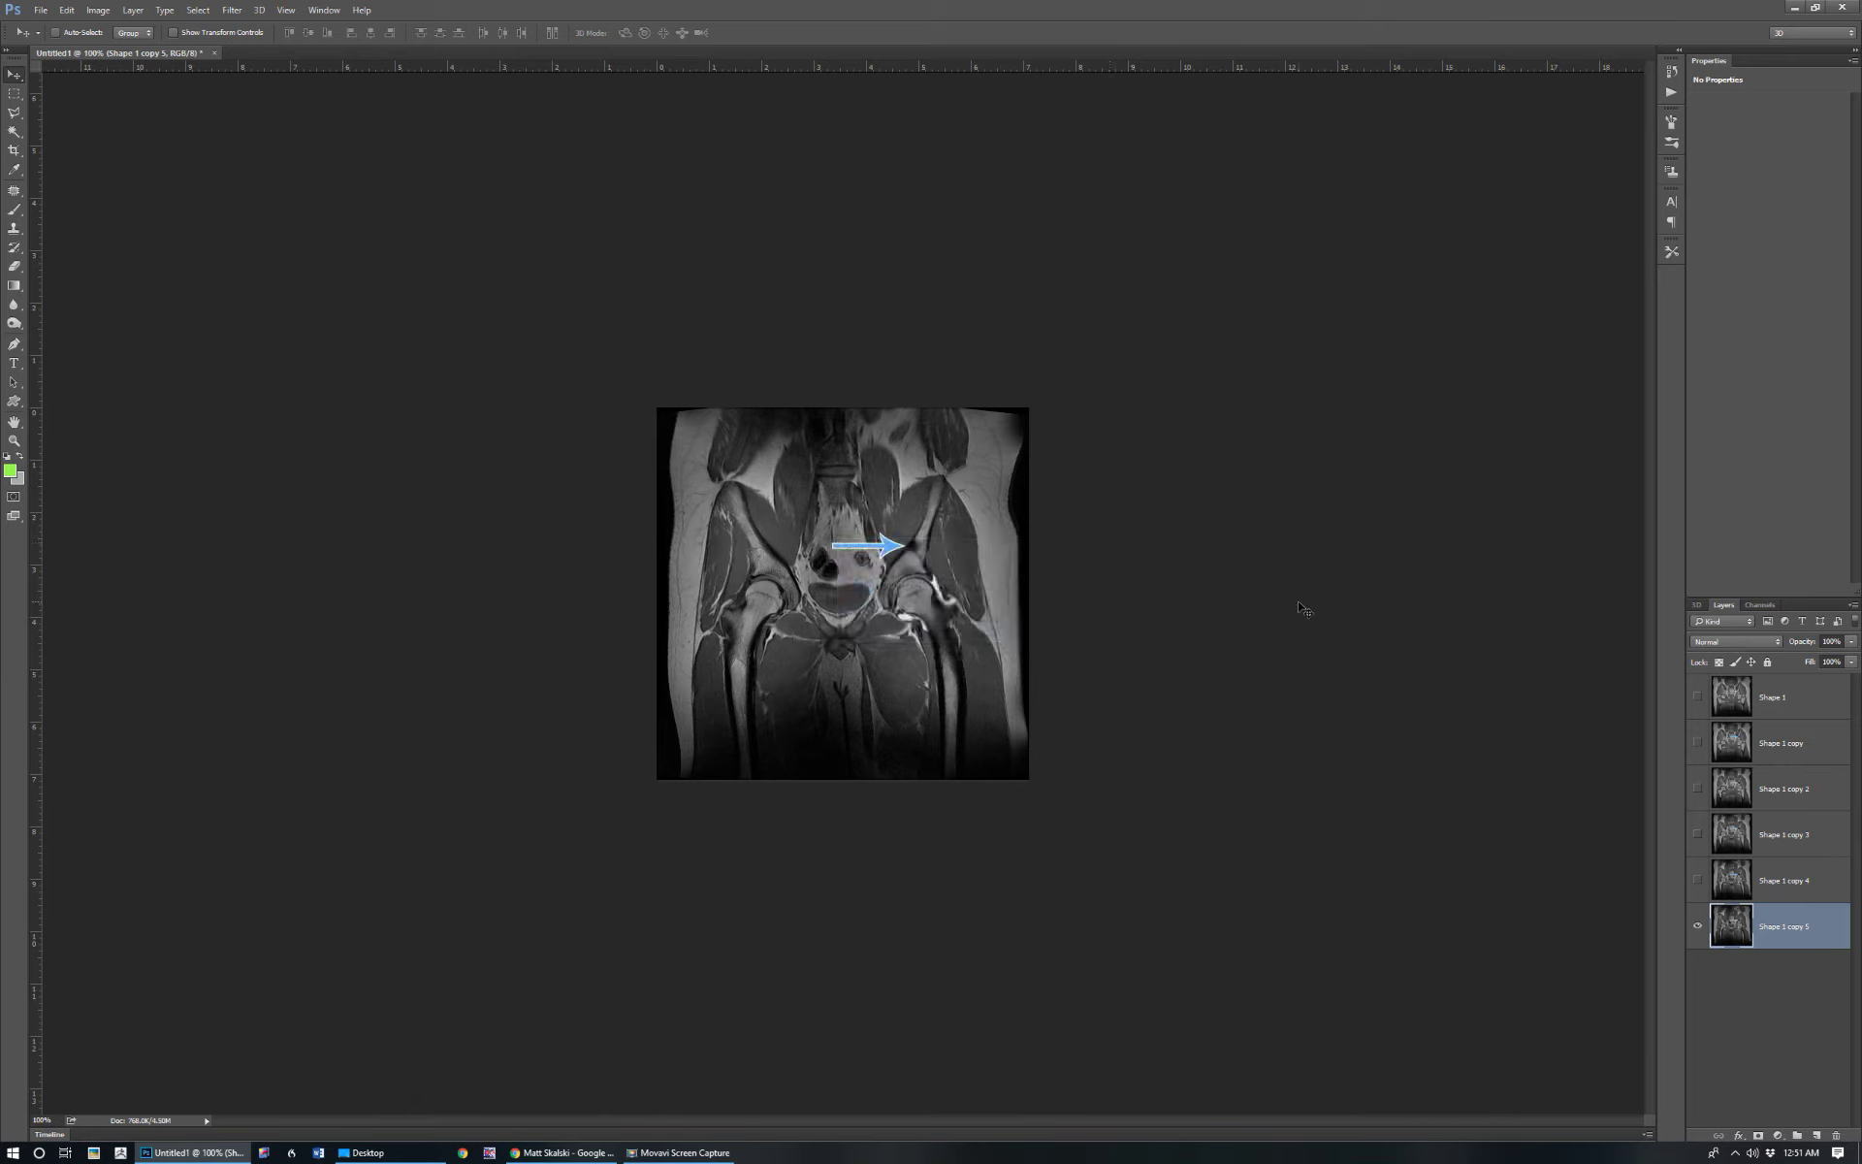